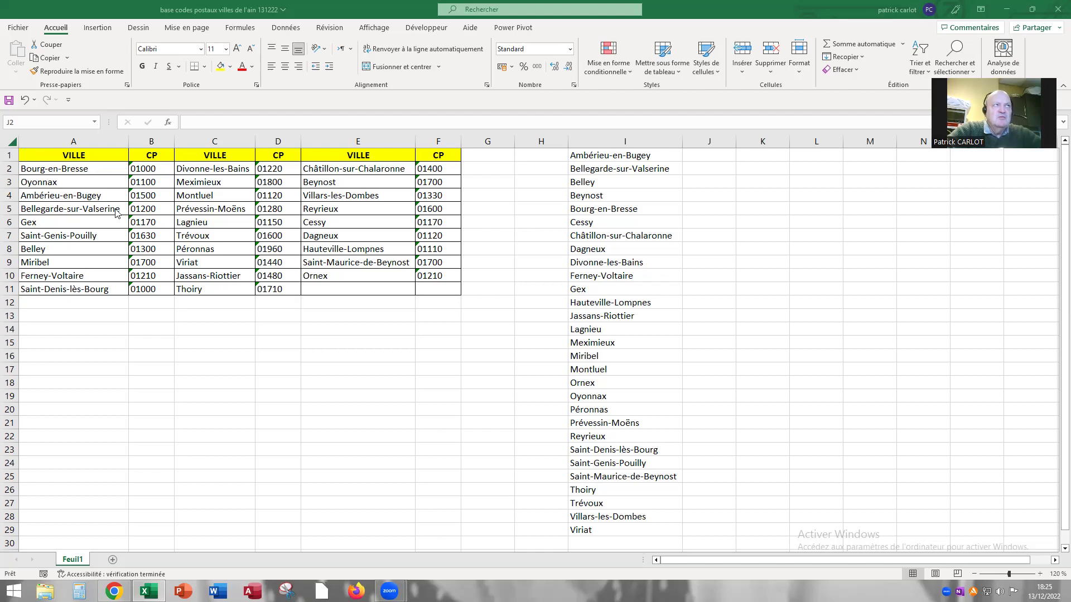
# - Point out the VILLE and CP columns and the sorted city list in column I
pyautogui.click(83, 140)
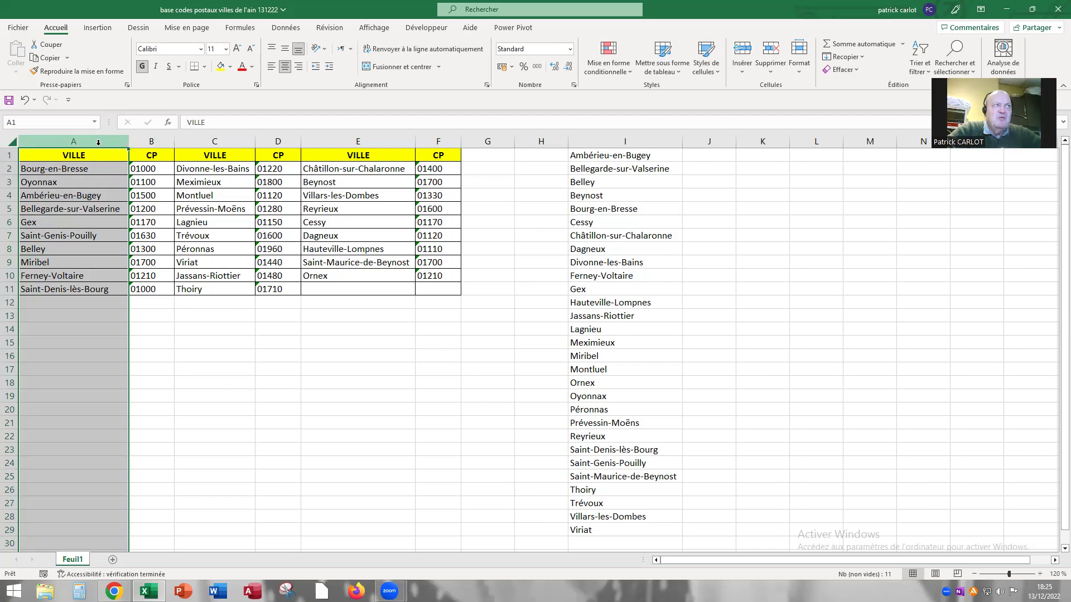
pyautogui.click(143, 144)
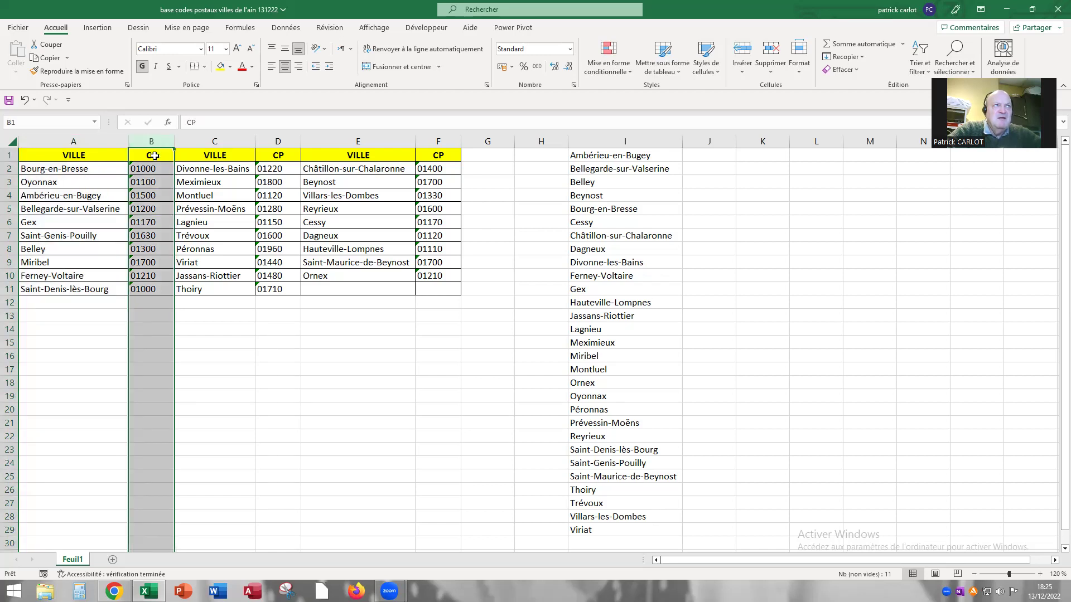
pyautogui.moveTo(157, 144); pyautogui.dragTo(190, 144)
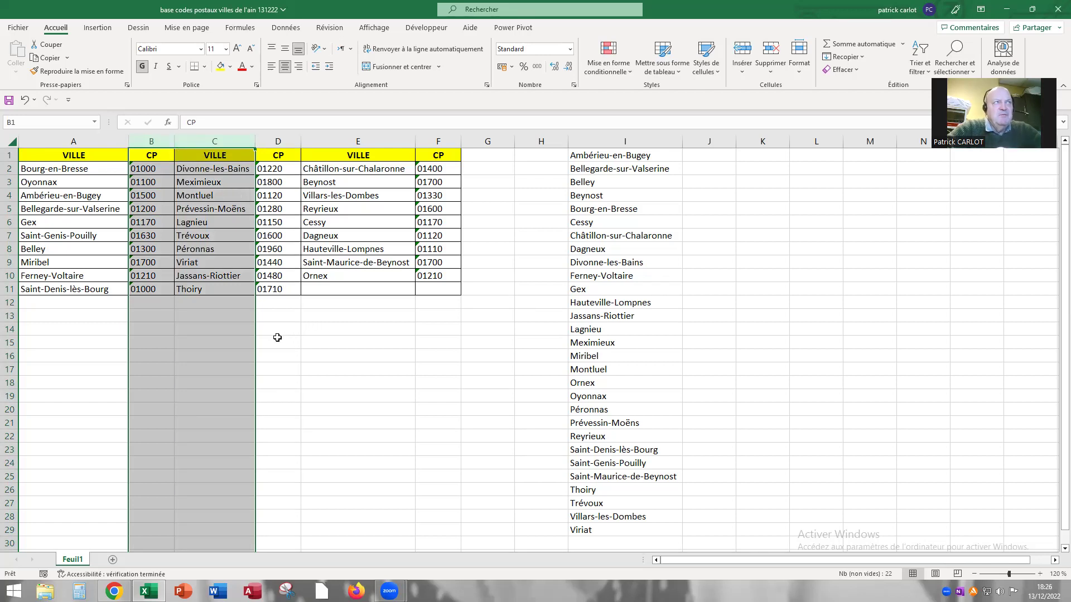
pyautogui.click(120, 338)
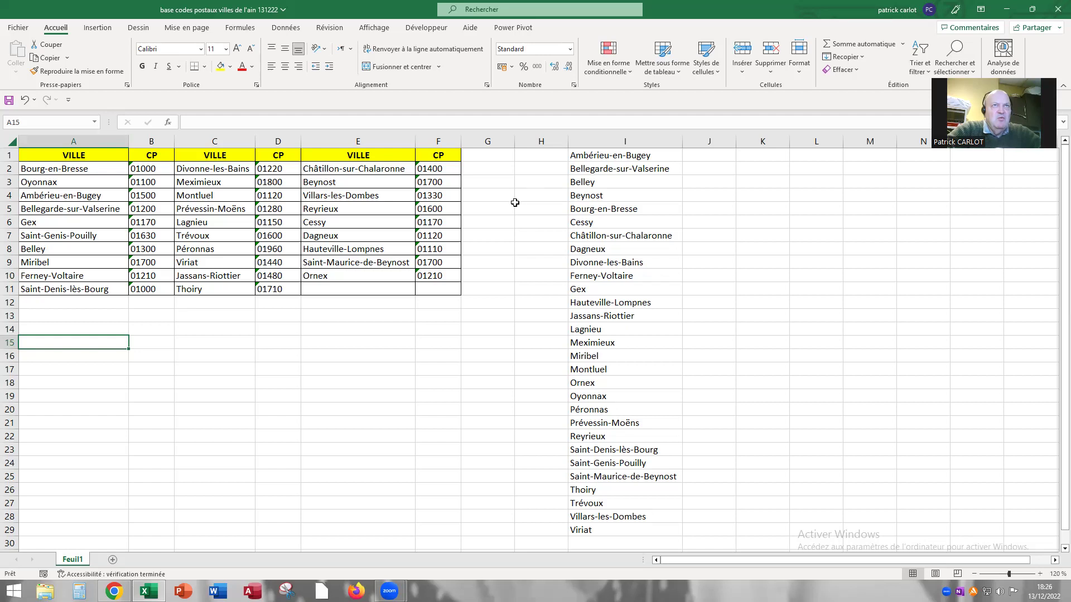
pyautogui.click(587, 142)
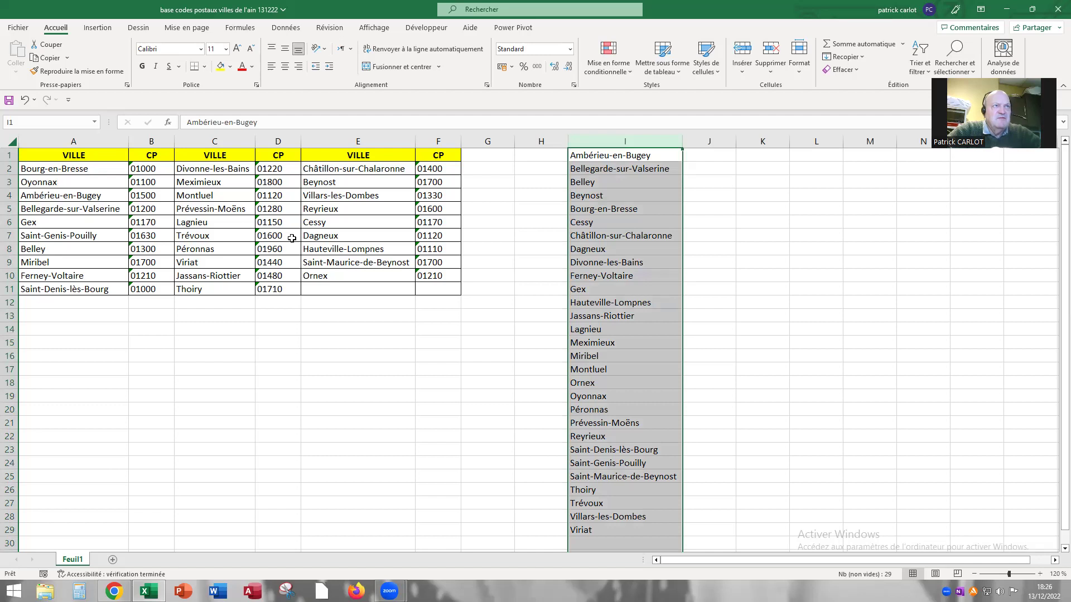
pyautogui.click(735, 295)
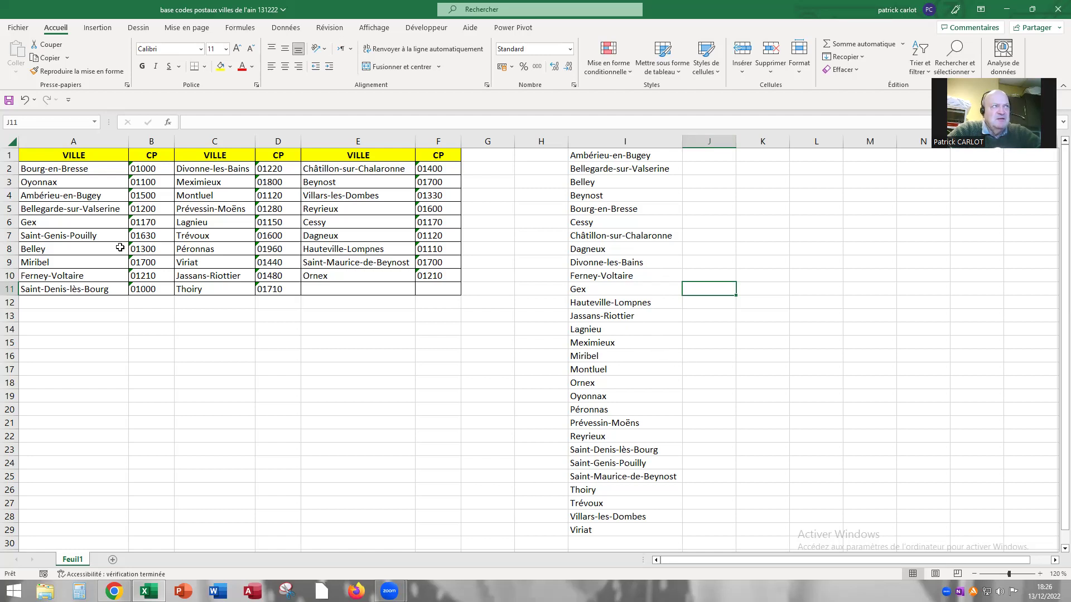
# - Mark the three city blocks A2:A11, C2:C11 and E2:E10
pyautogui.click(49, 169)
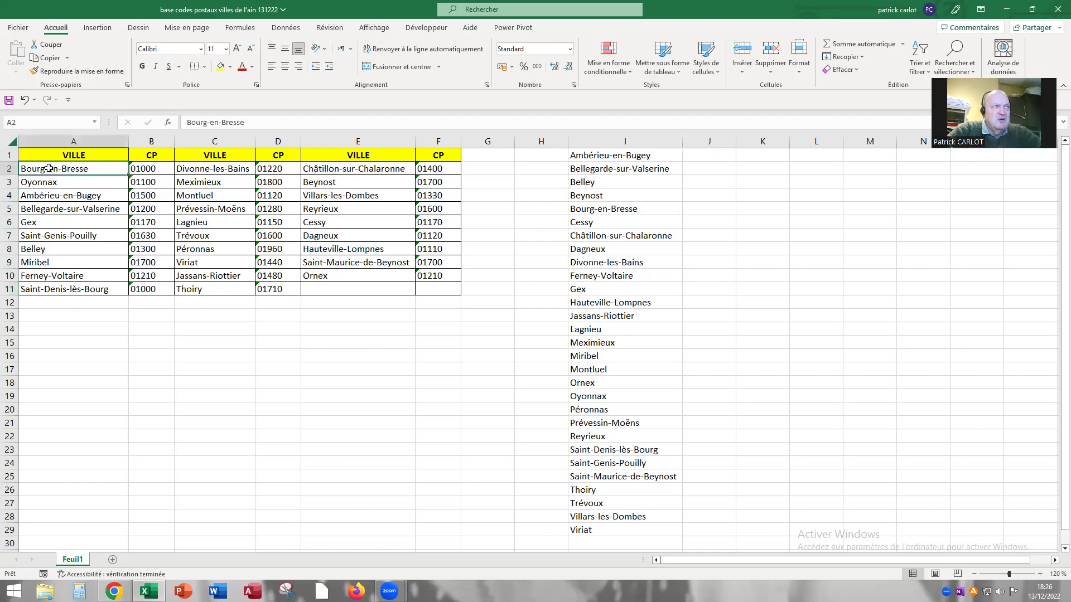
pyautogui.moveTo(49, 169); pyautogui.dragTo(44, 289)
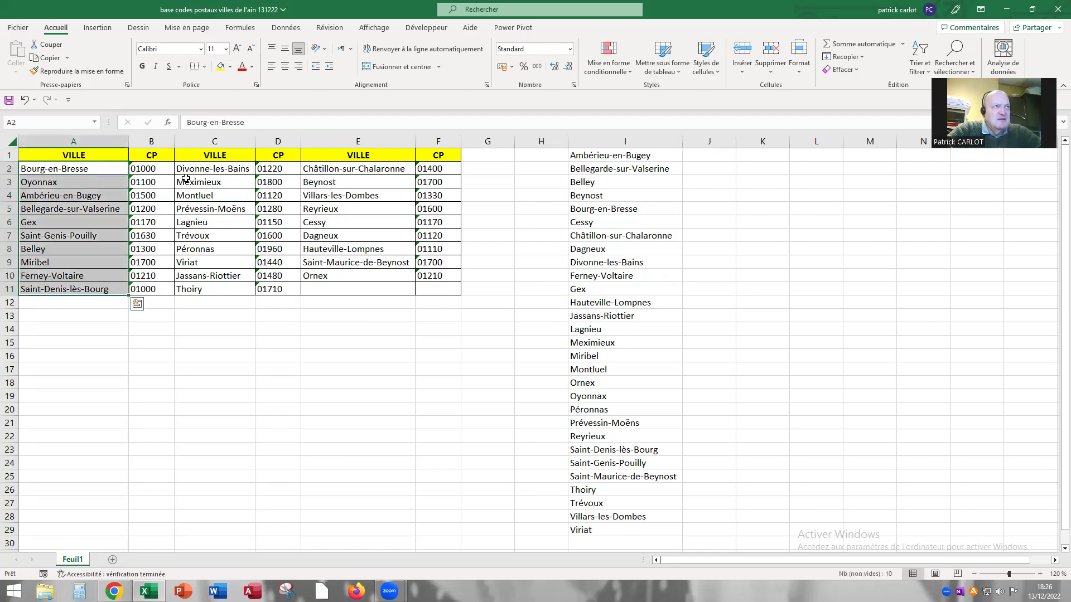
pyautogui.moveTo(198, 173); pyautogui.dragTo(198, 291)
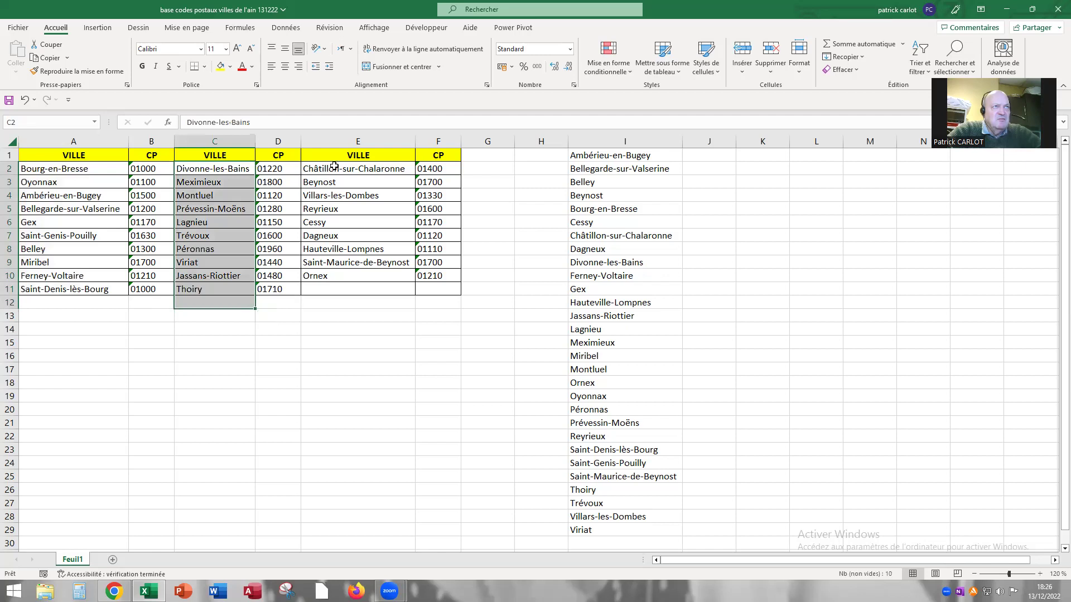
pyautogui.moveTo(333, 166); pyautogui.dragTo(314, 287)
pyautogui.click(505, 287)
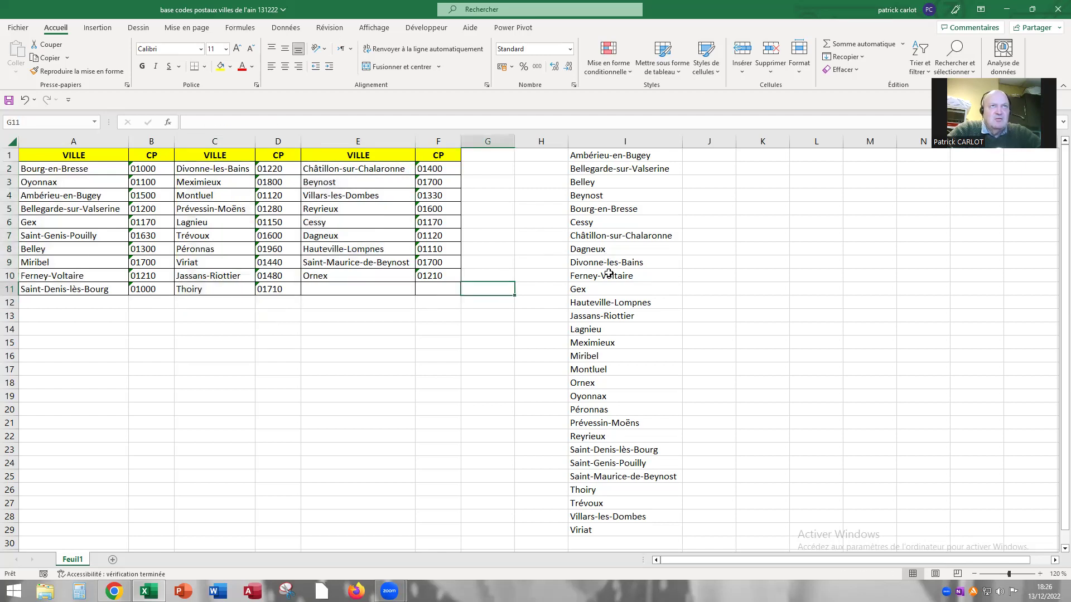
# - Begin a RECHERCHEV formula in J1 using I1 as the lookup value and A2:B11 as the table
pyautogui.click(700, 160)
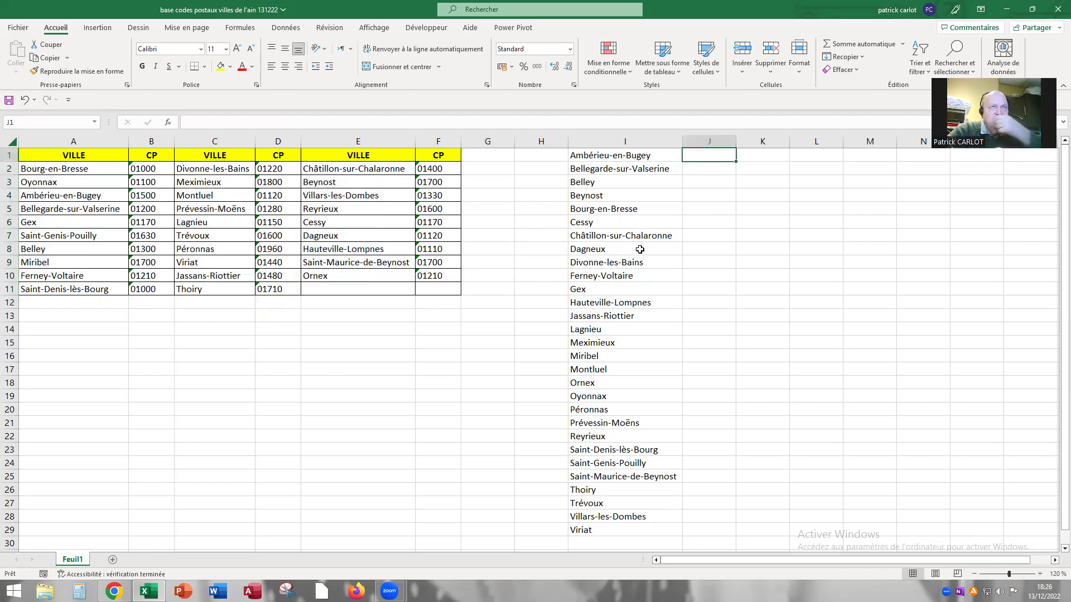
pyautogui.click(190, 123)
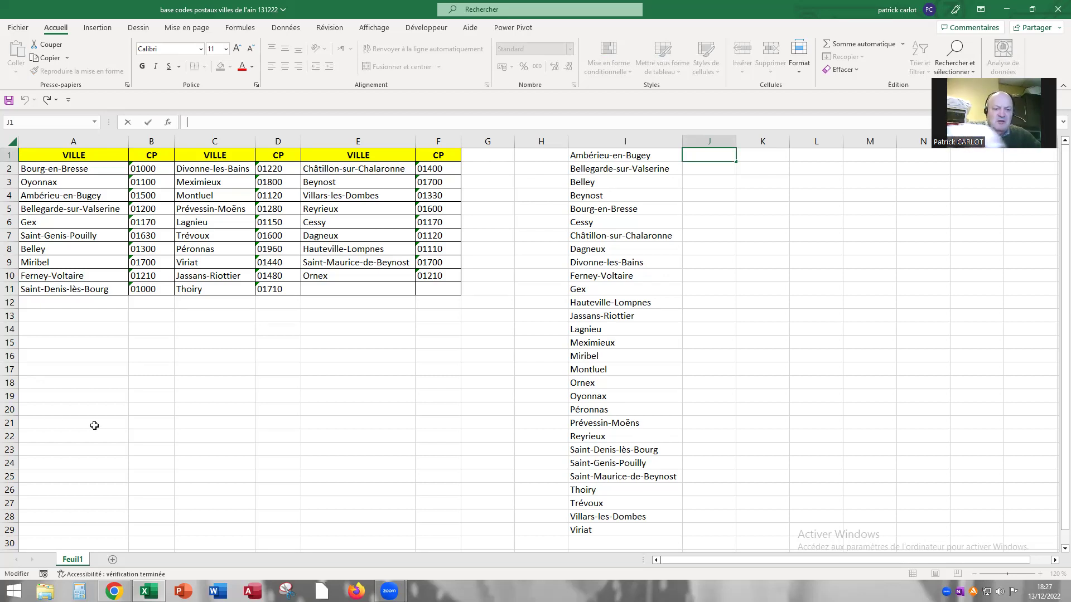
pyautogui.write('=re')
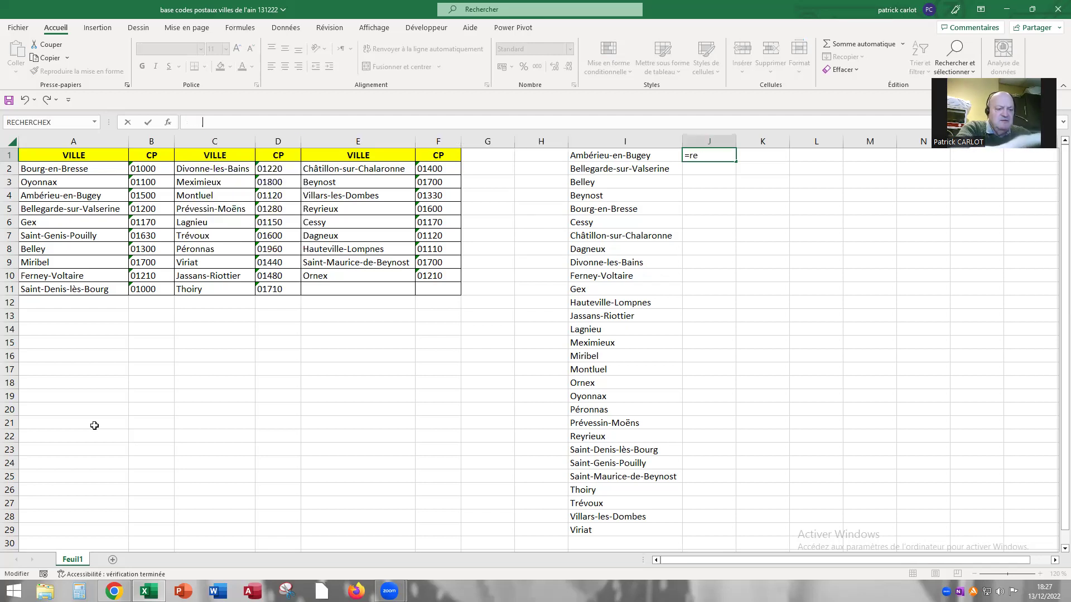
pyautogui.write('ch')
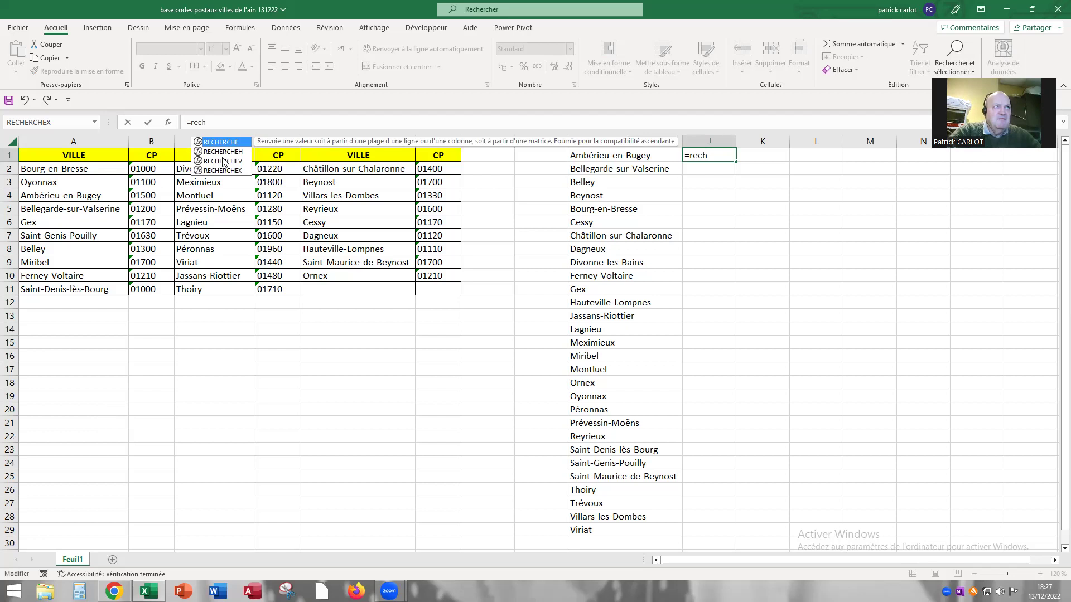
pyautogui.click(223, 161)
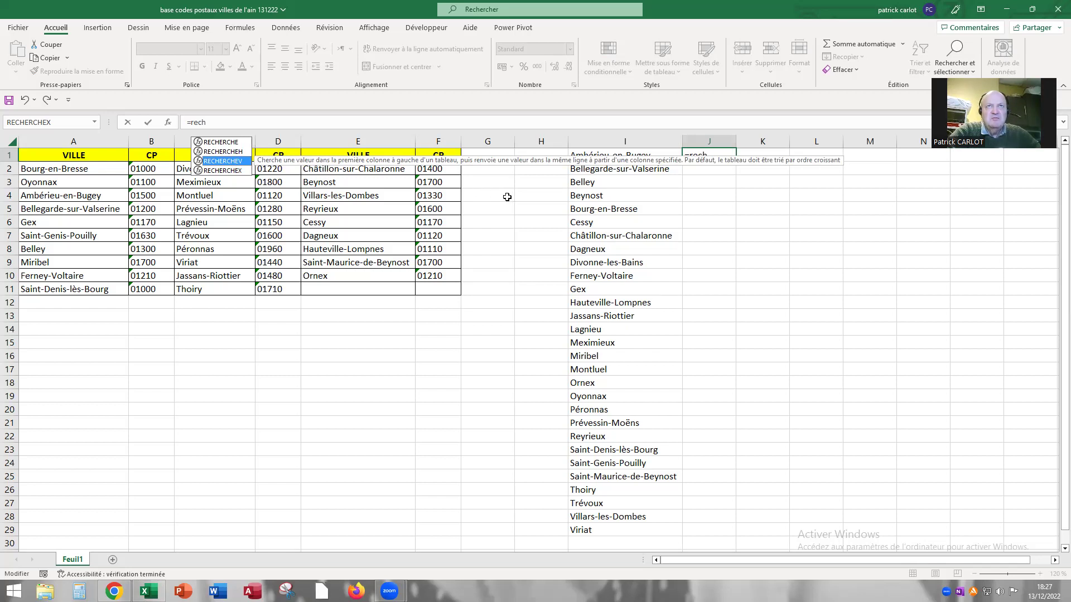
pyautogui.doubleClick(224, 162)
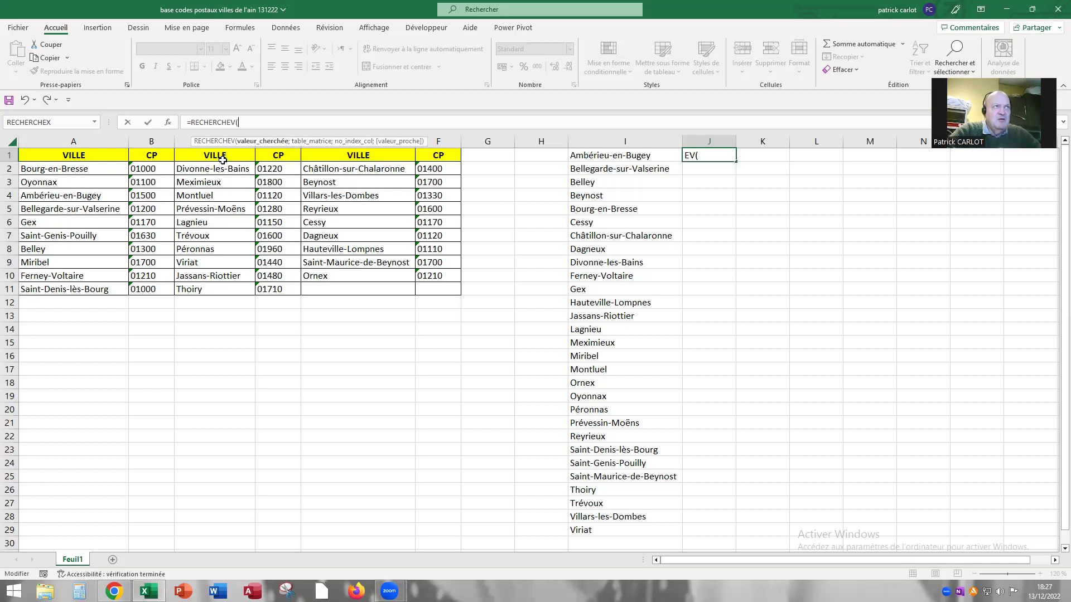
pyautogui.click(606, 157)
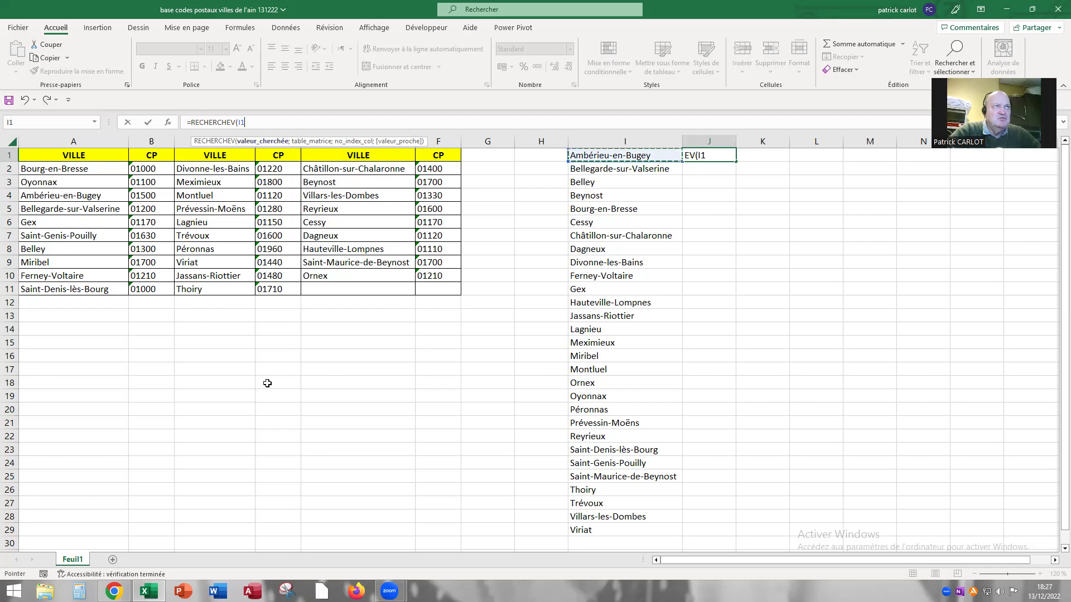
pyautogui.write(';')
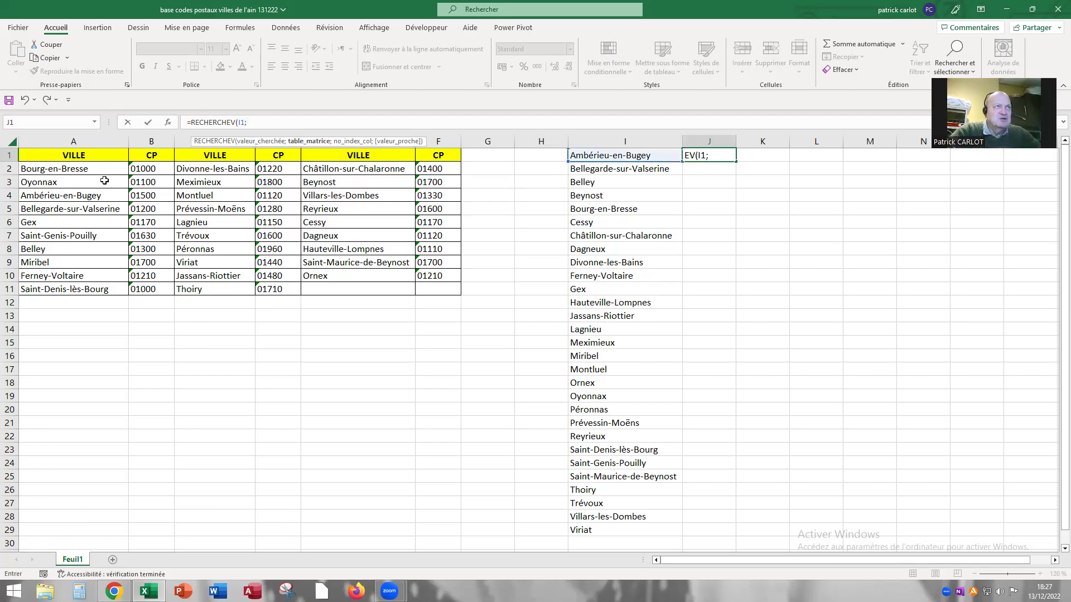
pyautogui.moveTo(96, 169)
pyautogui.mouseDown()
pyautogui.moveTo(134, 264)
pyautogui.moveTo(131, 287)
pyautogui.mouseUp()
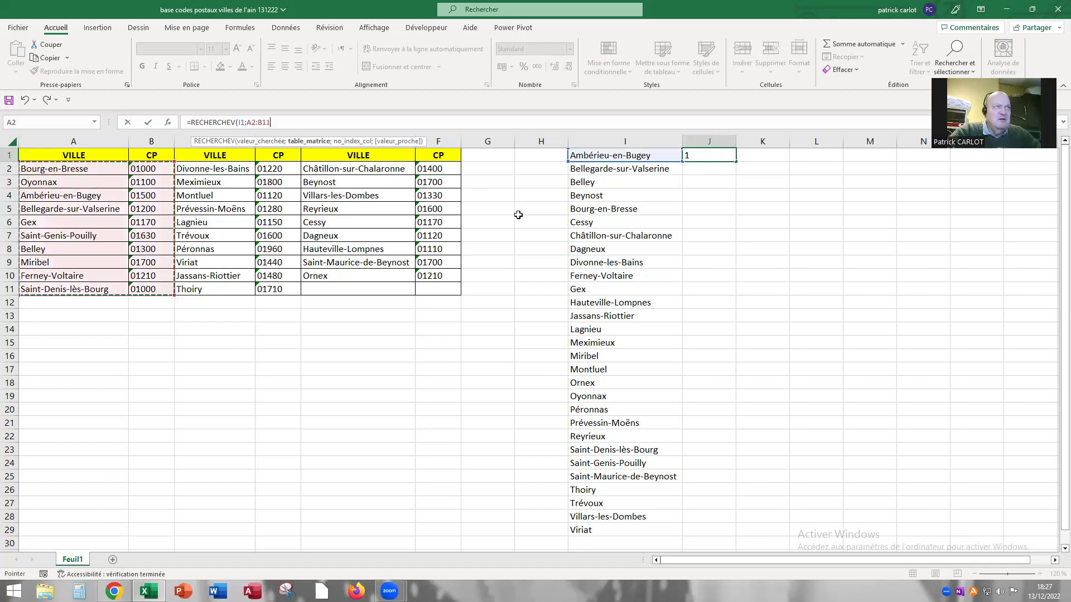
# - Make the range $A$2:$B$11, return column 2 with FAUX exact match, and commit
pyautogui.click(251, 123)
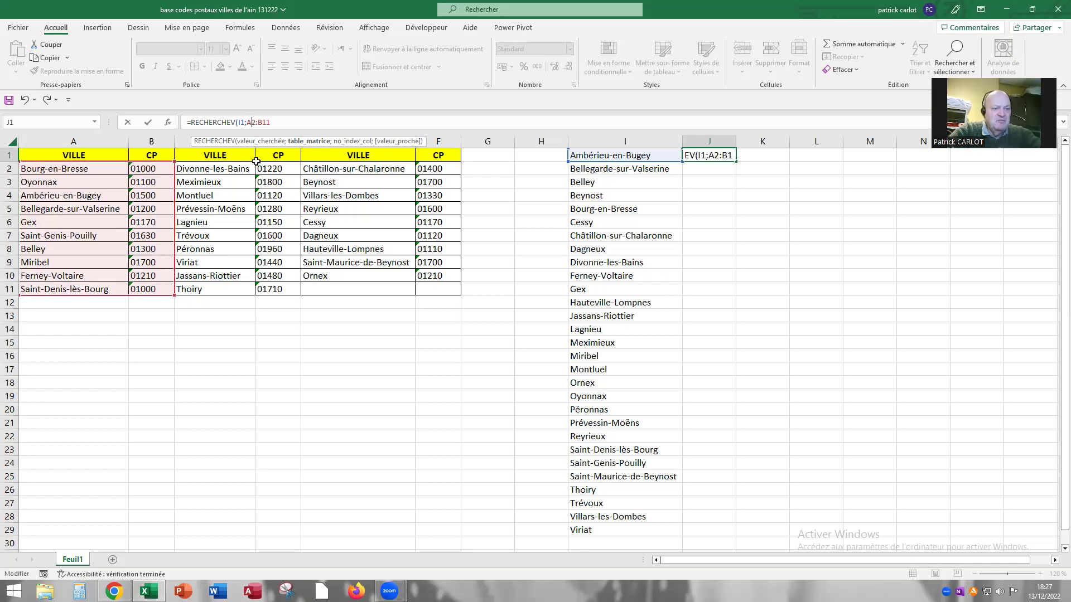
pyautogui.press('F4')
pyautogui.click(272, 122)
pyautogui.press('F4')
pyautogui.click(289, 122)
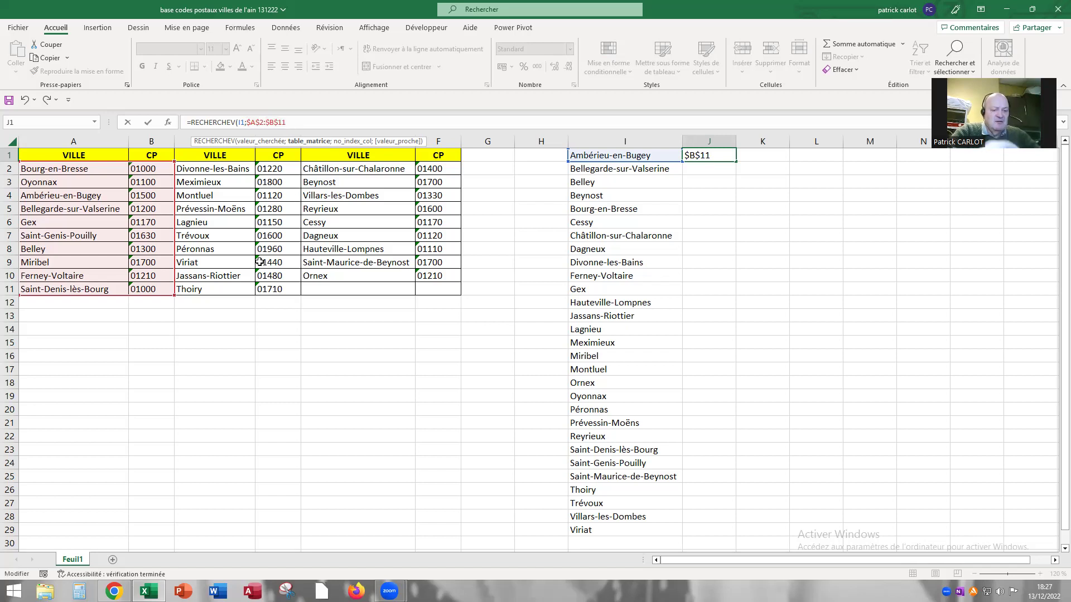
pyautogui.write(';')
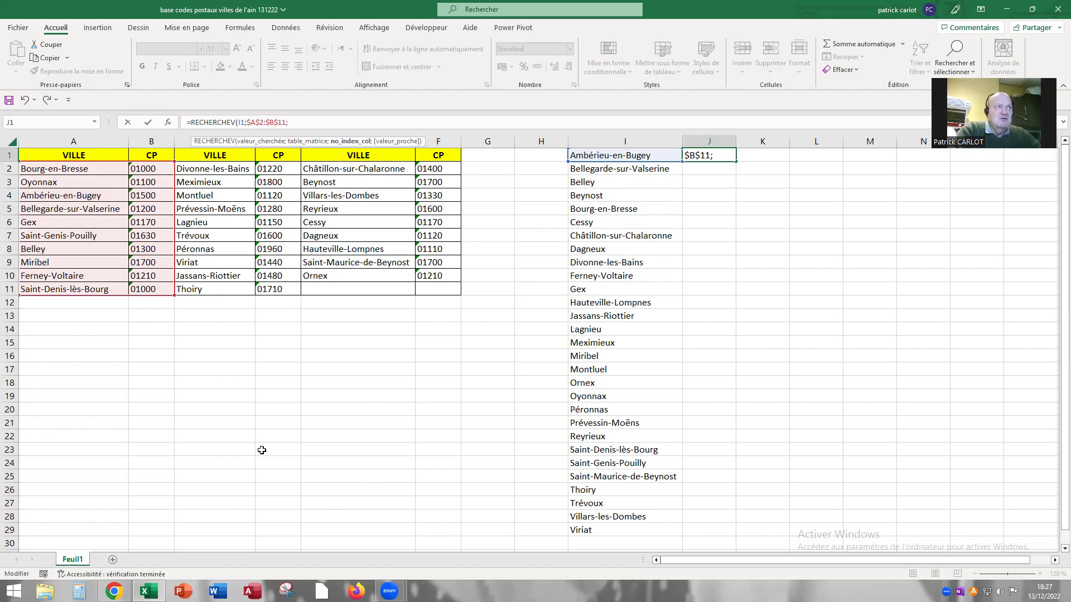
pyautogui.write('2;')
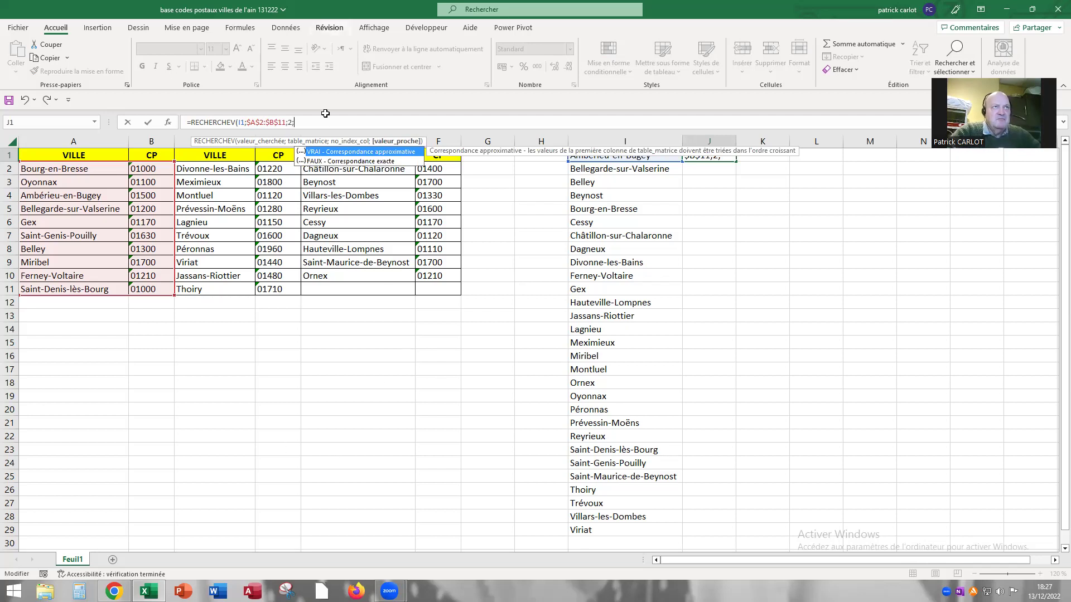
pyautogui.doubleClick(335, 161)
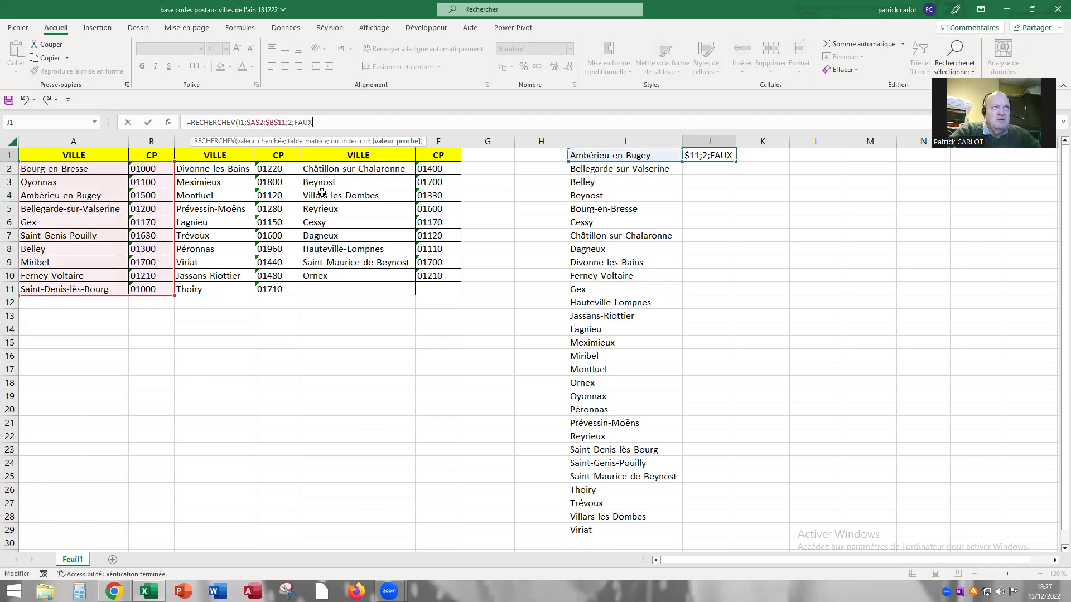
pyautogui.write(')')
pyautogui.press('Return')
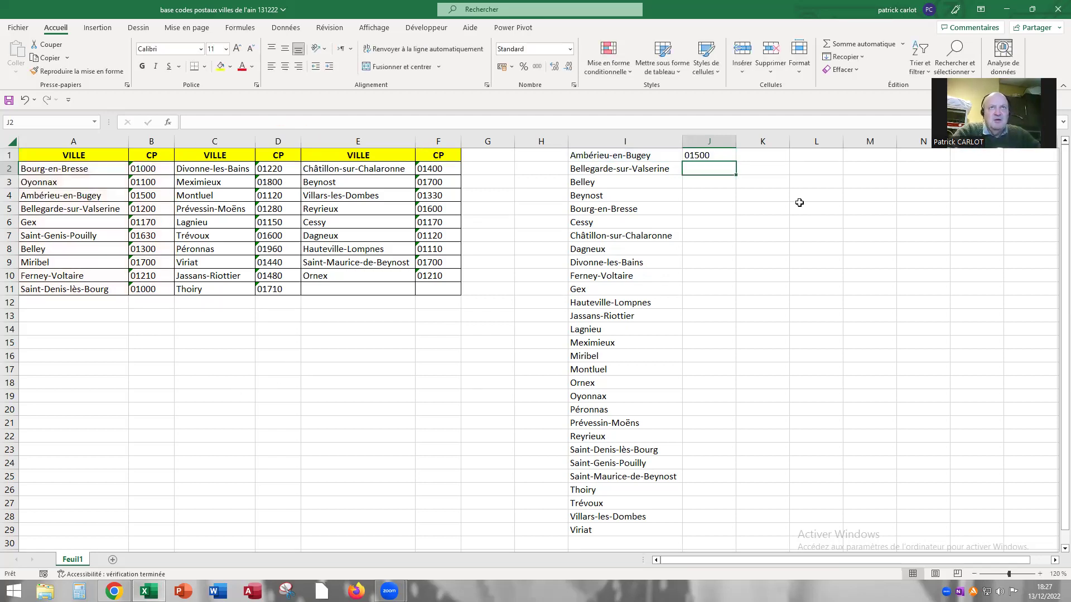
# - Fill J1's RECHERCHEV formula down to J29
pyautogui.click(707, 157)
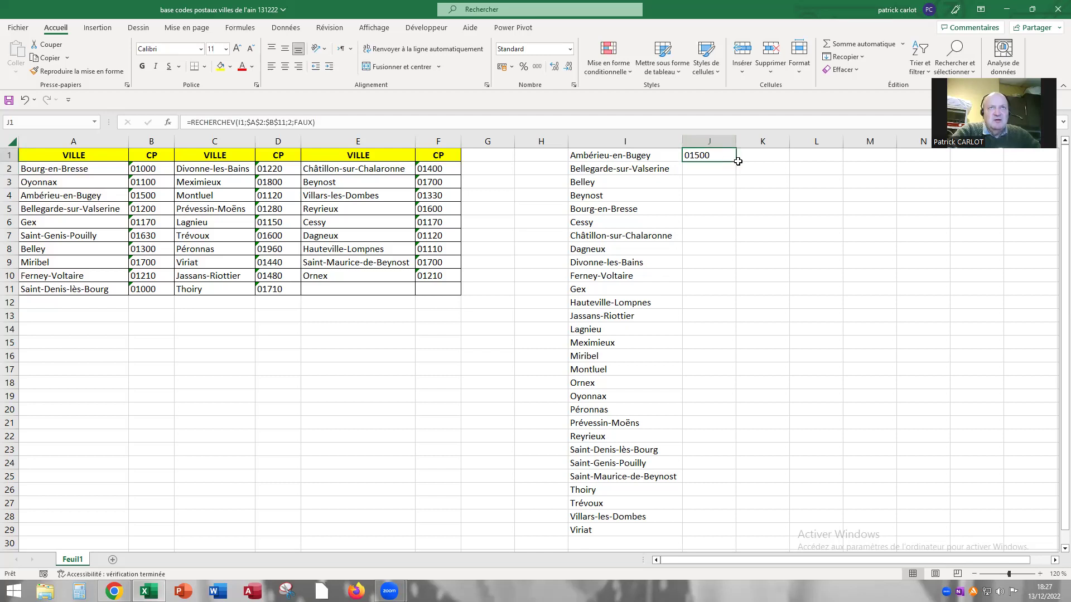
pyautogui.moveTo(736, 162); pyautogui.dragTo(735, 527)
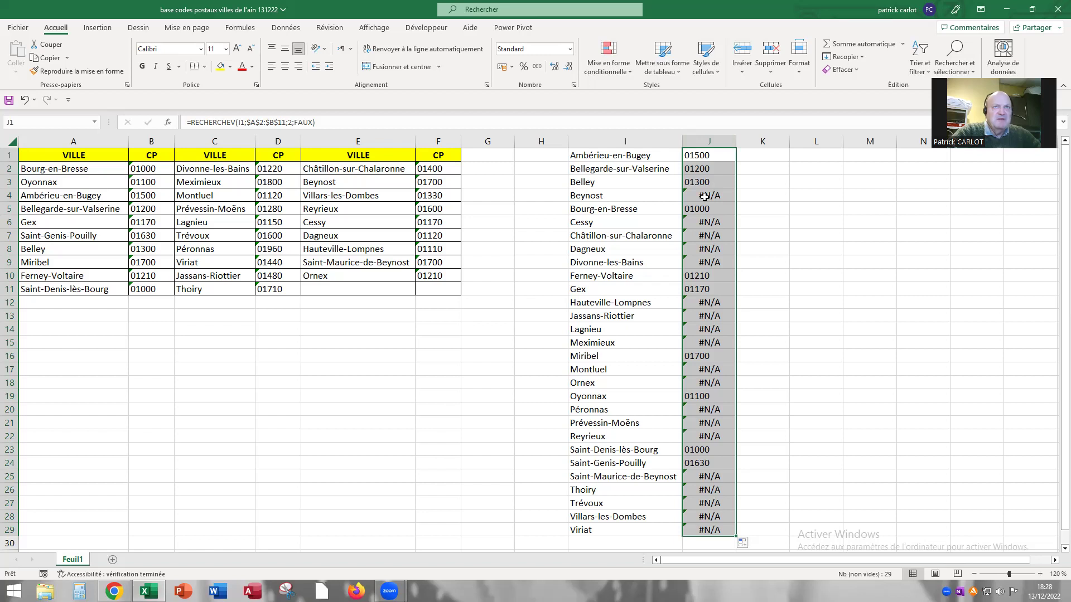
# - Copy the J1:J29 lookup results and paste them as values into column K
pyautogui.rightClick(705, 201)
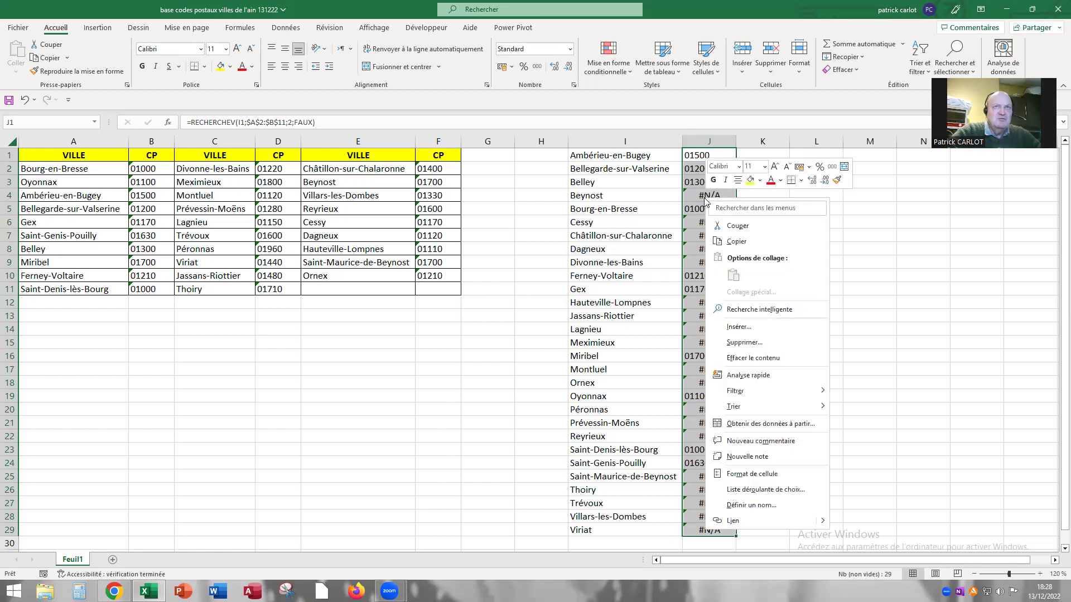
pyautogui.click(737, 241)
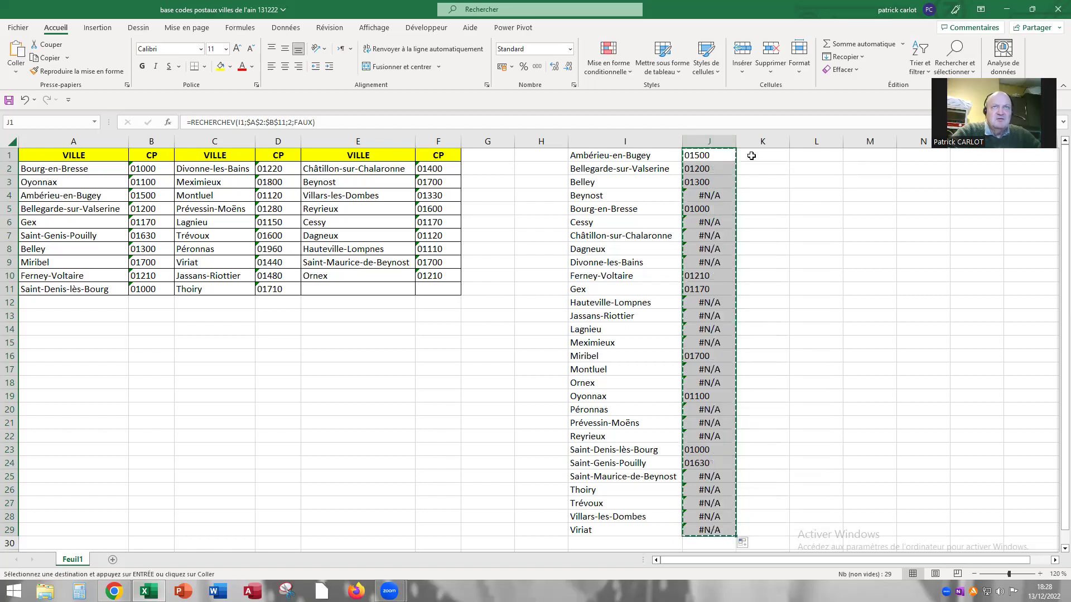
pyautogui.click(751, 155)
pyautogui.rightClick(752, 157)
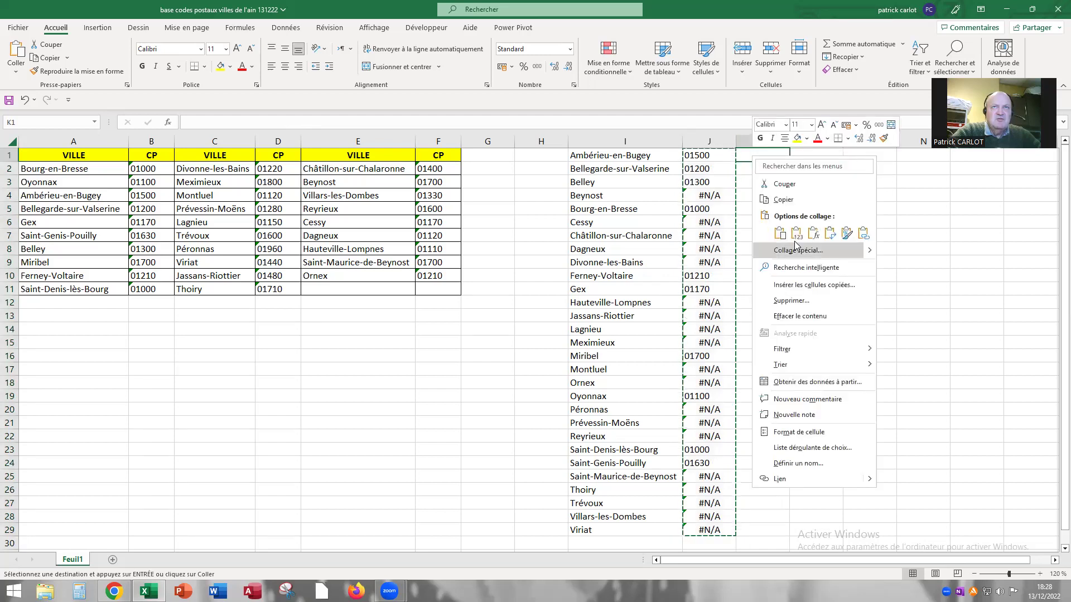
pyautogui.click(796, 233)
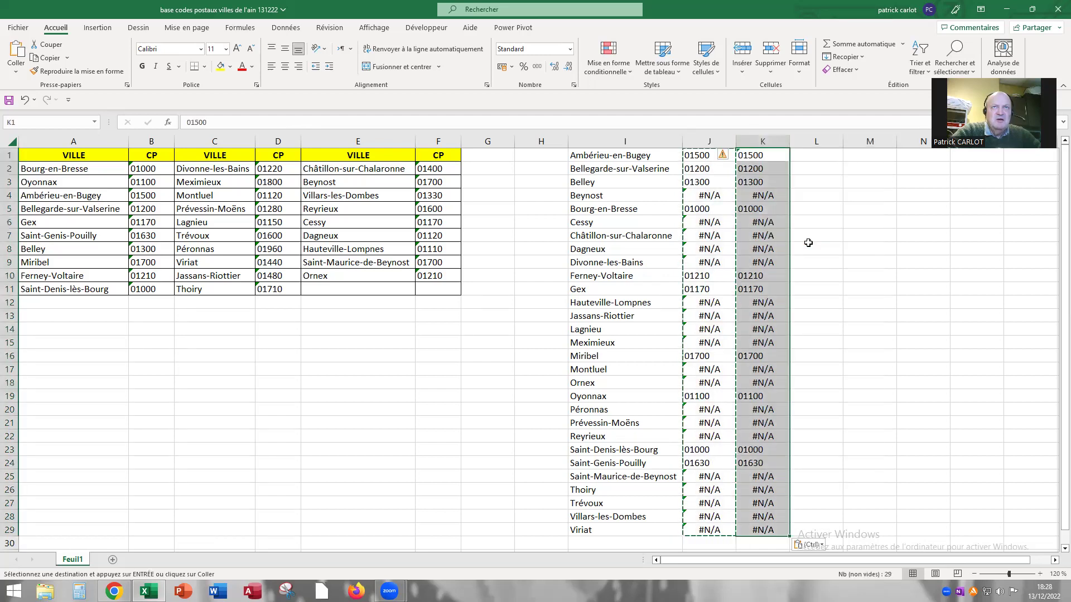
pyautogui.press('Escape')
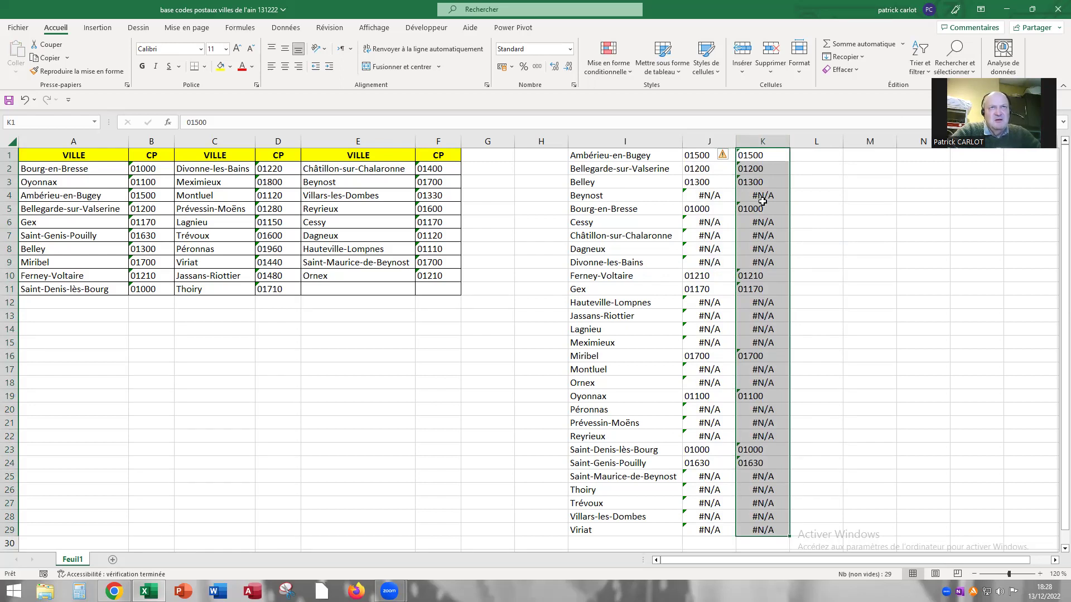
# - Move the column K values back into J1, then check J3, J4 and J5 hold plain values
pyautogui.rightClick(763, 203)
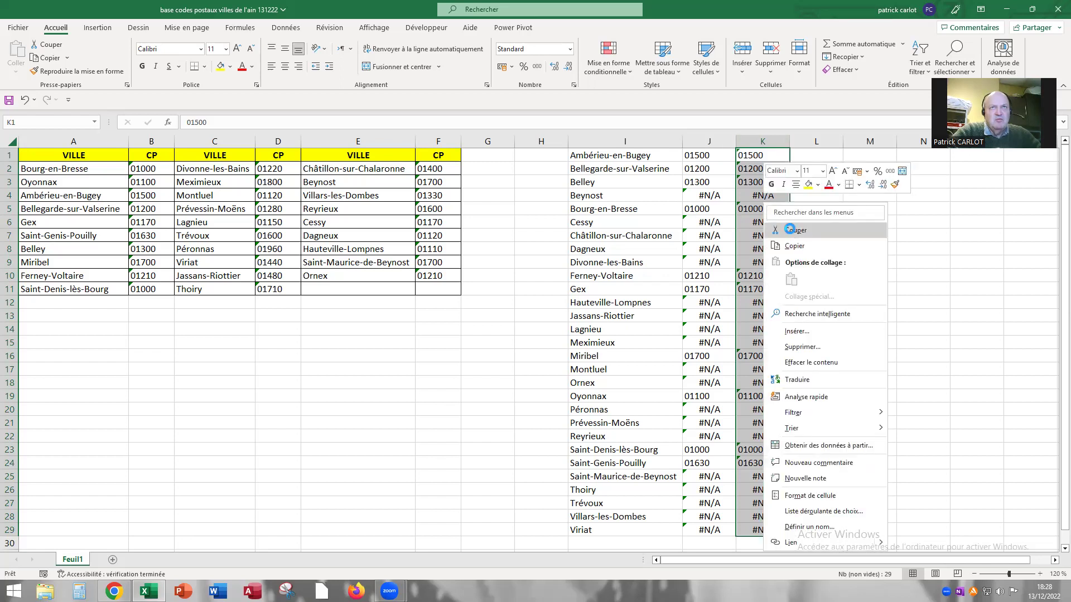
pyautogui.hotkey('ctrl', 'c')
pyautogui.click(694, 157)
pyautogui.rightClick(695, 156)
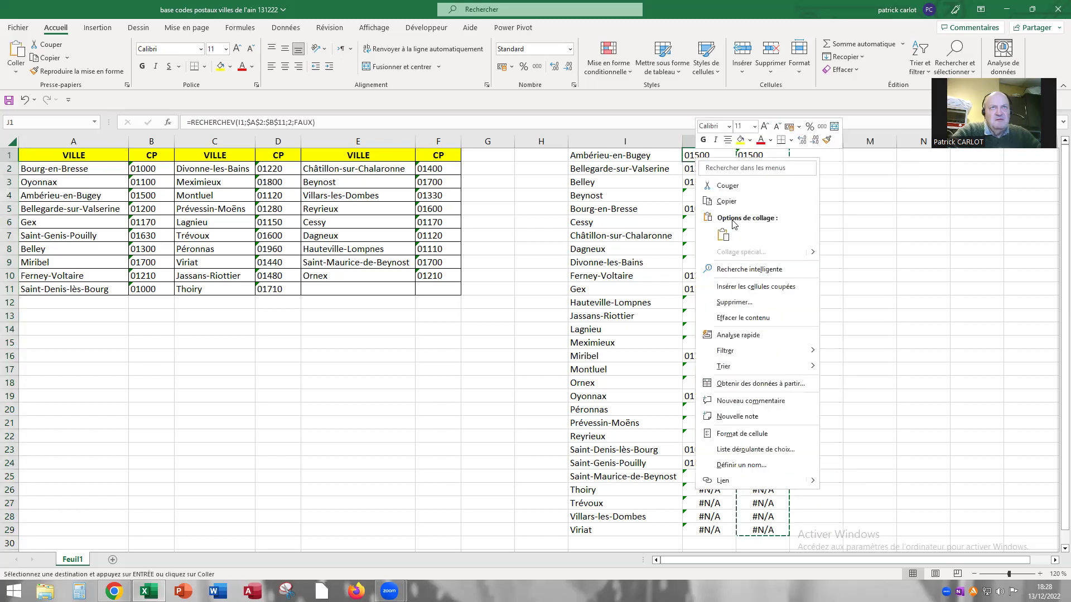
pyautogui.click(728, 236)
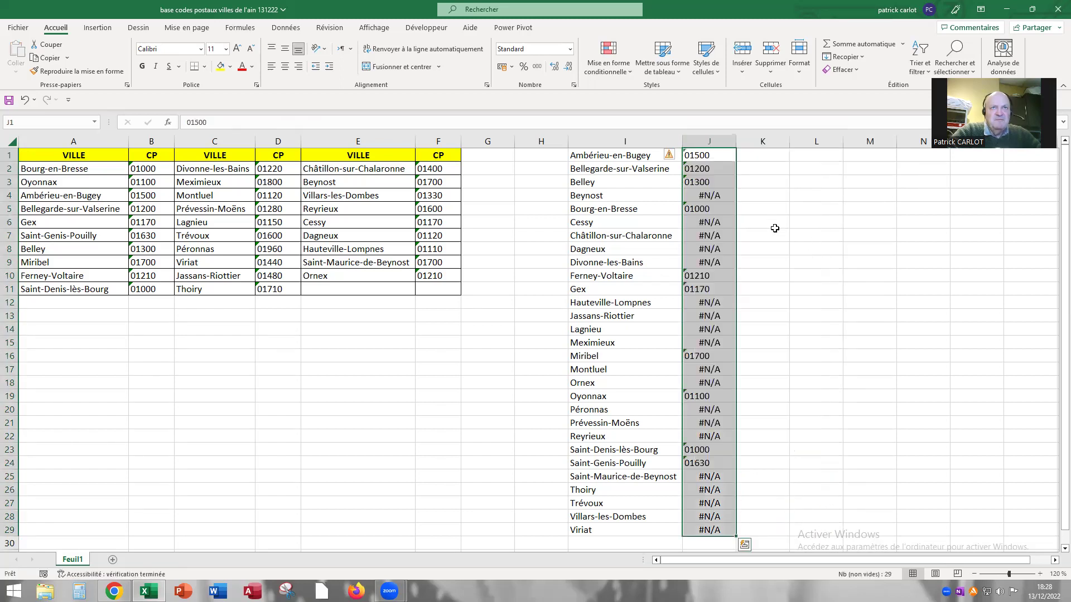
pyautogui.click(695, 208)
pyautogui.click(699, 179)
pyautogui.click(697, 208)
pyautogui.click(706, 193)
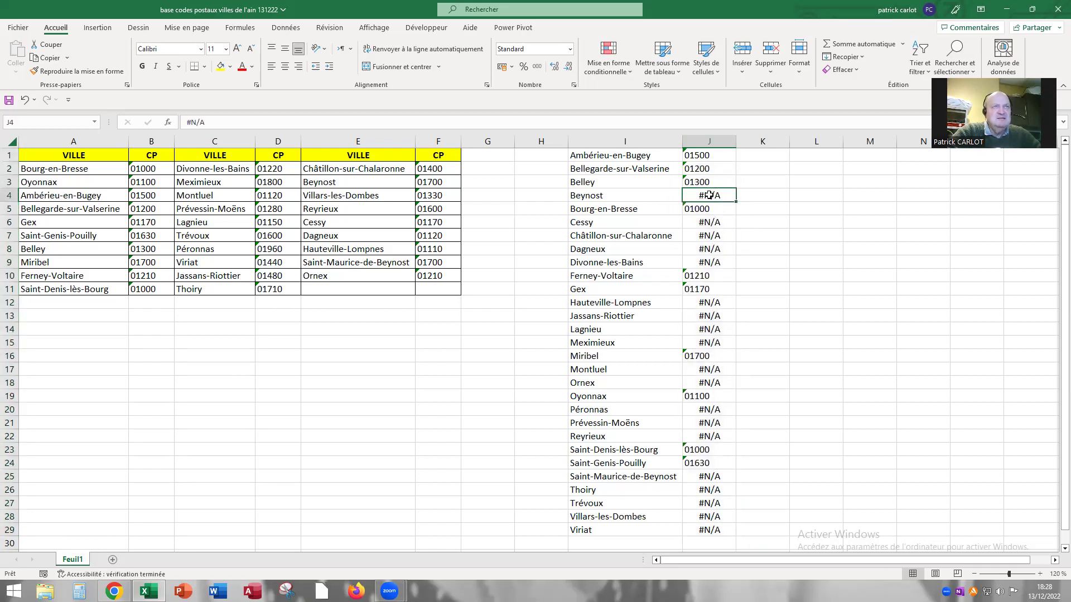
# - Start a new =rech formula in K1
pyautogui.click(748, 157)
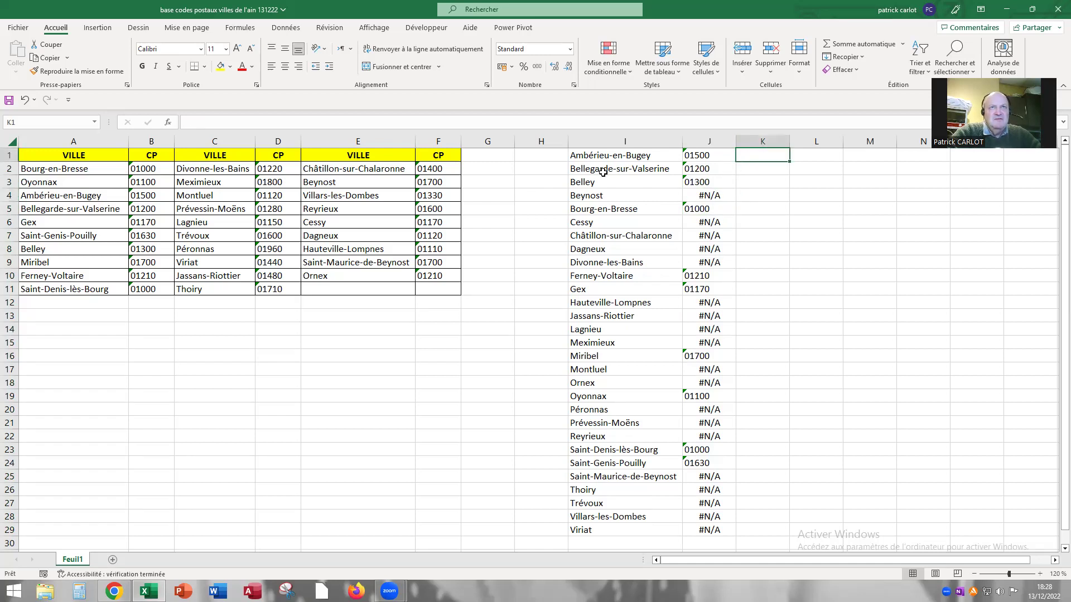
pyautogui.click(192, 120)
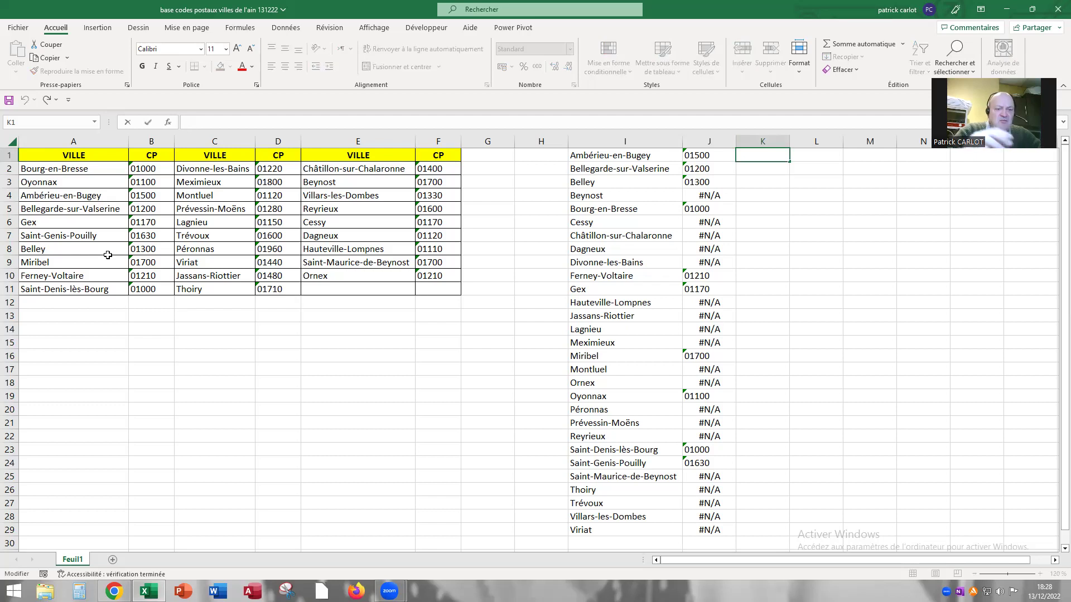
pyautogui.write('=')
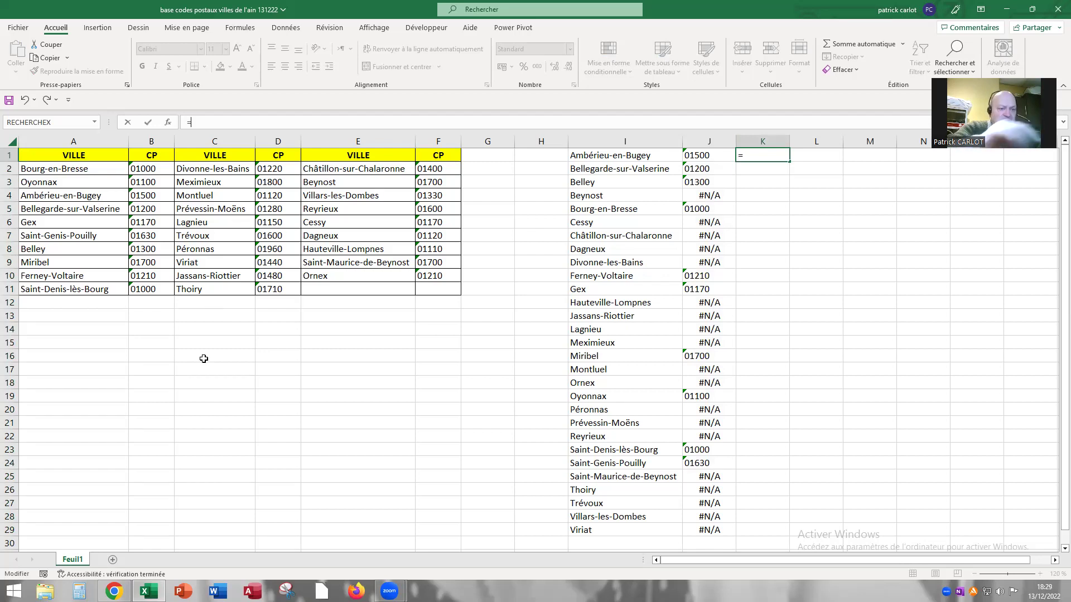
pyautogui.write('rech')
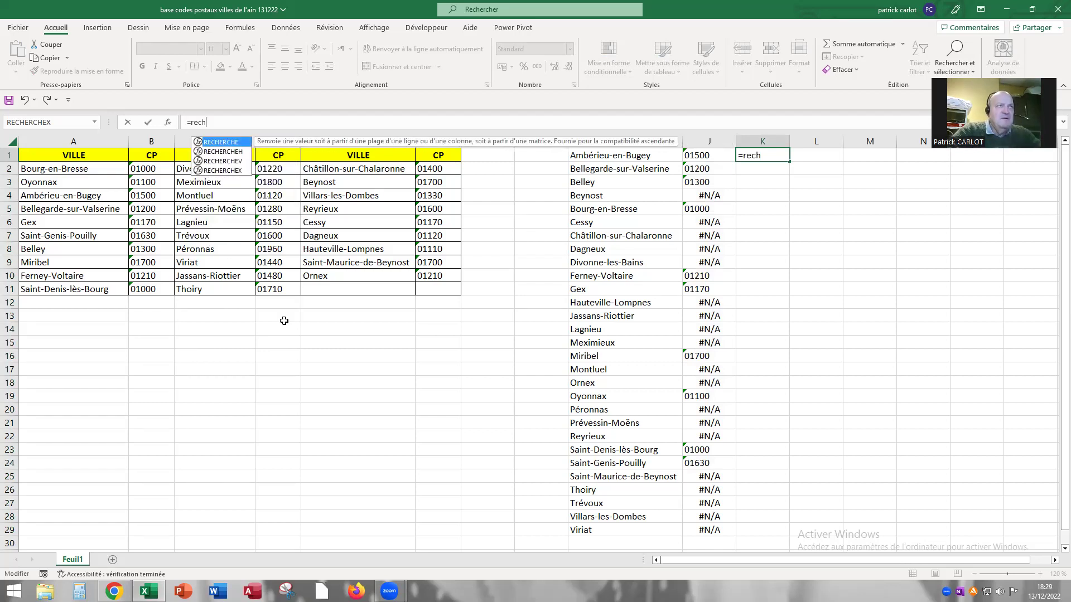
# - Insert RECHERCHEV in K1 with I1 as lookup value and C2:D11 as the table
pyautogui.click(236, 164)
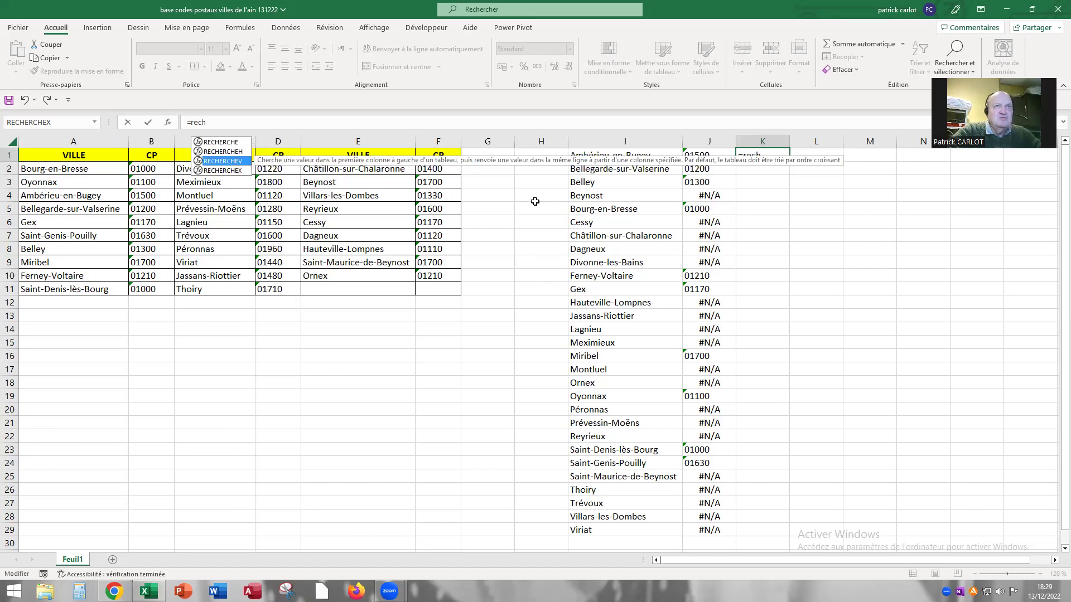
pyautogui.doubleClick(218, 163)
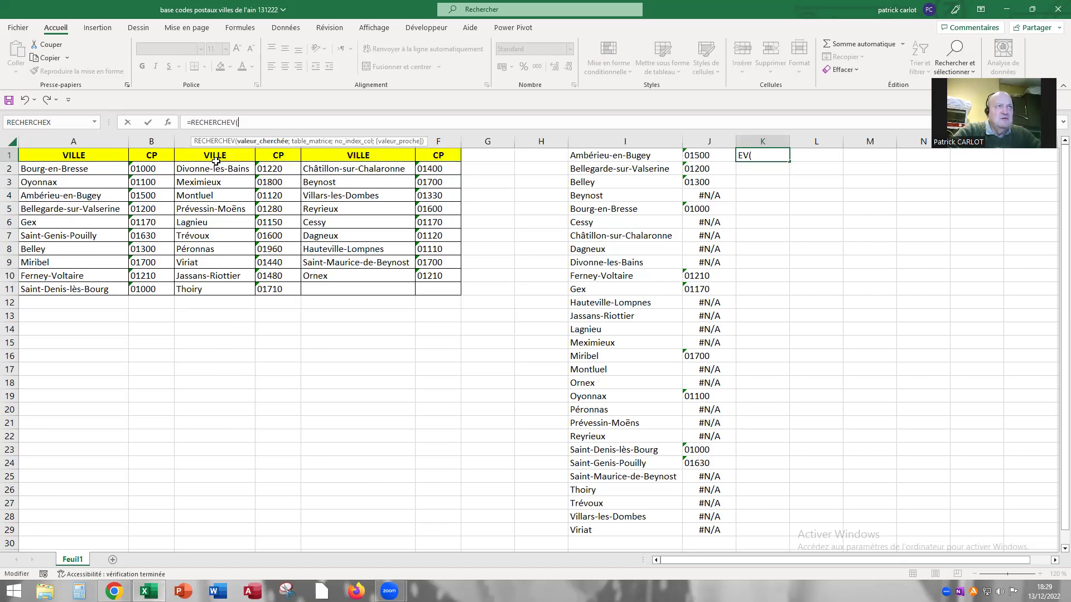
pyautogui.click(614, 159)
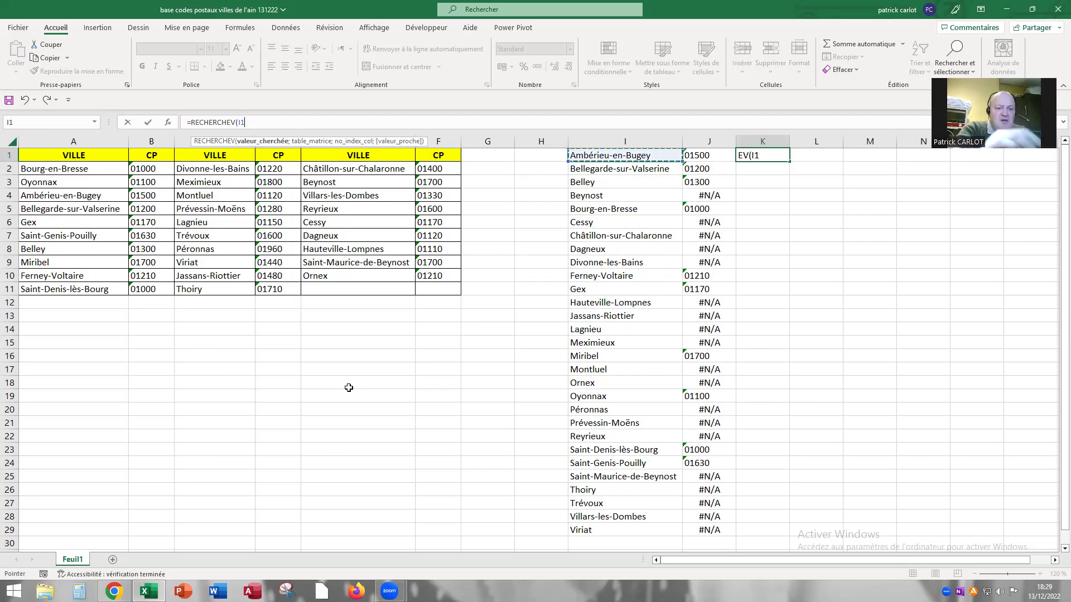
pyautogui.write(';')
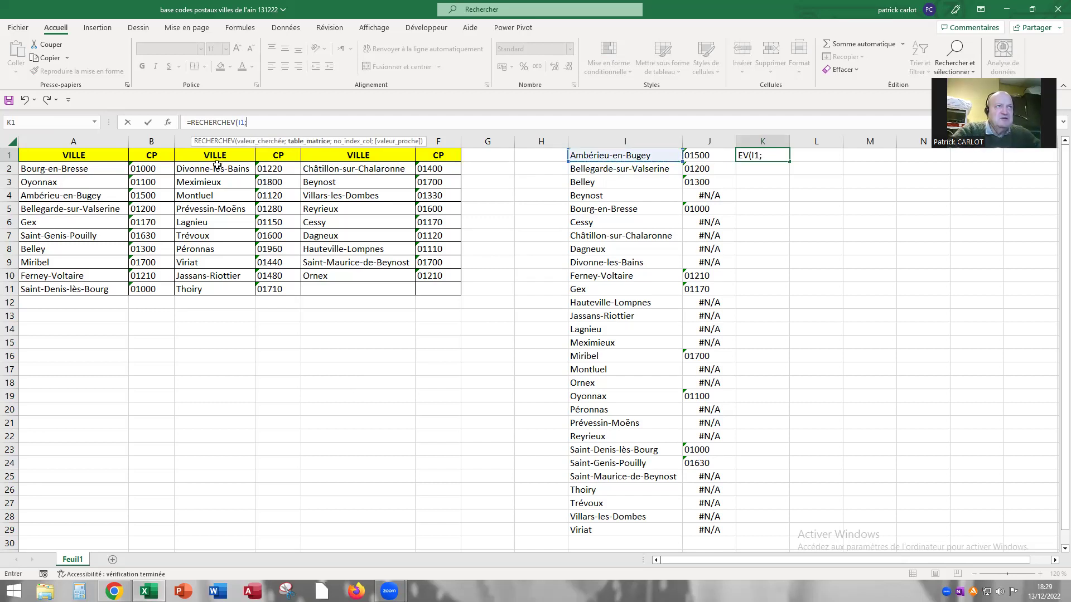
pyautogui.moveTo(217, 165); pyautogui.dragTo(265, 252)
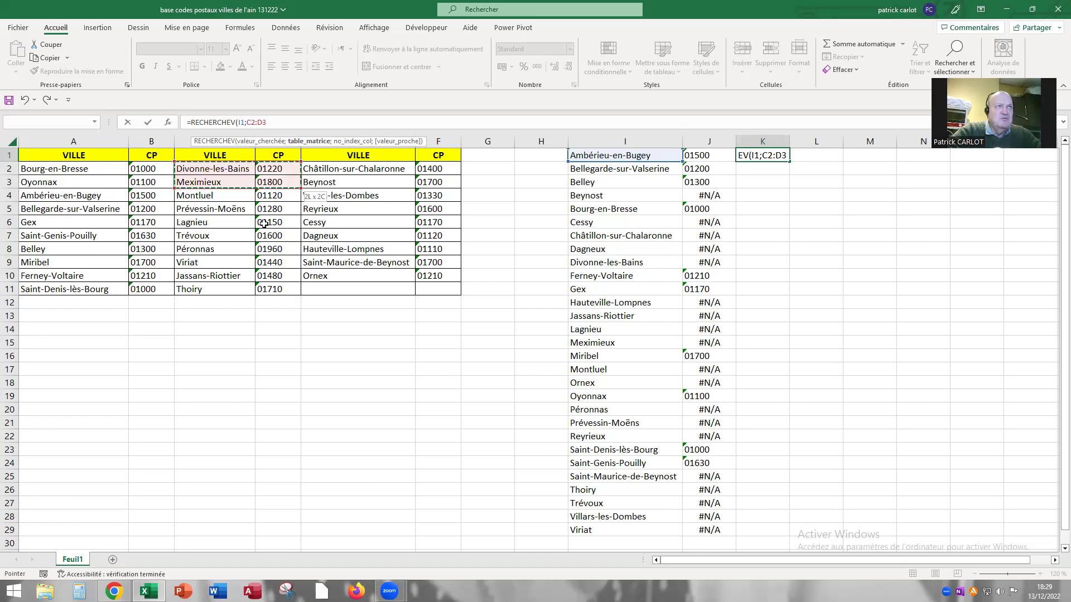
pyautogui.moveTo(266, 255); pyautogui.dragTo(267, 288)
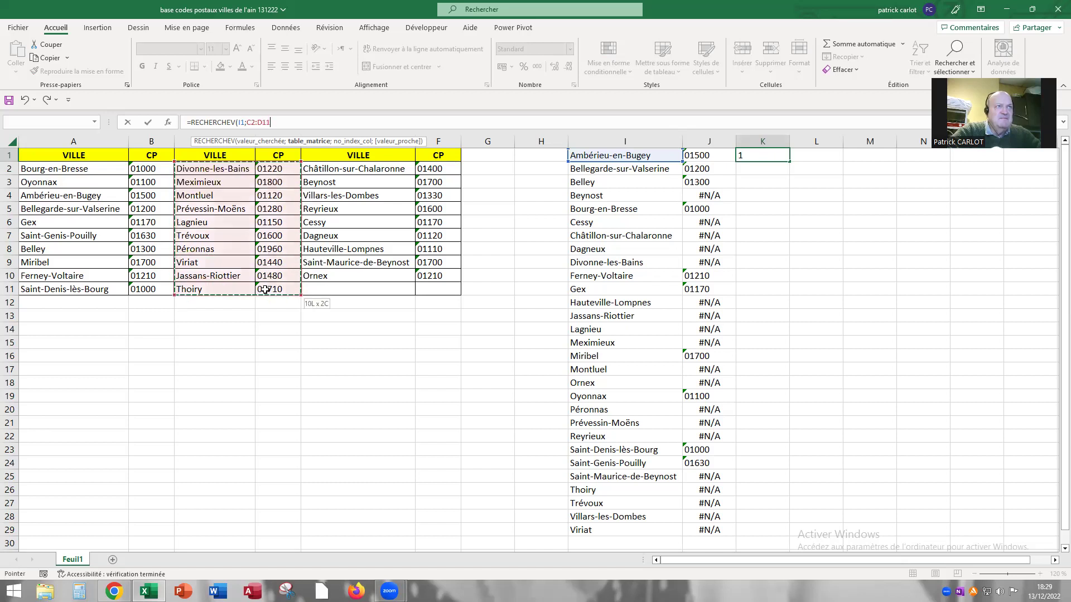
# - Make the range $C$2:$D$11, return column 2 with FAUX, and commit
pyautogui.click(251, 121)
pyautogui.press('F4')
pyautogui.click(272, 122)
pyautogui.press('F4')
pyautogui.click(290, 121)
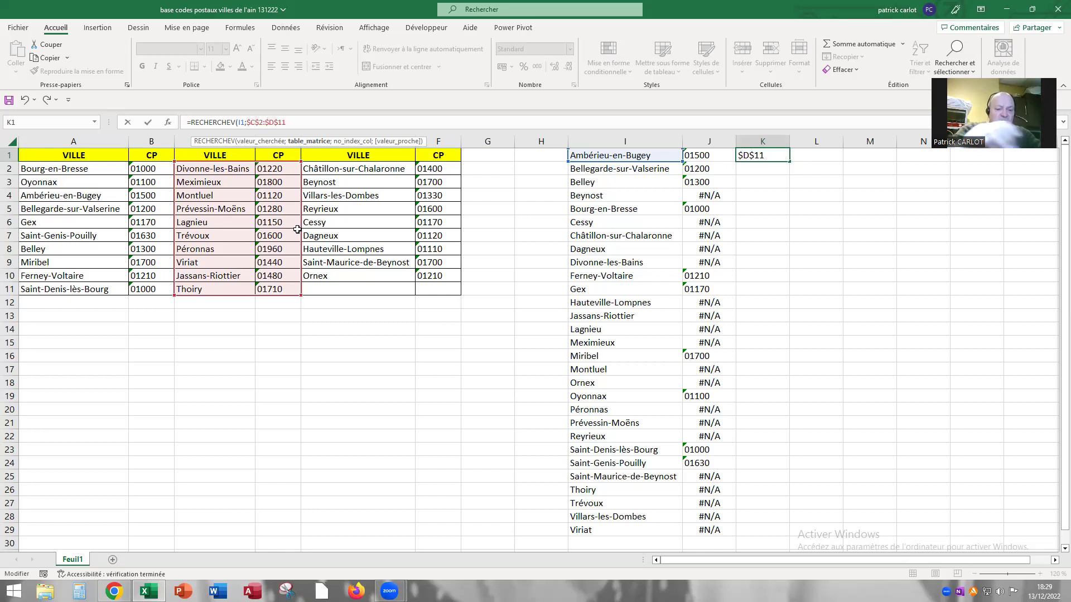
pyautogui.write(';')
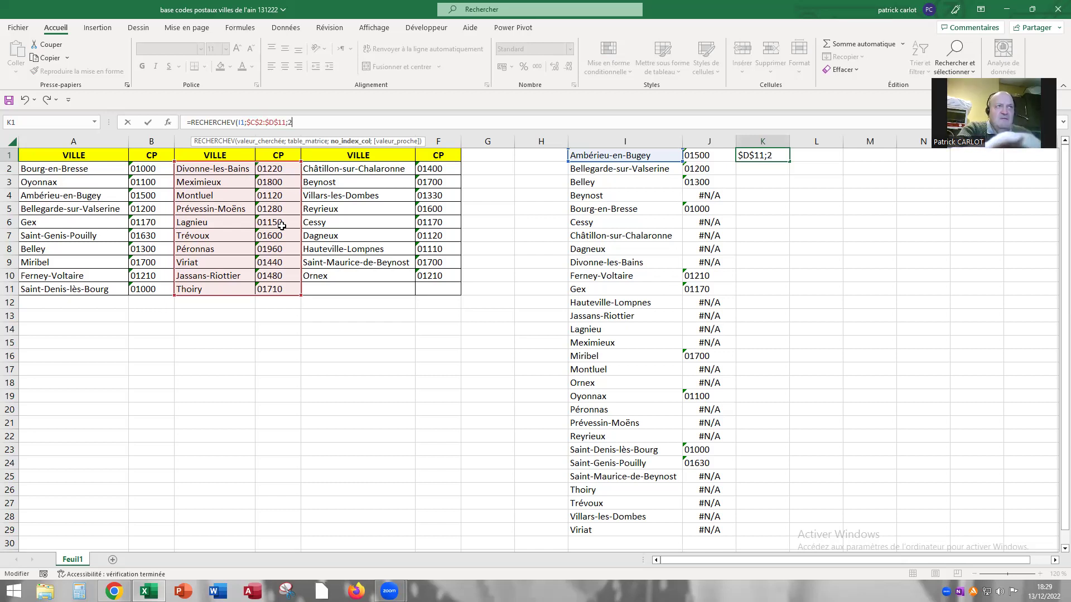
pyautogui.write('2;')
pyautogui.doubleClick(315, 161)
pyautogui.write(')')
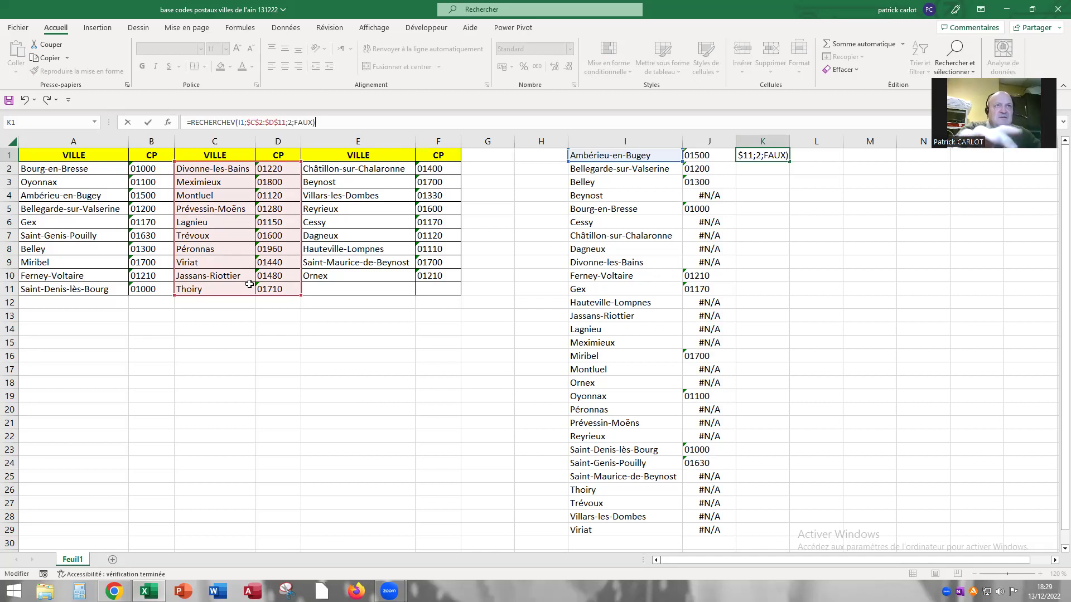
pyautogui.press('Return')
# - Fill K1's lookup formula down to K28
pyautogui.click(761, 156)
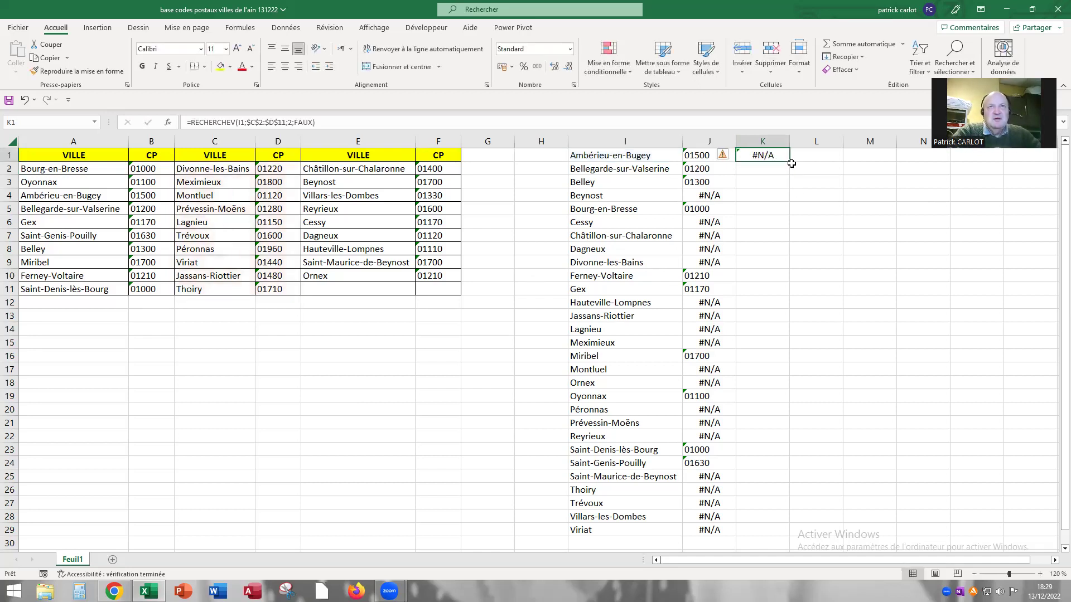
pyautogui.moveTo(788, 162); pyautogui.dragTo(777, 521)
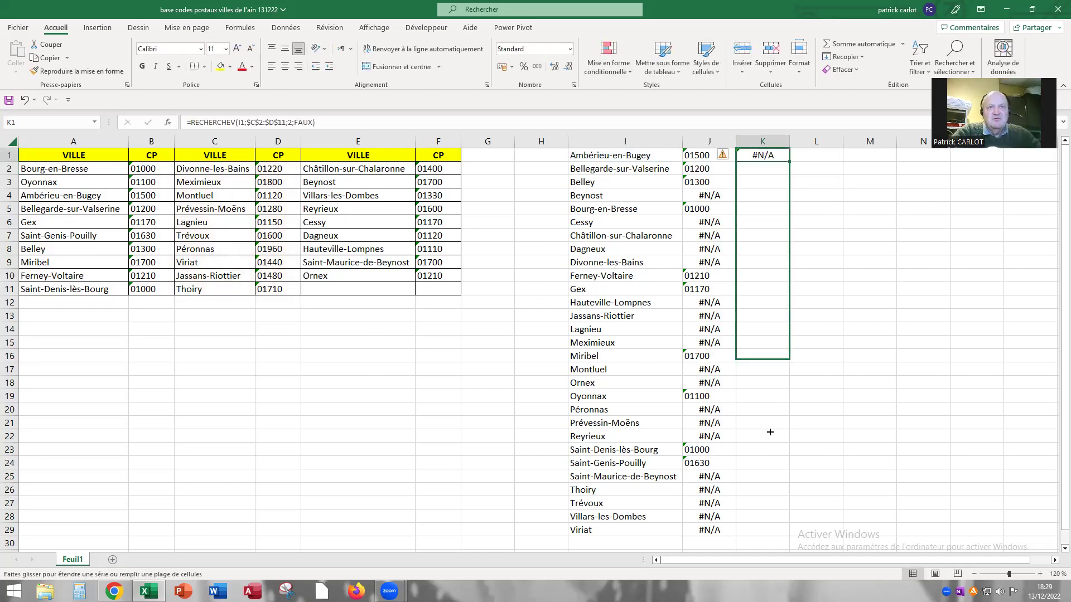
pyautogui.moveTo(777, 521); pyautogui.dragTo(778, 526)
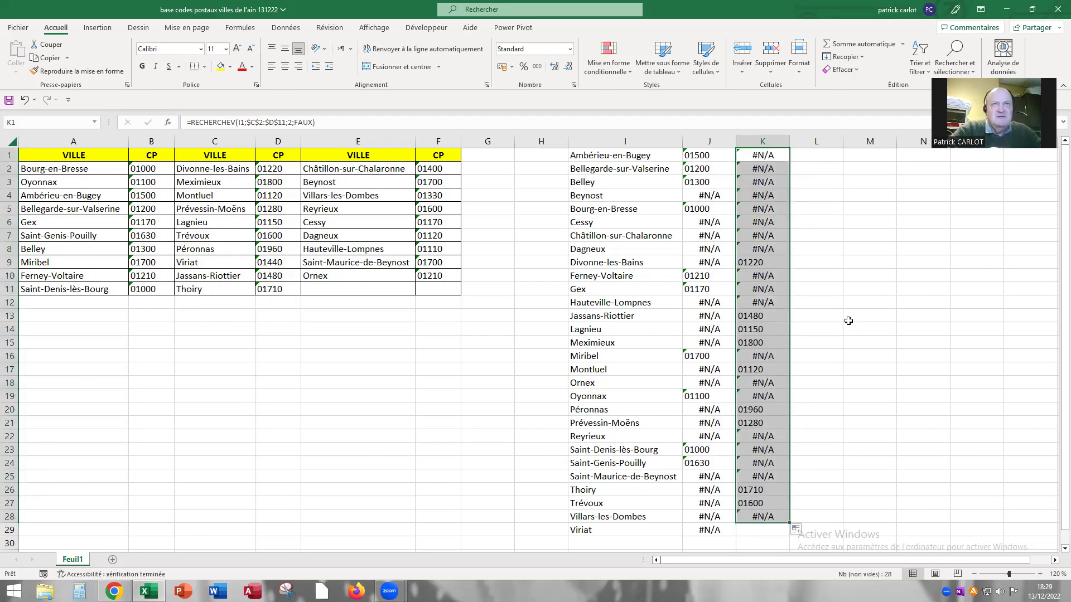
# - Copy K1:K28 and paste the results as values into column L
pyautogui.rightClick(758, 223)
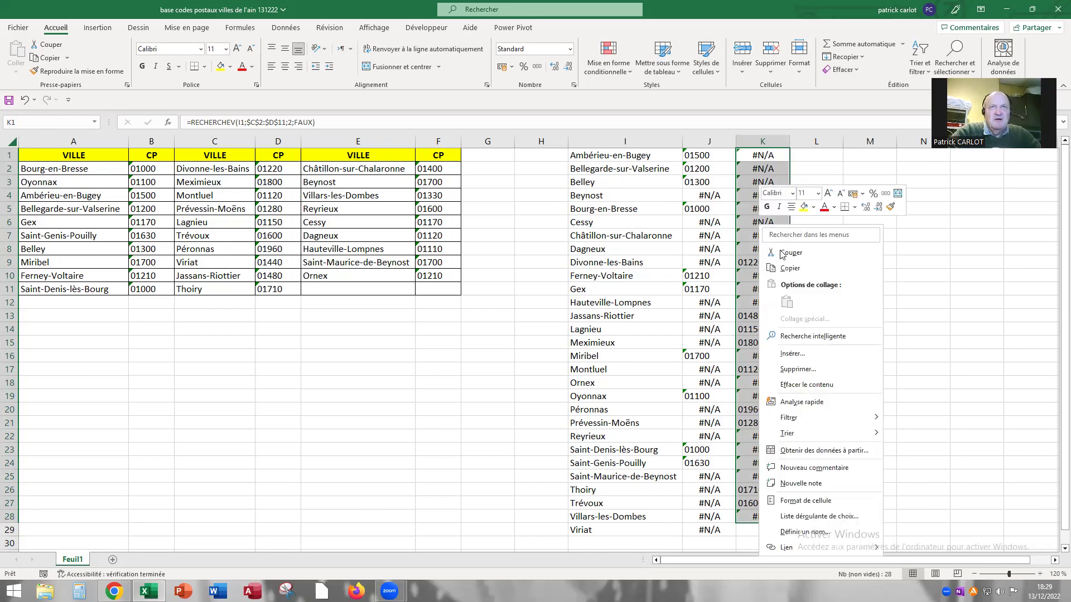
pyautogui.click(790, 268)
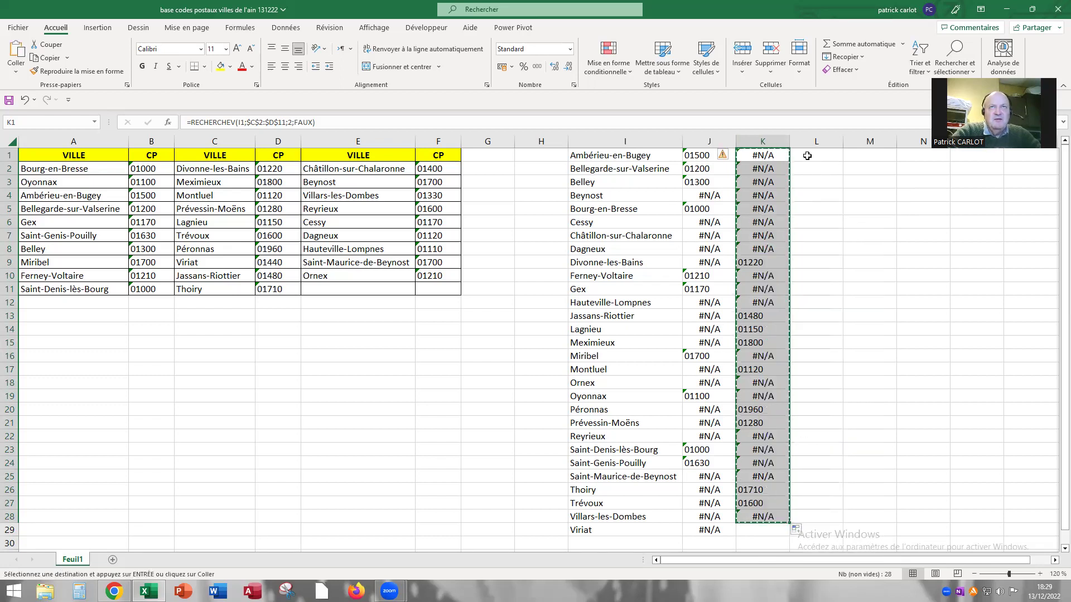
pyautogui.click(807, 155)
pyautogui.rightClick(808, 157)
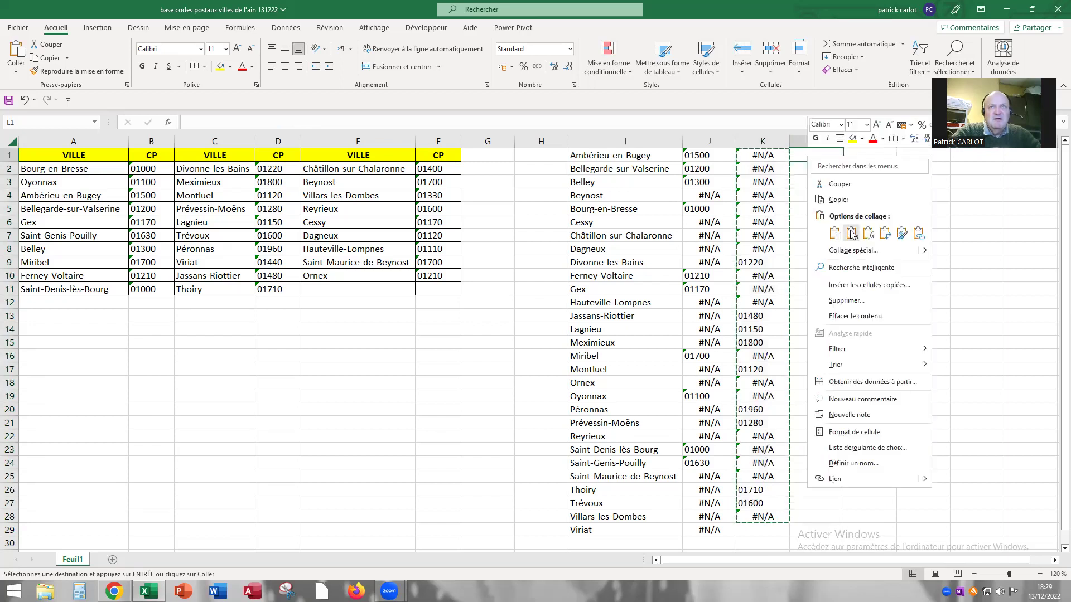
pyautogui.click(851, 233)
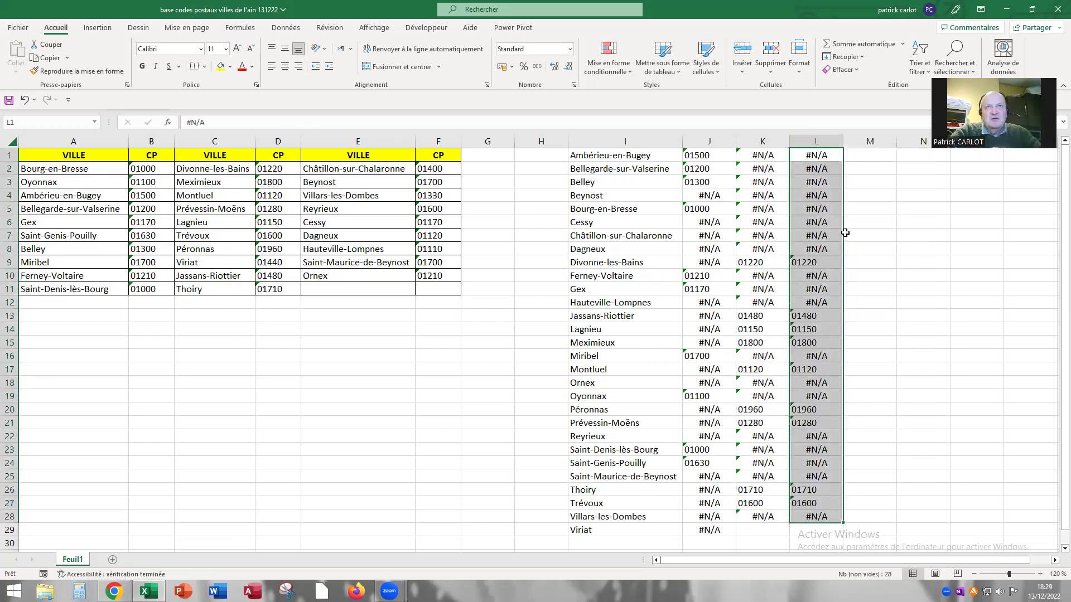
# - Cut the column L values and paste them back over K1
pyautogui.rightClick(815, 222)
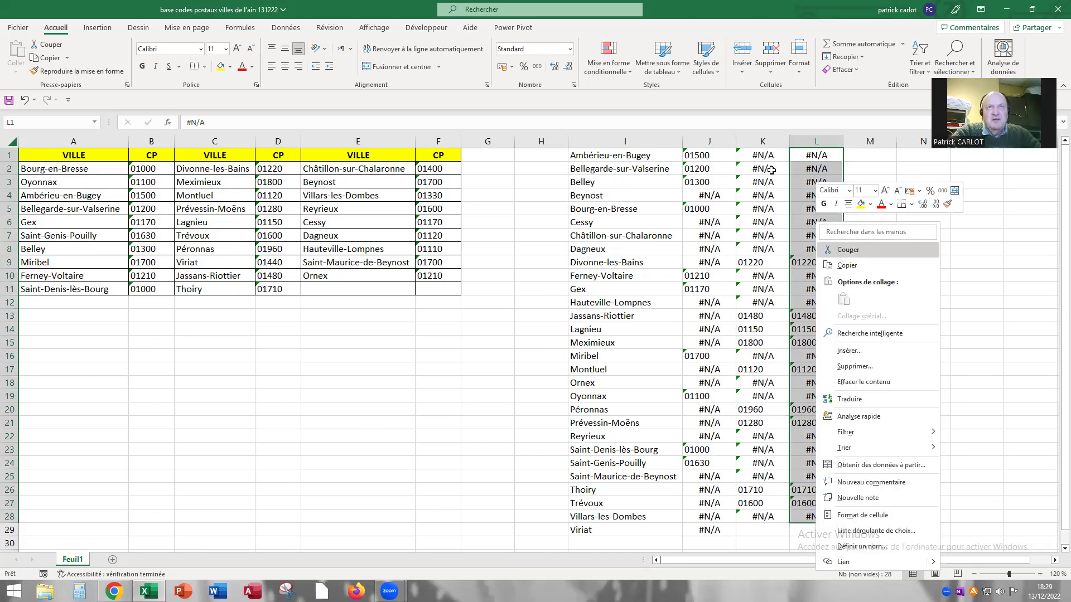
pyautogui.click(836, 249)
pyautogui.click(751, 157)
pyautogui.rightClick(751, 158)
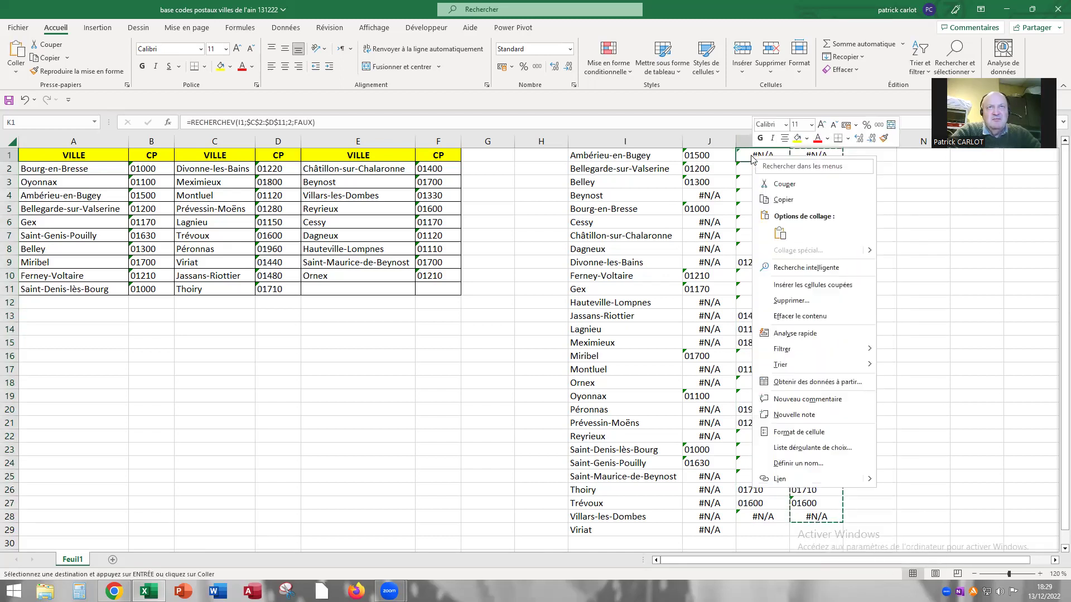
pyautogui.click(780, 234)
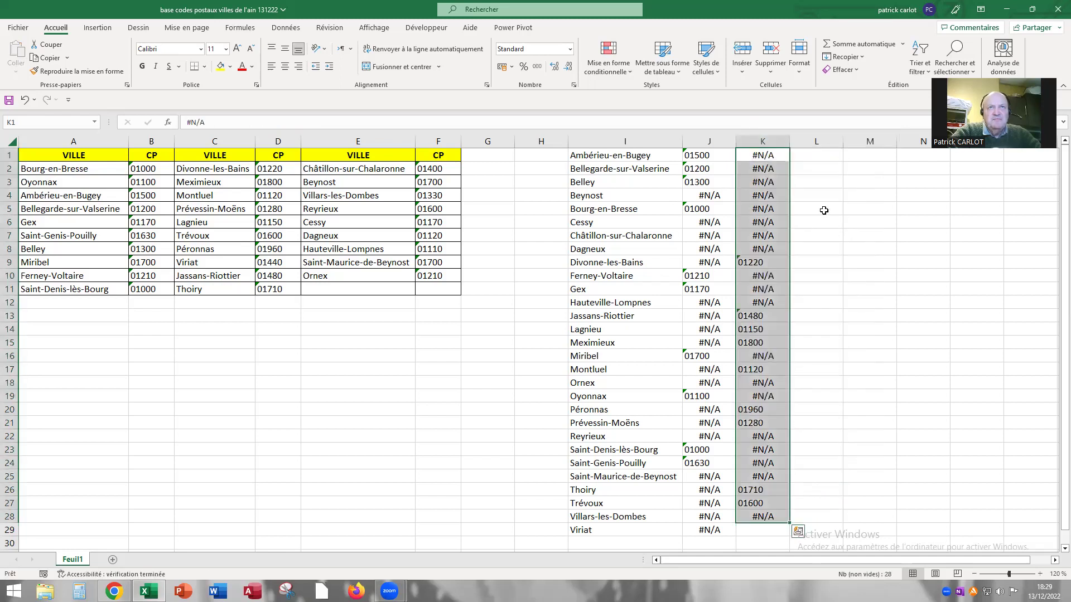
pyautogui.click(806, 157)
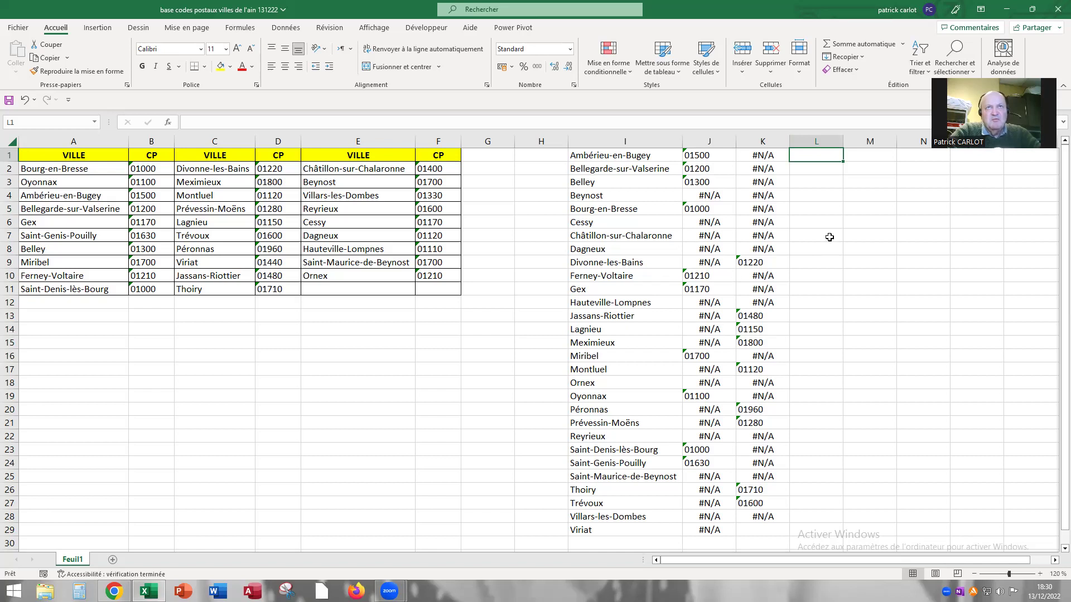
# - Enter =SI.NON.DISP(K1;J1) in L1
pyautogui.click(200, 125)
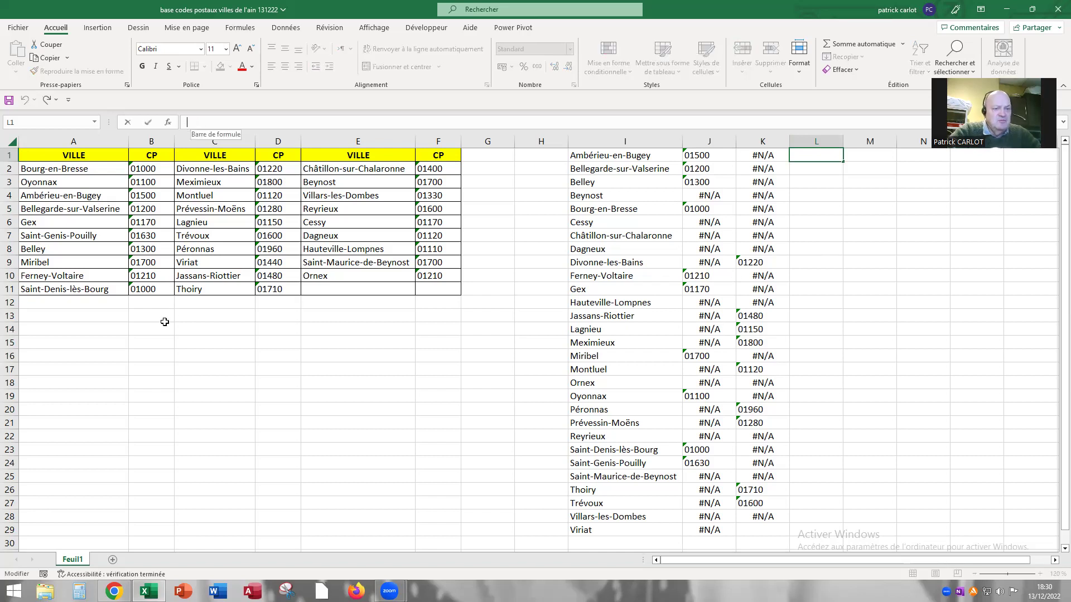
pyautogui.write('=')
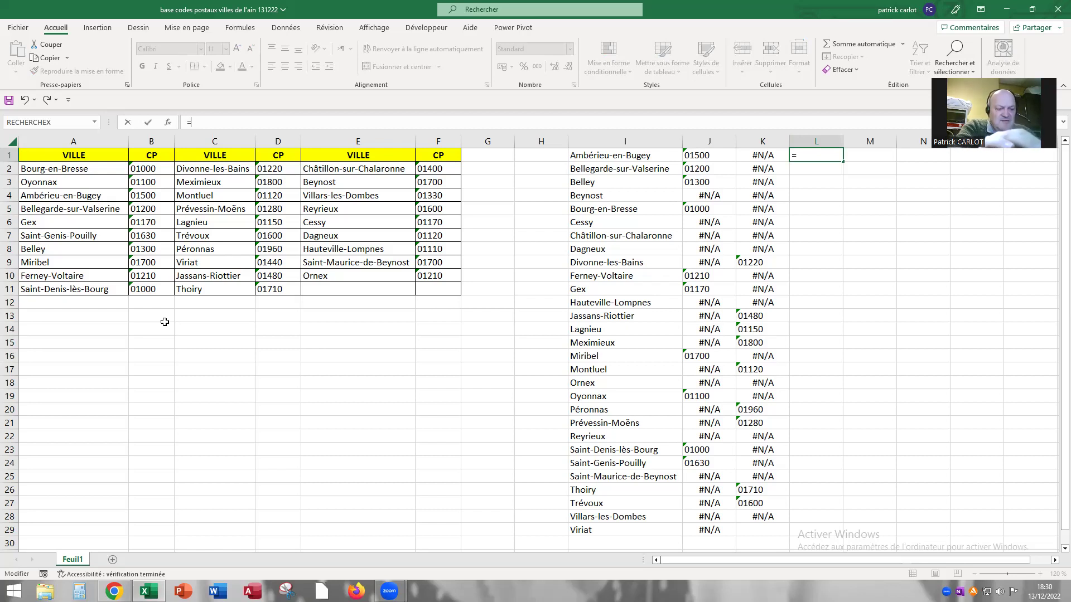
pyautogui.write('si')
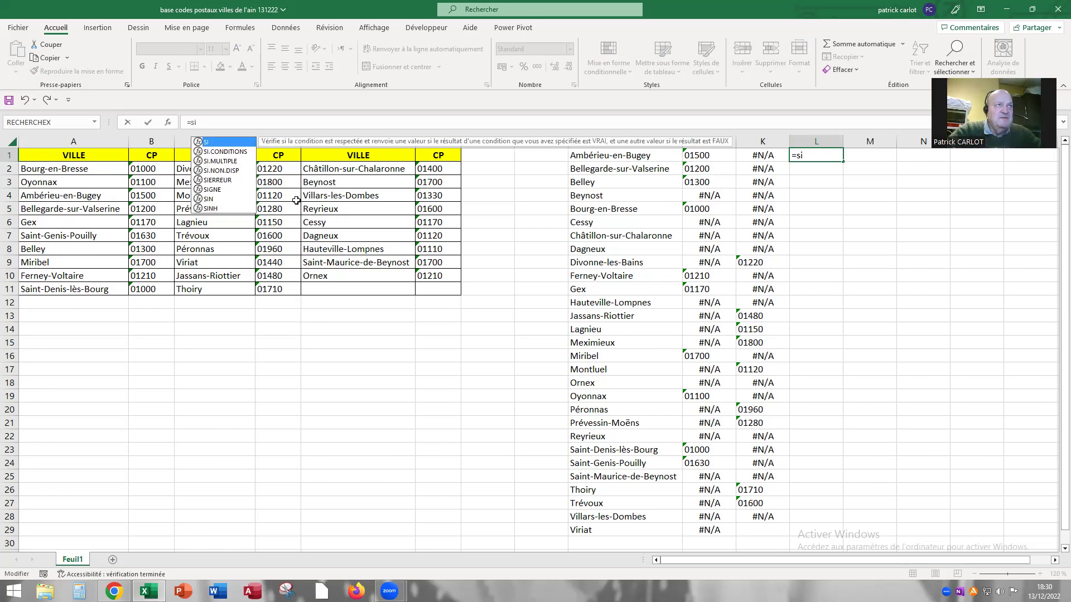
pyautogui.click(223, 172)
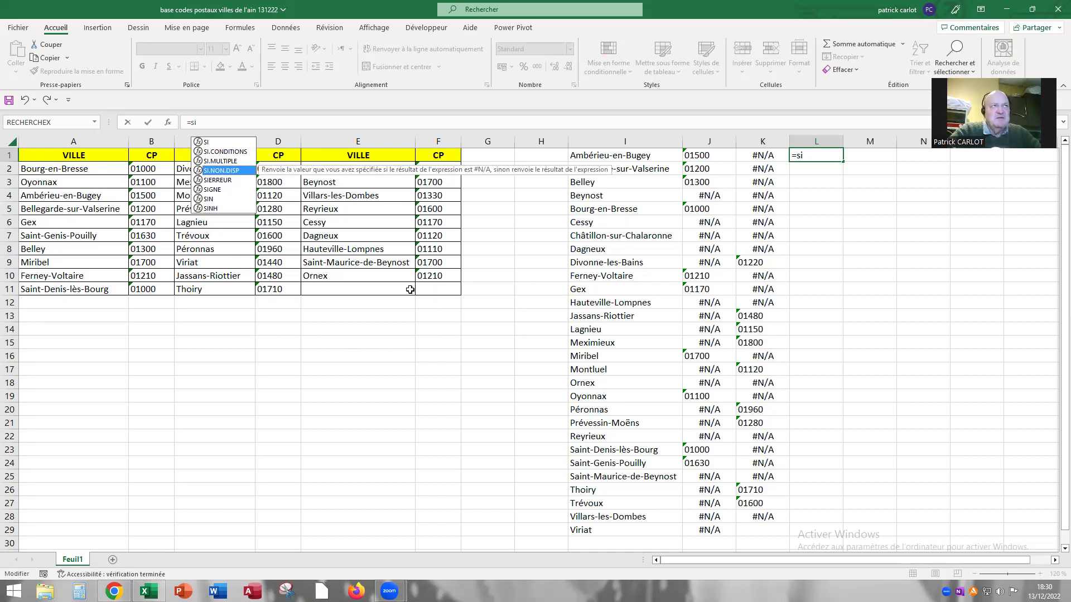
pyautogui.doubleClick(223, 171)
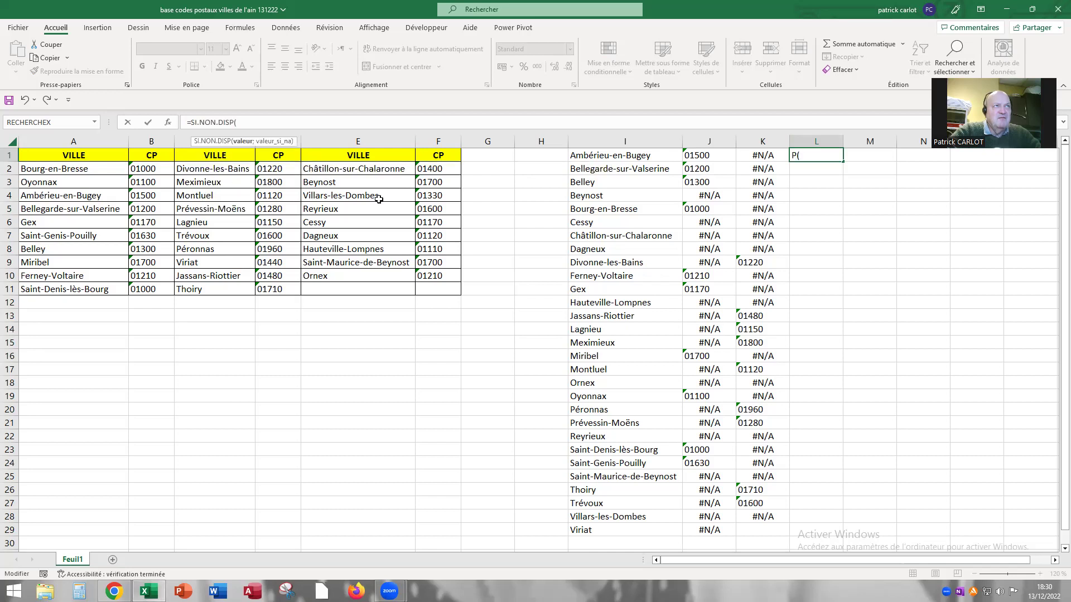
pyautogui.click(768, 154)
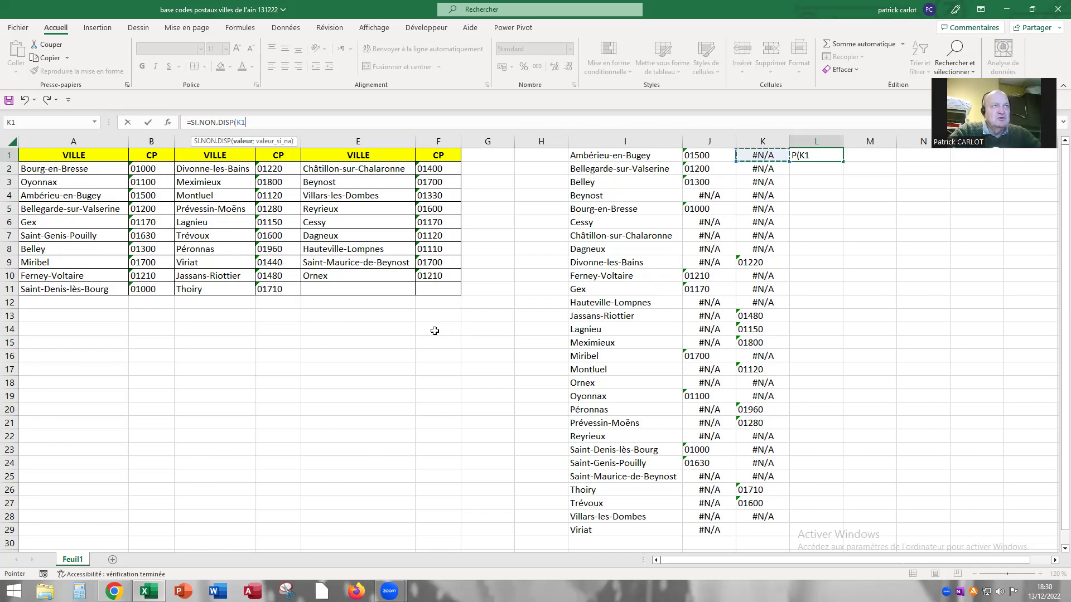
pyautogui.write(';')
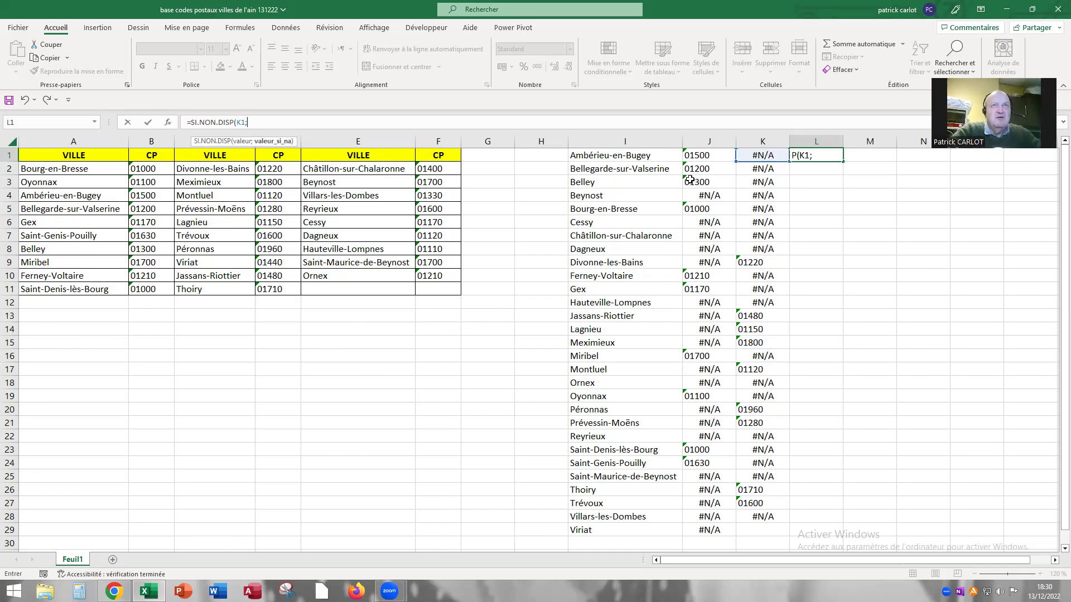
pyautogui.press('Left')
pyautogui.press('Left')
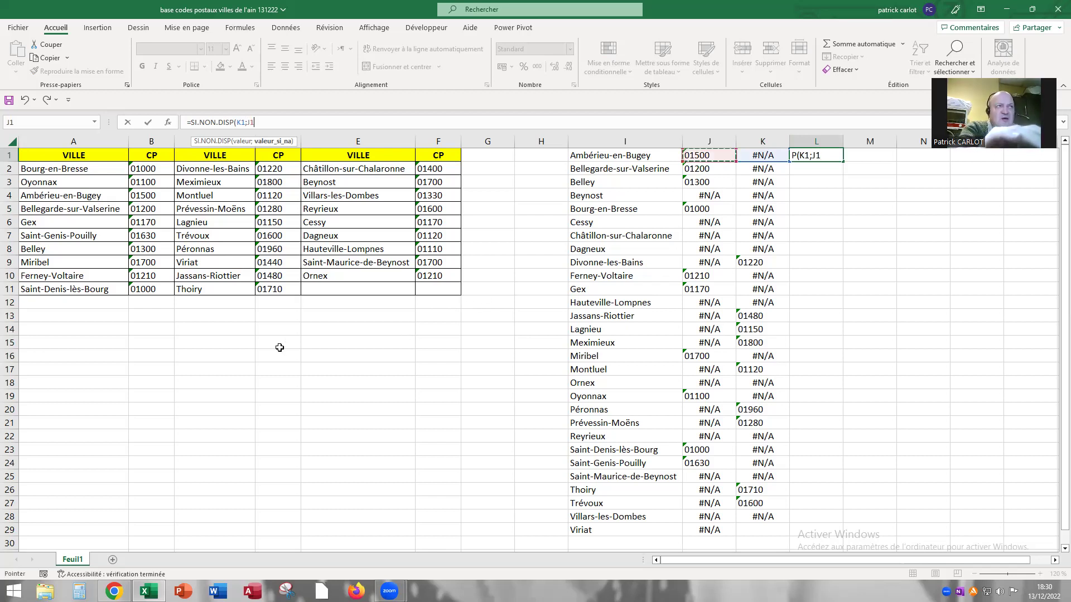
pyautogui.write(')')
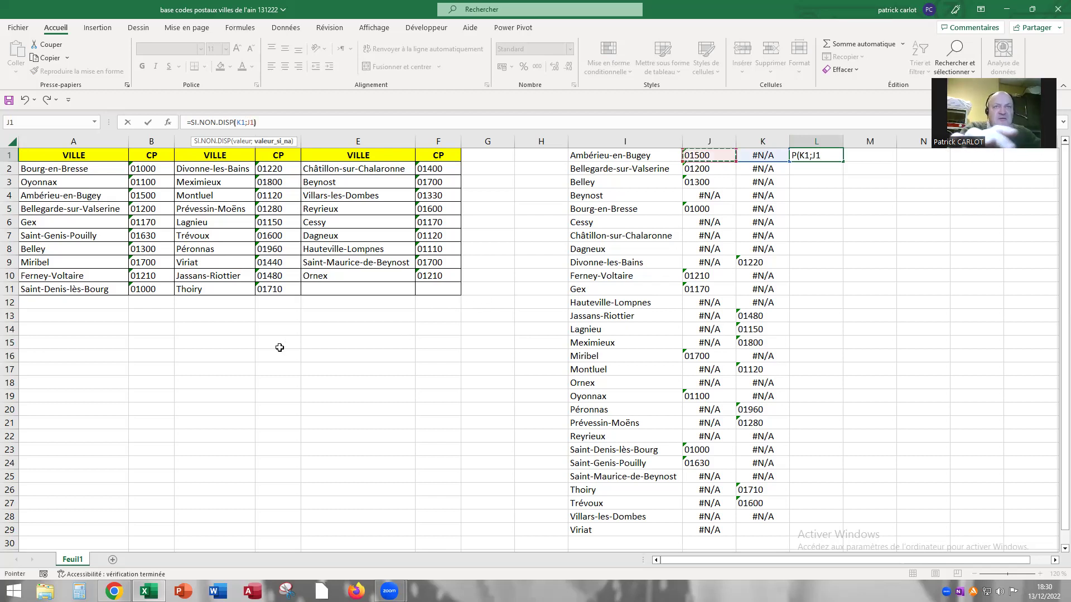
pyautogui.press('Return')
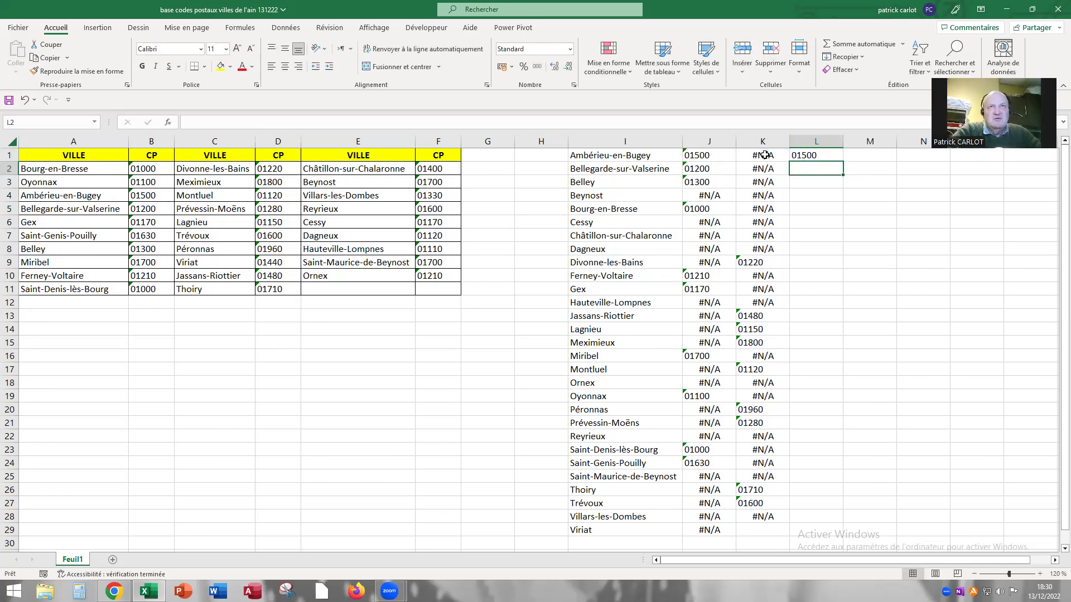
# - Fill L1's formula down to L29
pyautogui.click(809, 157)
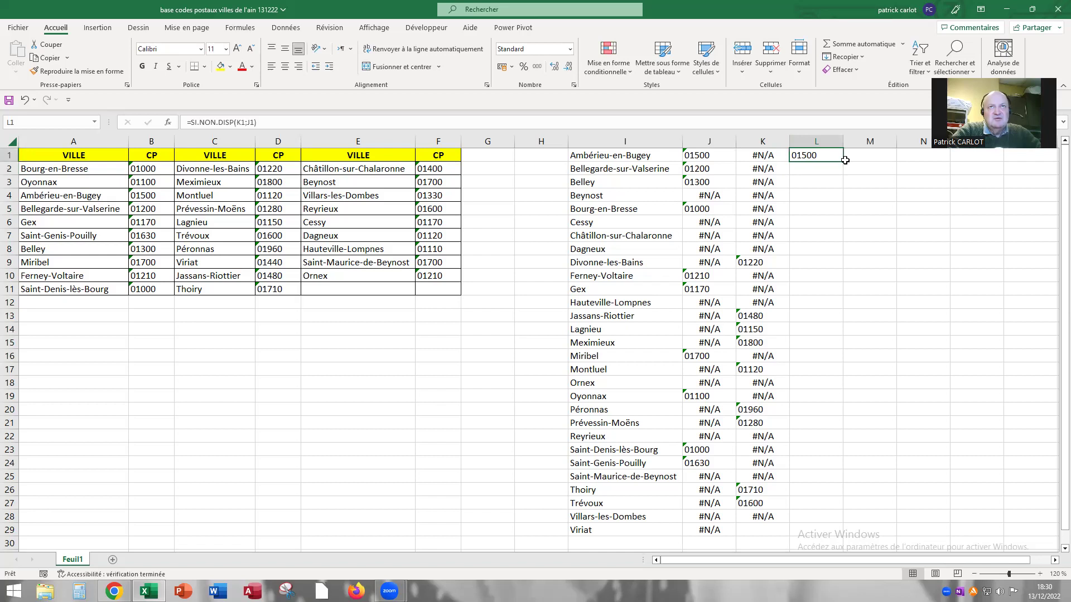
pyautogui.moveTo(842, 161); pyautogui.dragTo(838, 478)
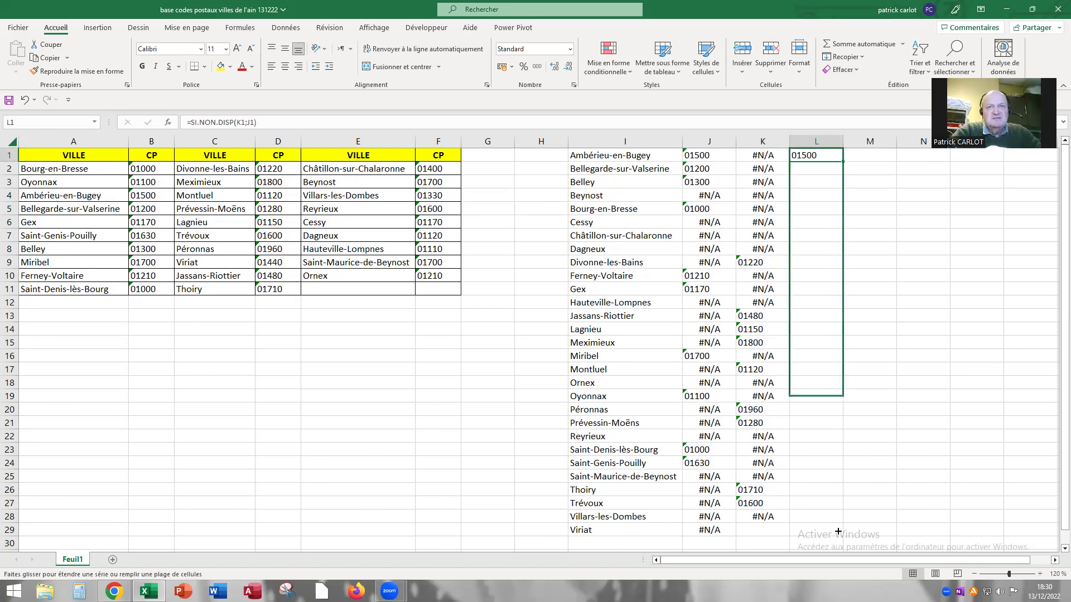
pyautogui.moveTo(837, 531); pyautogui.dragTo(866, 509)
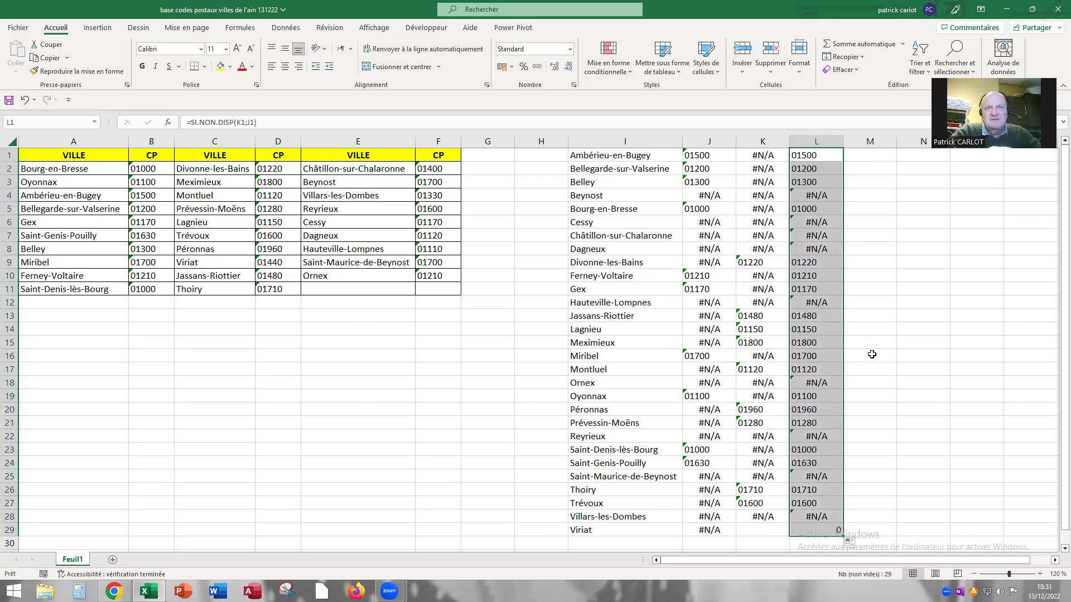
# - Turn column L's merged postcodes into plain values by pasting via column M
pyautogui.rightClick(806, 252)
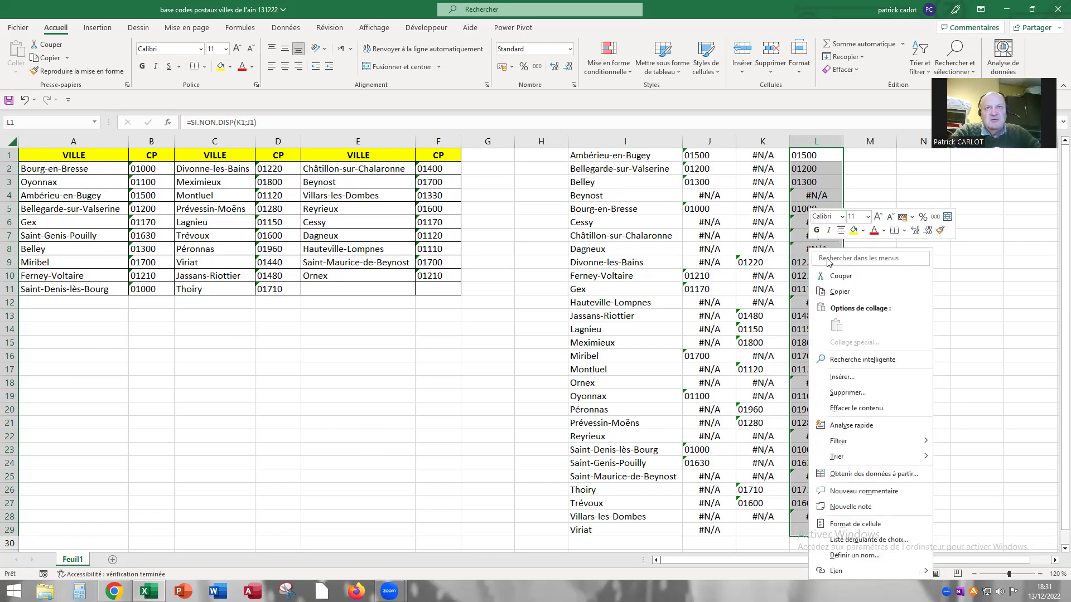
pyautogui.click(858, 158)
pyautogui.rightClick(859, 157)
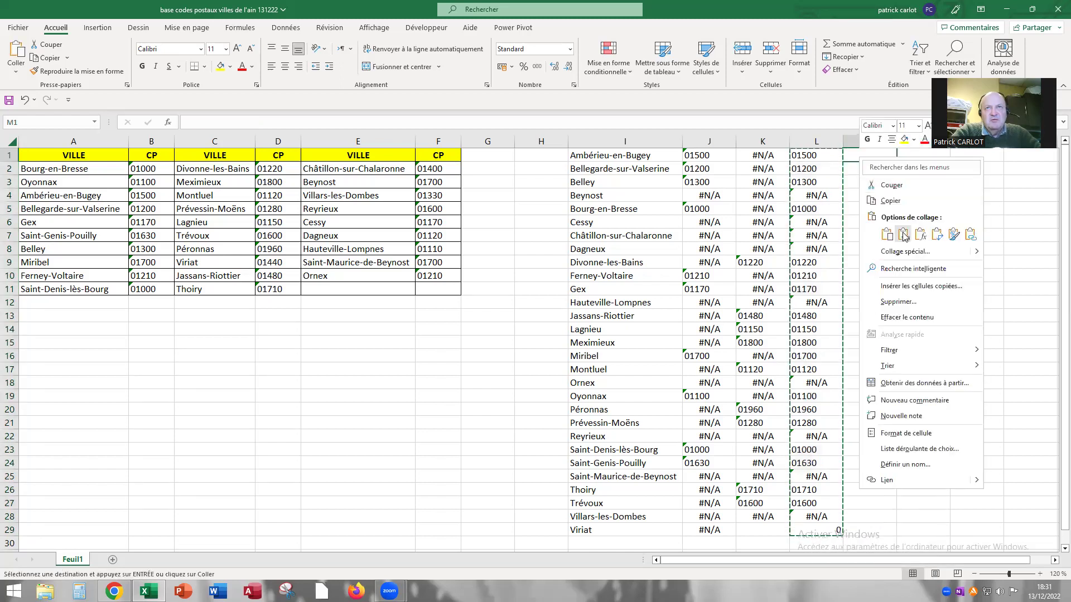
pyautogui.click(903, 235)
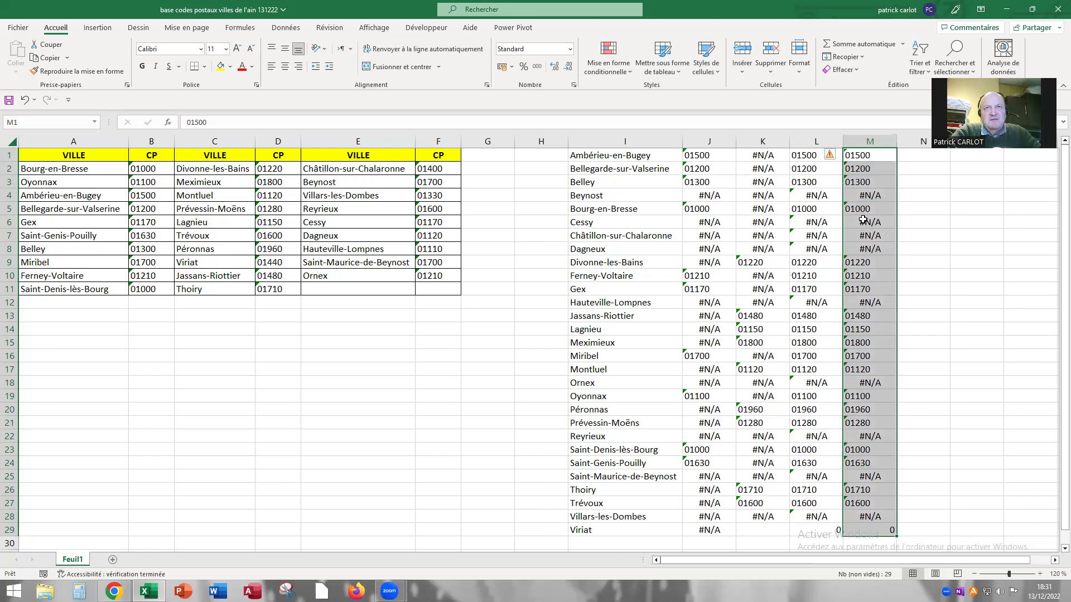
pyautogui.rightClick(863, 224)
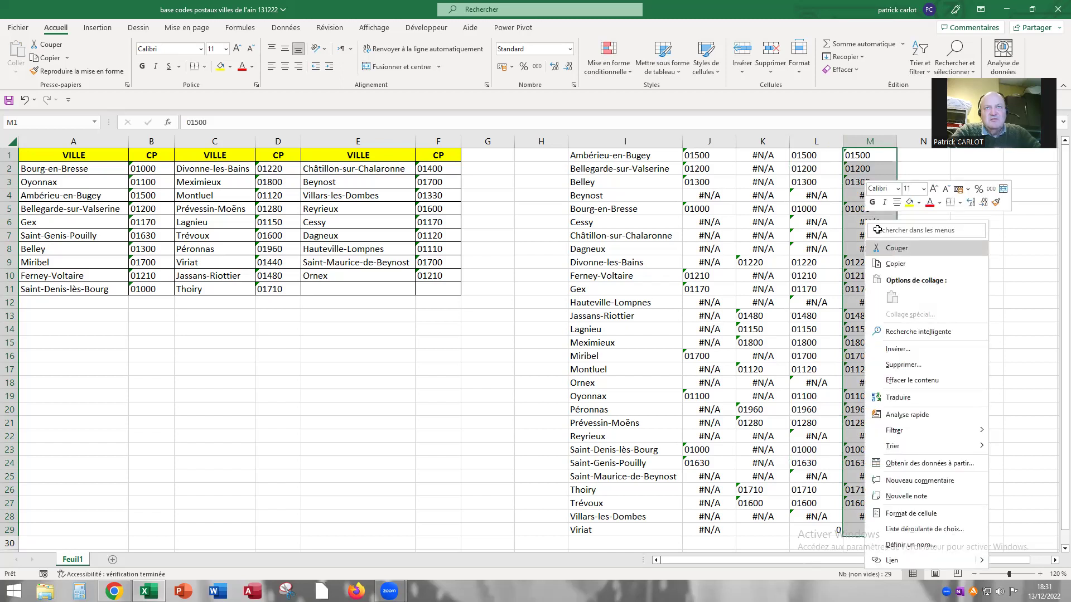
pyautogui.click(888, 250)
pyautogui.click(803, 155)
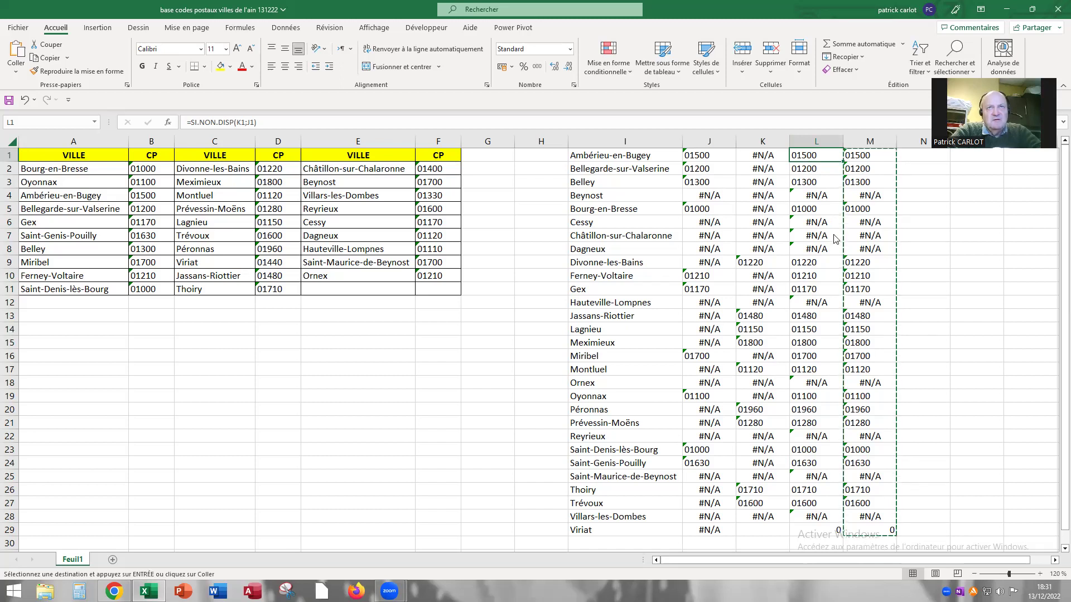
pyautogui.rightClick(817, 157)
pyautogui.click(882, 201)
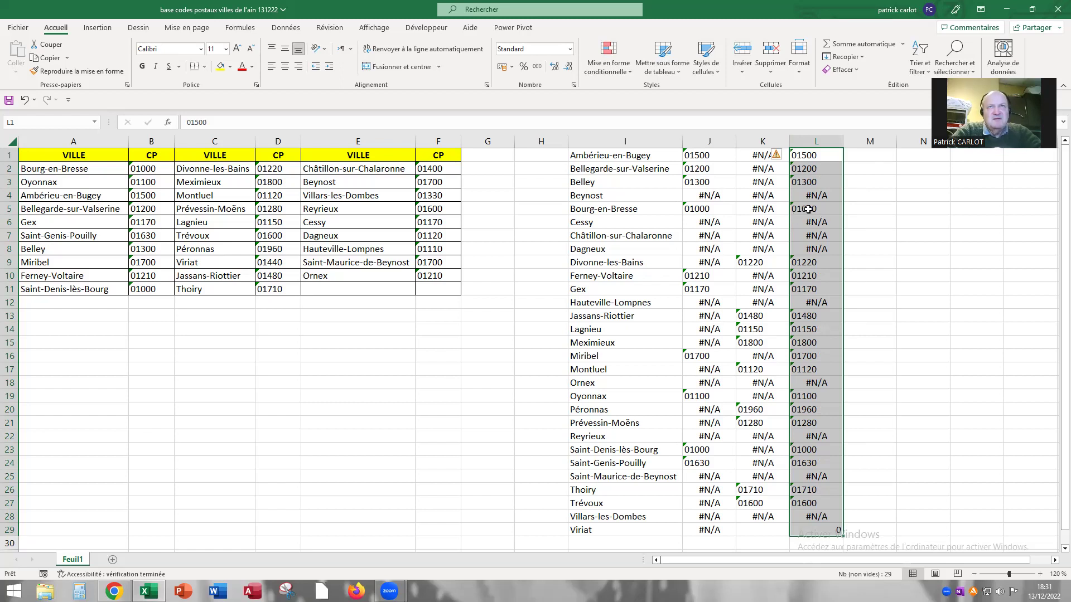
# - Move the merged postcodes from column L into column J at J1
pyautogui.rightClick(812, 209)
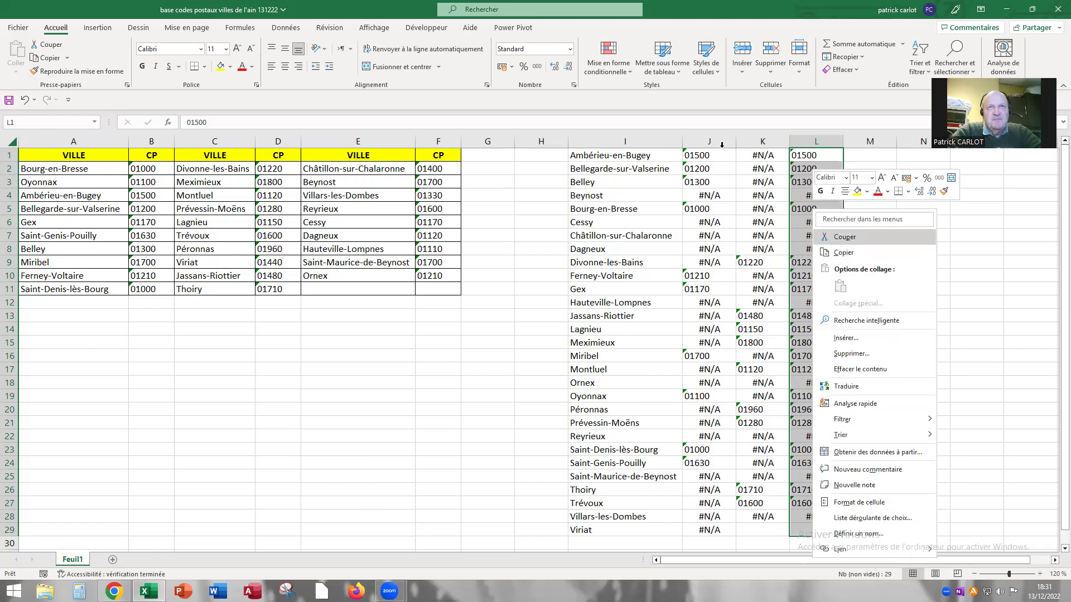
pyautogui.hotkey('ctrl', 'c')
pyautogui.click(703, 156)
pyautogui.rightClick(704, 161)
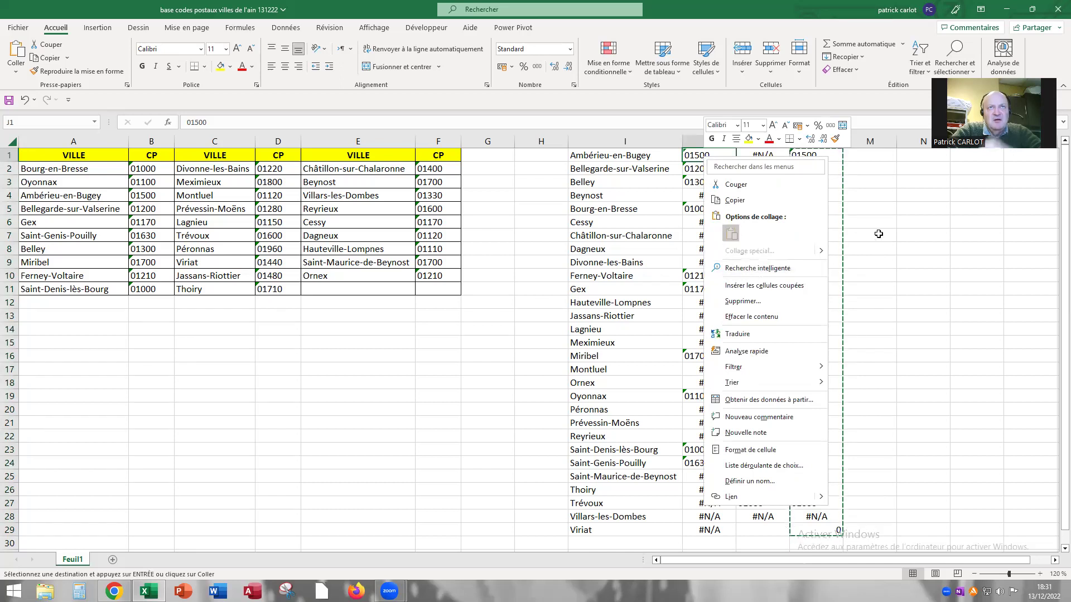
pyautogui.click(731, 234)
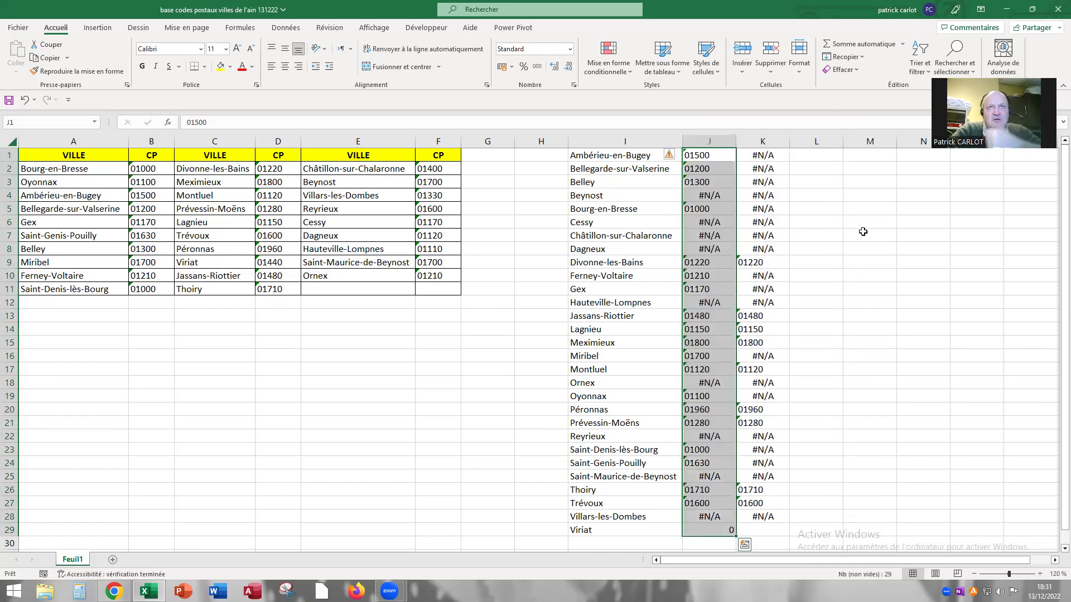
# - Delete helper column K
pyautogui.click(761, 143)
pyautogui.rightClick(761, 143)
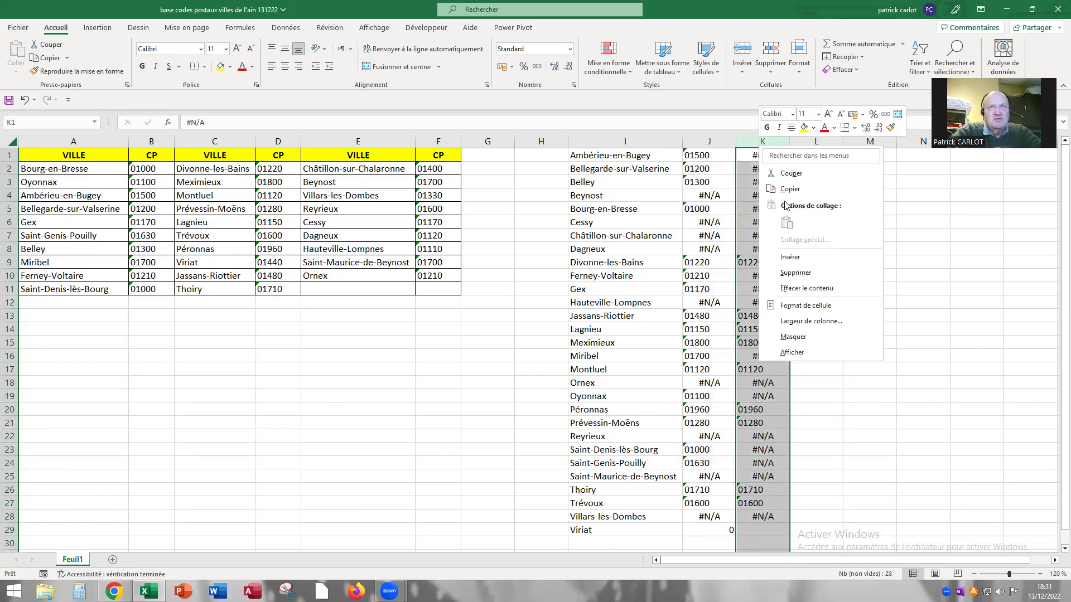
pyautogui.click(796, 273)
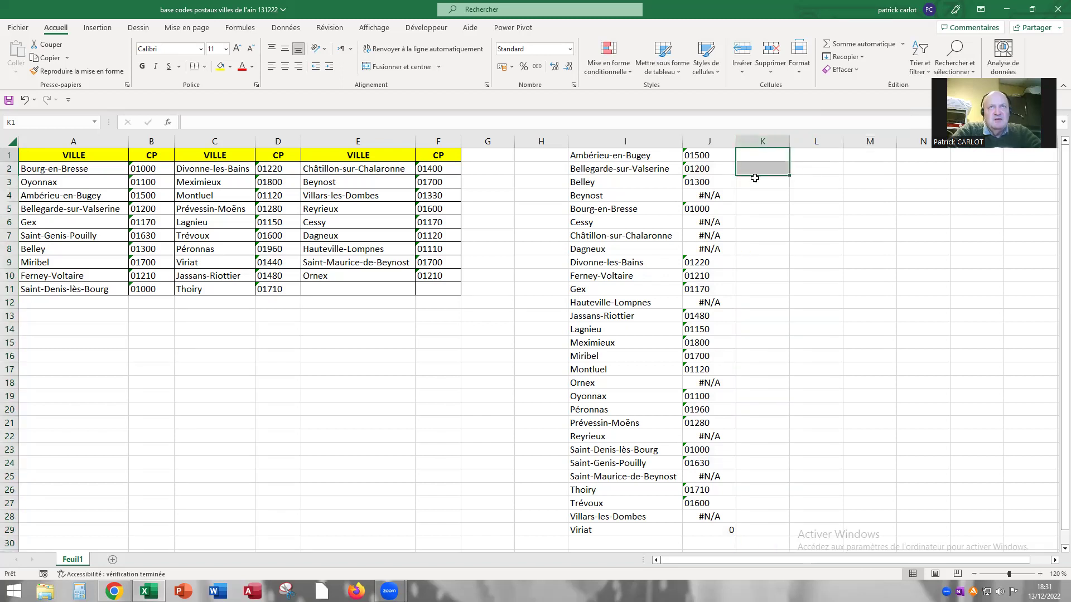
# - Begin RECHERCHEV in K1 with I1 as lookup value and the E2:F10 table as range
pyautogui.click(184, 122)
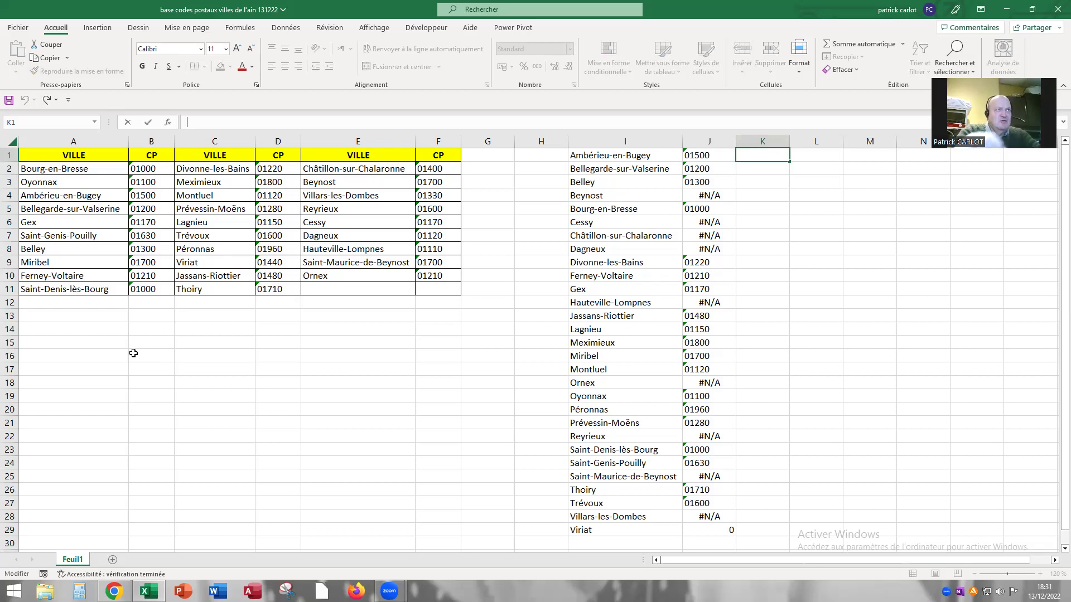
pyautogui.write('=re')
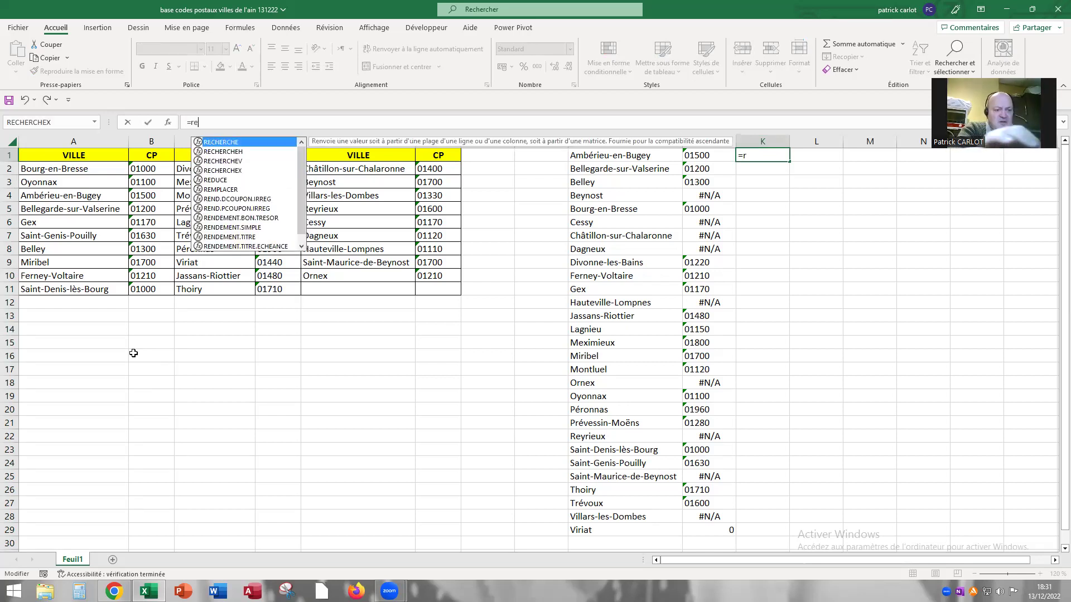
pyautogui.write('ch')
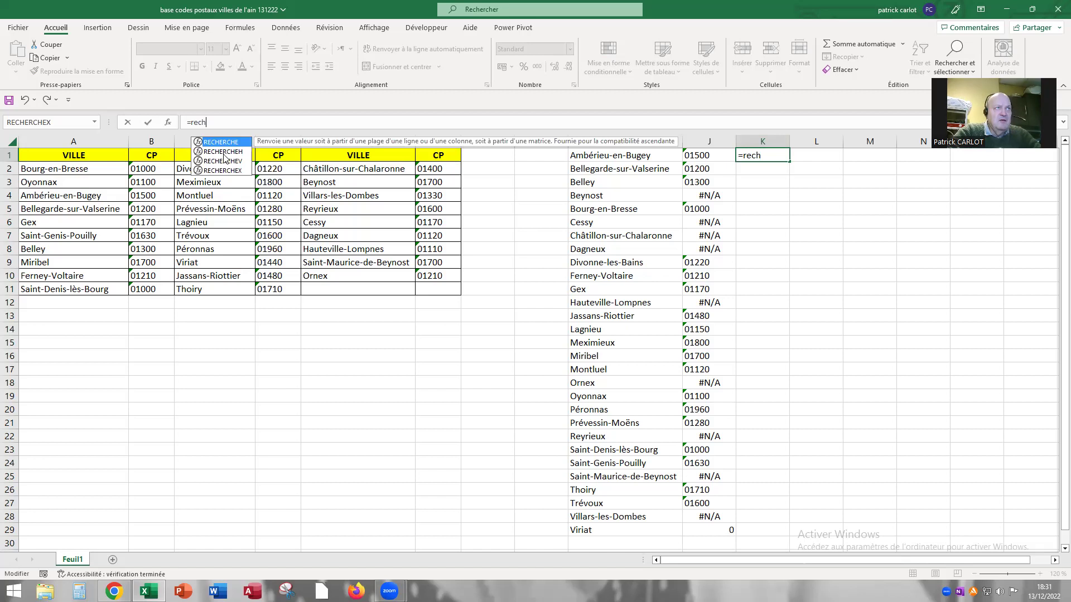
pyautogui.doubleClick(222, 162)
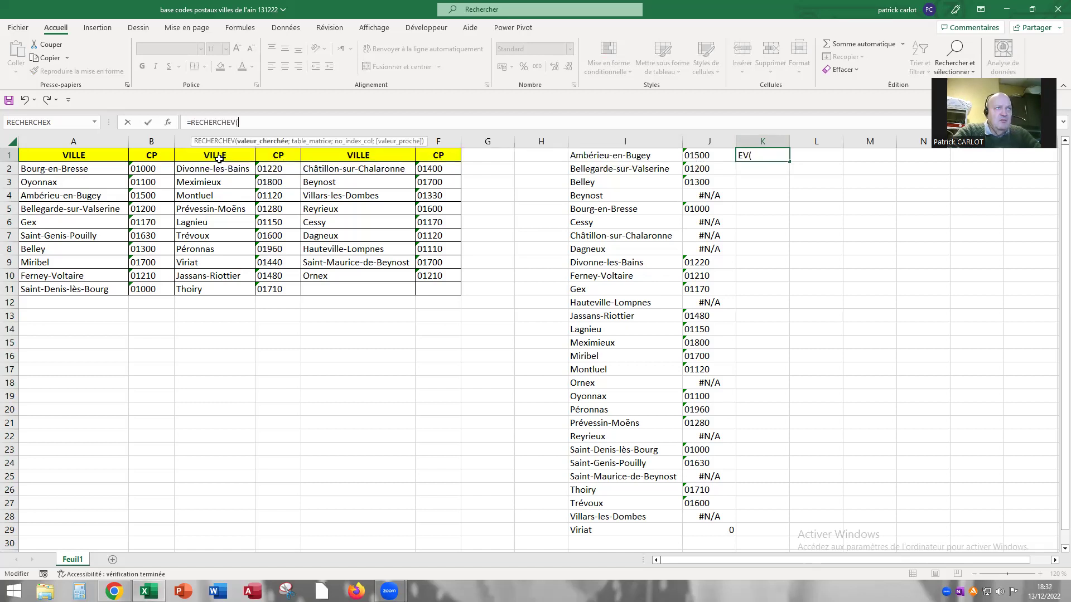
pyautogui.click(617, 157)
pyautogui.write(';')
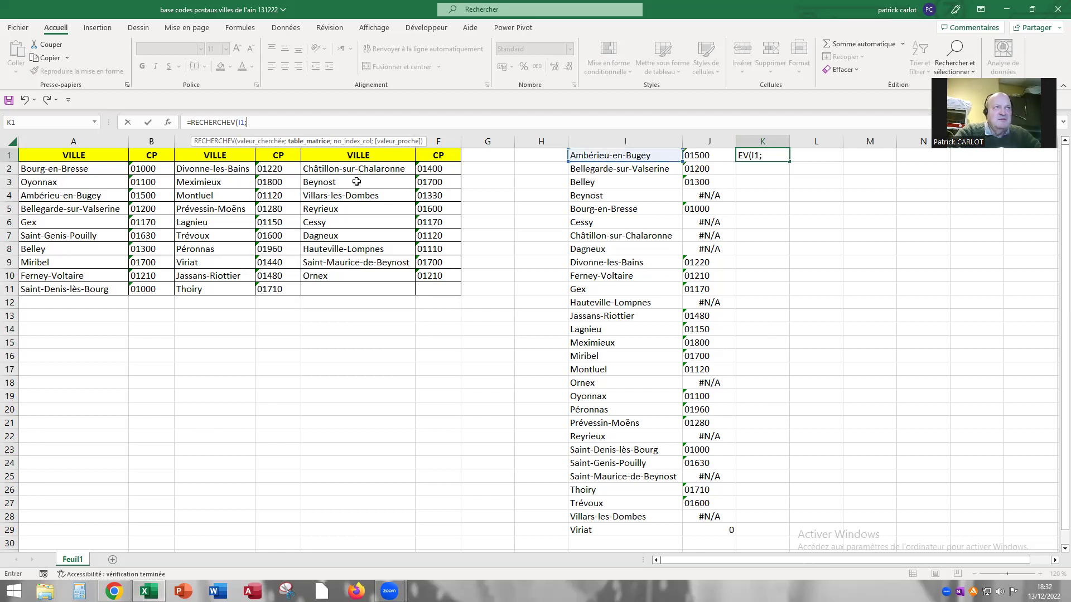
pyautogui.moveTo(357, 168); pyautogui.dragTo(422, 279)
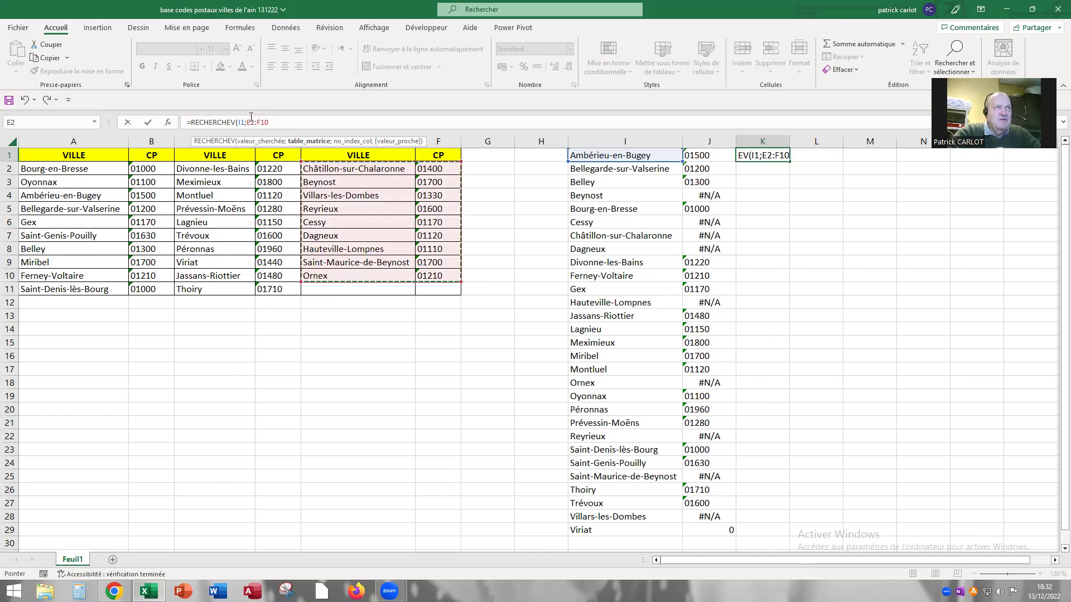
# - Make the range $E$2:$F$10, return column 2 with FAUX, commit, and reselect K1
pyautogui.click(273, 125)
pyautogui.press('F4')
pyautogui.click(289, 121)
pyautogui.press('F4')
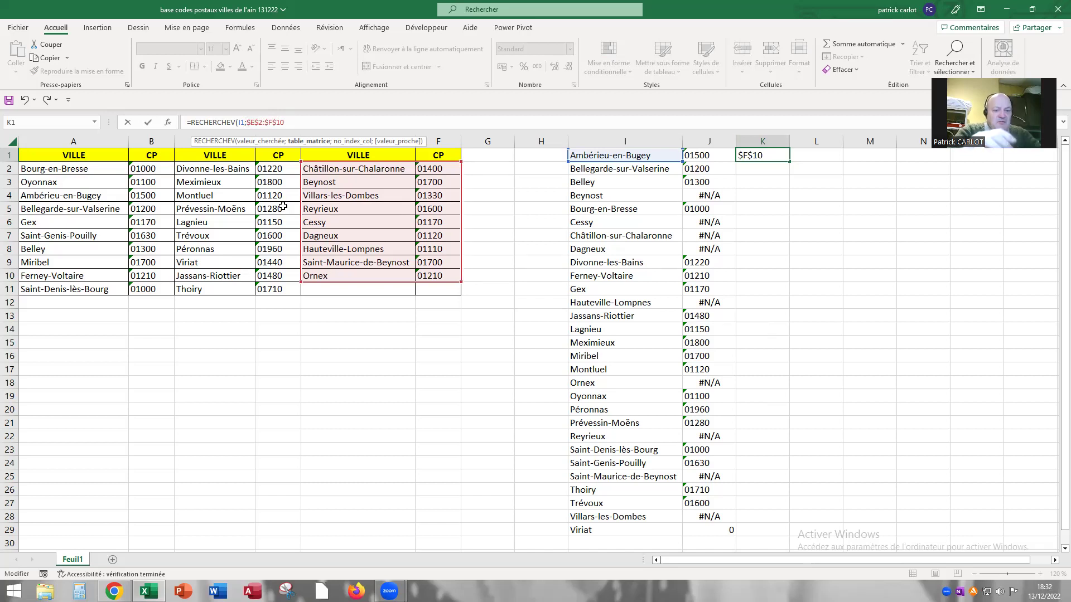
pyautogui.write(';')
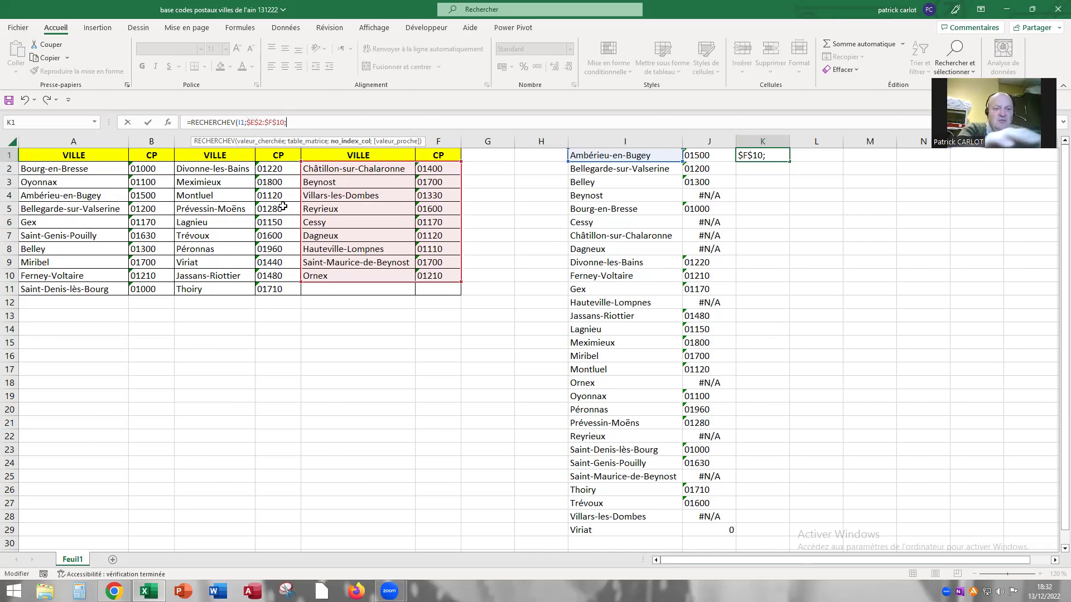
pyautogui.write('2;')
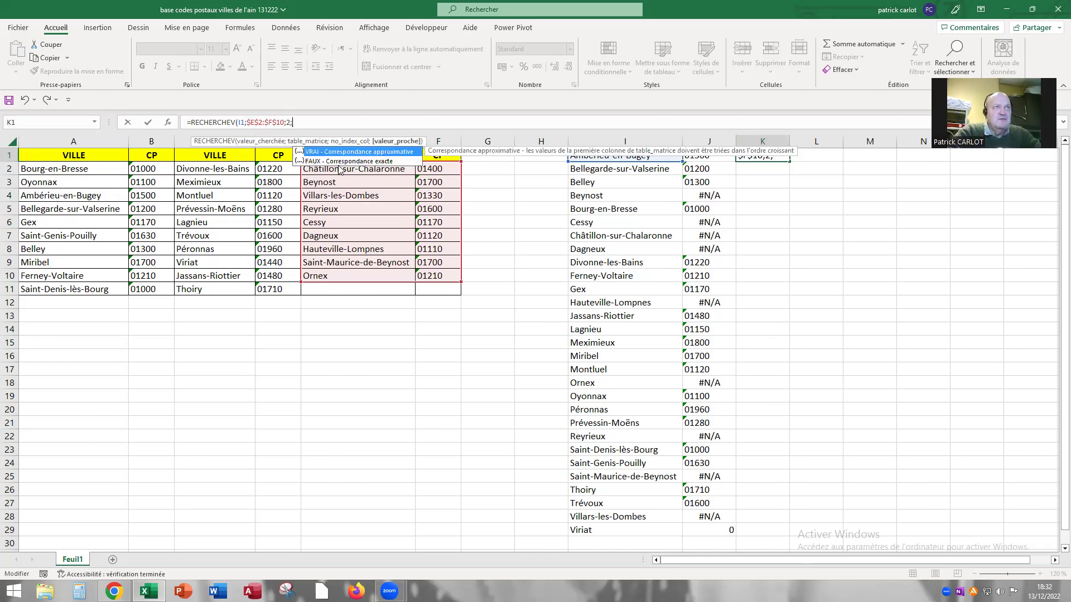
pyautogui.doubleClick(338, 161)
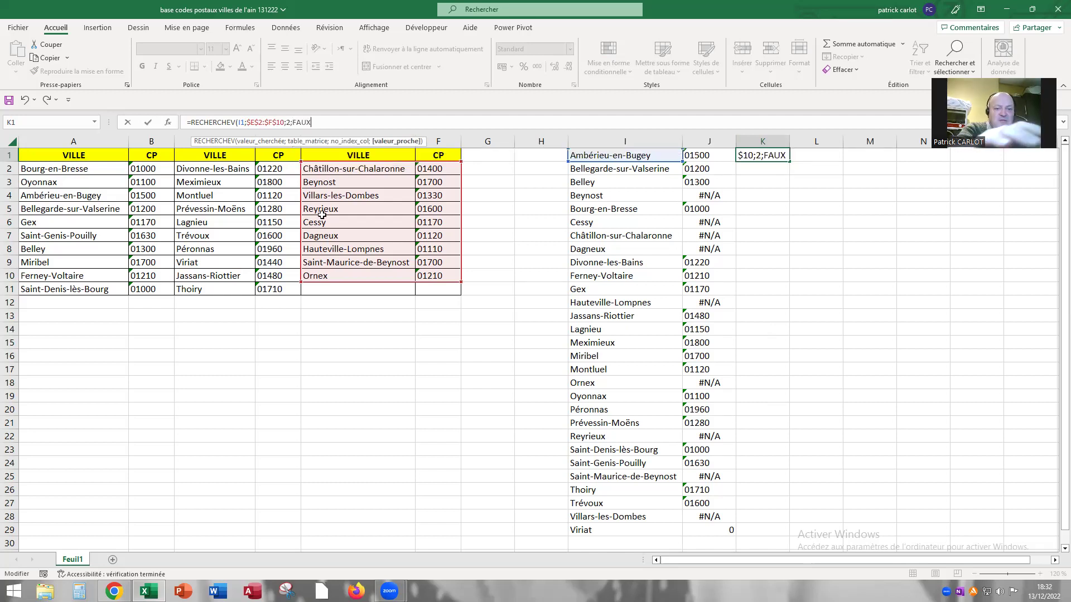
pyautogui.press('Return')
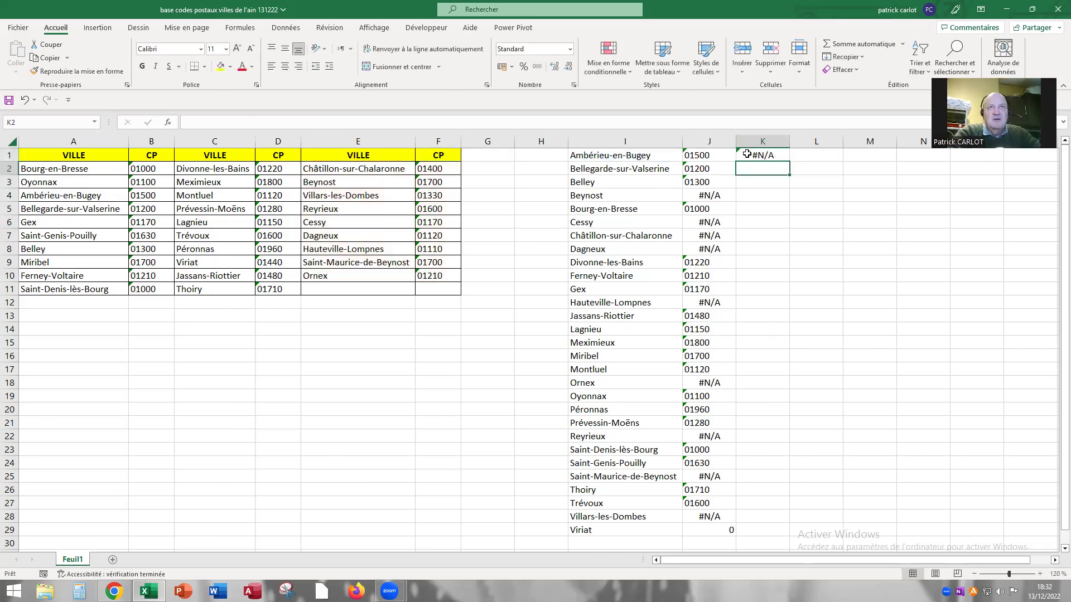
pyautogui.press('Up')
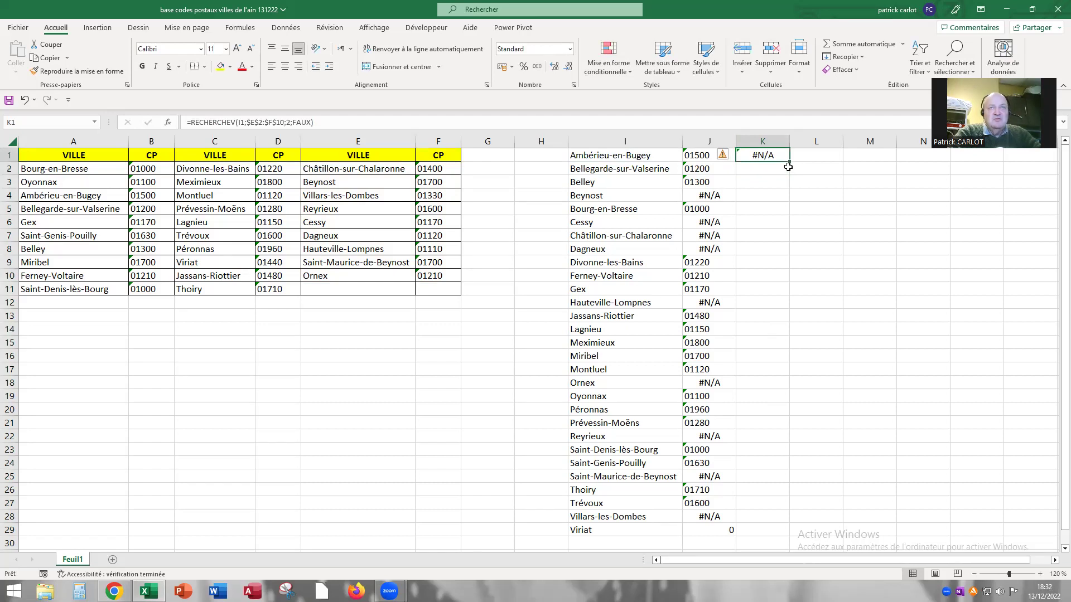
# - Fill K1's third-table lookup down to K29, then select Viriat's cell J29
pyautogui.moveTo(789, 161)
pyautogui.mouseDown()
pyautogui.moveTo(785, 533)
pyautogui.moveTo(784, 522)
pyautogui.mouseUp()
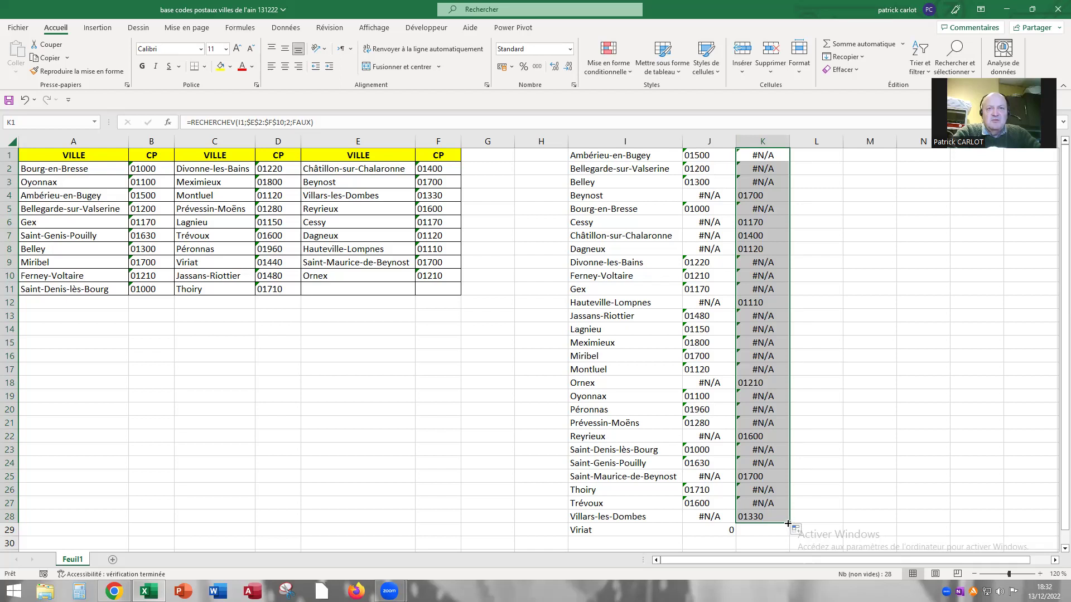
pyautogui.moveTo(787, 523); pyautogui.dragTo(787, 534)
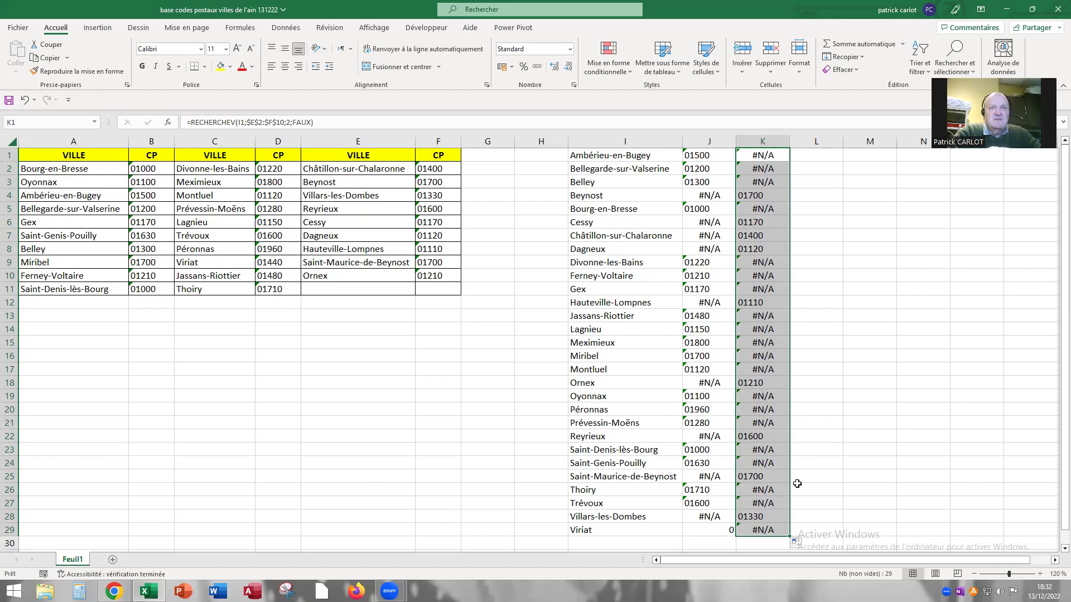
pyautogui.click(718, 530)
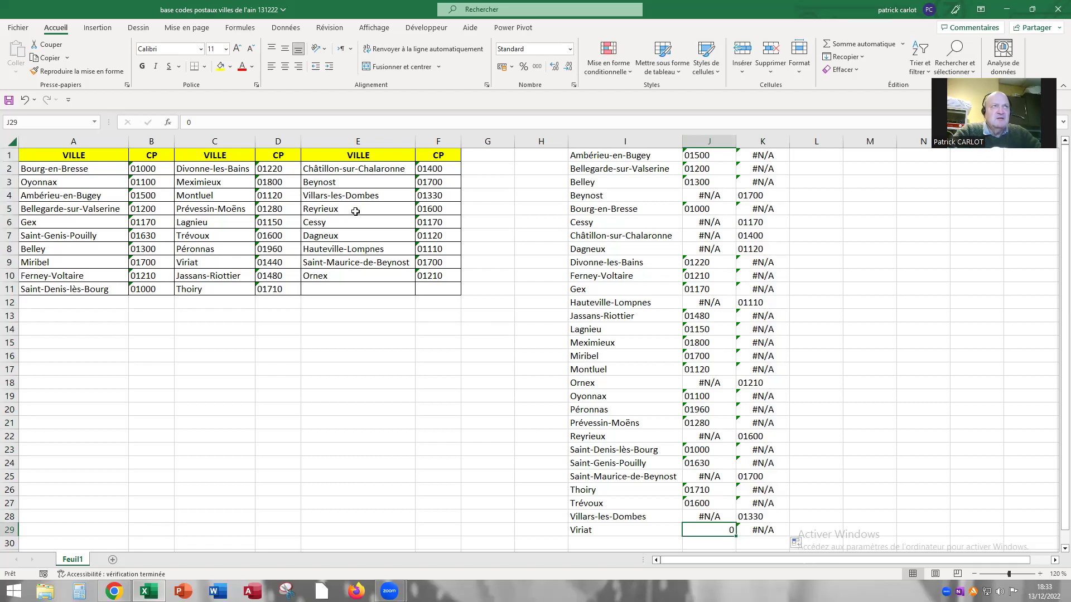
# - Enter 01440 in J29 as text with a leading apostrophe to keep the zero
pyautogui.write('01')
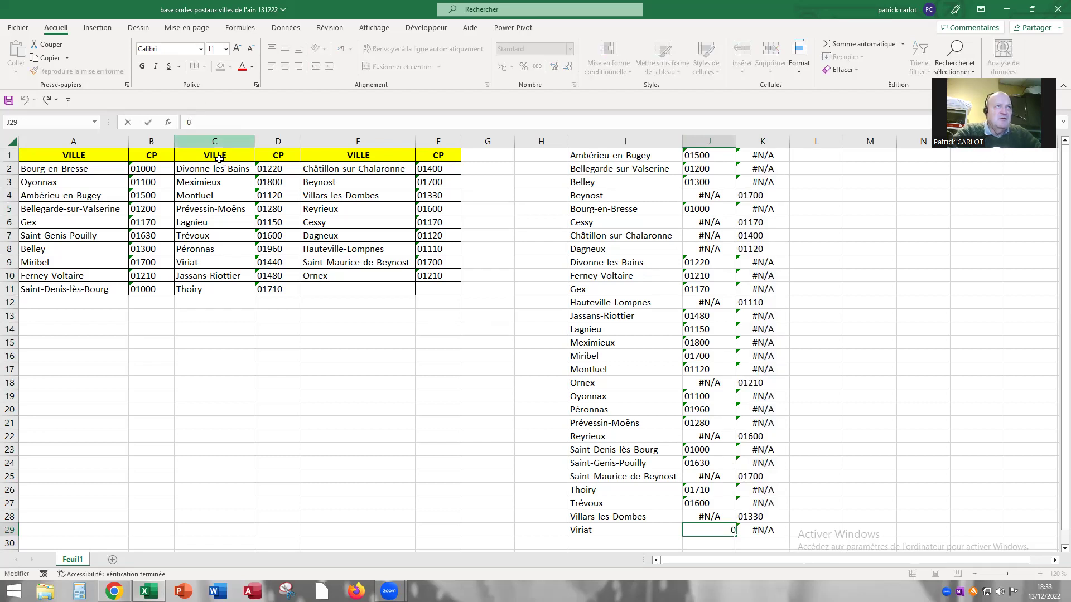
pyautogui.write('440')
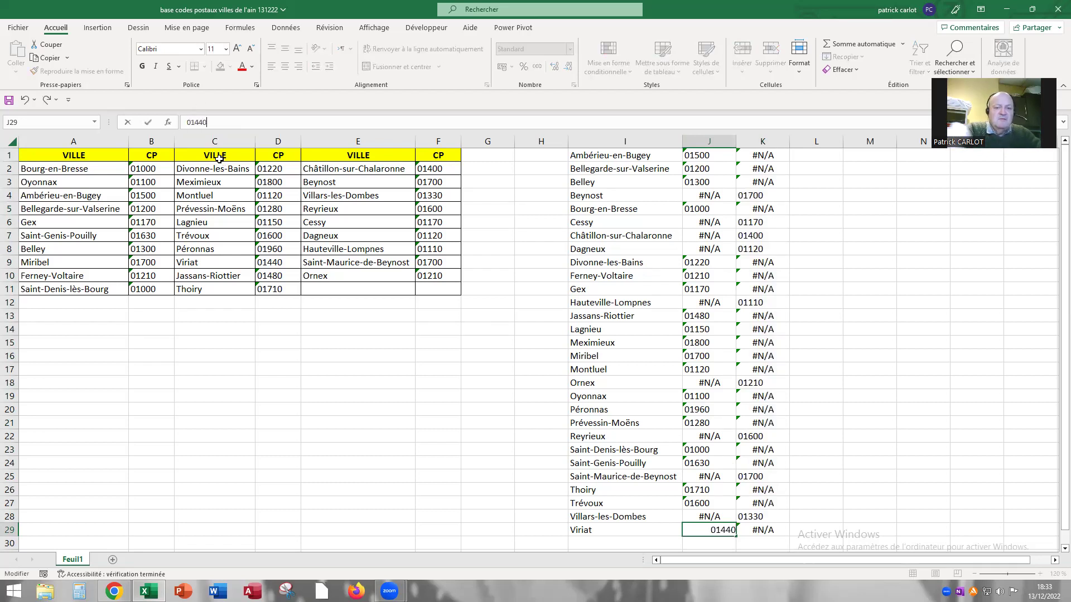
pyautogui.press('Return')
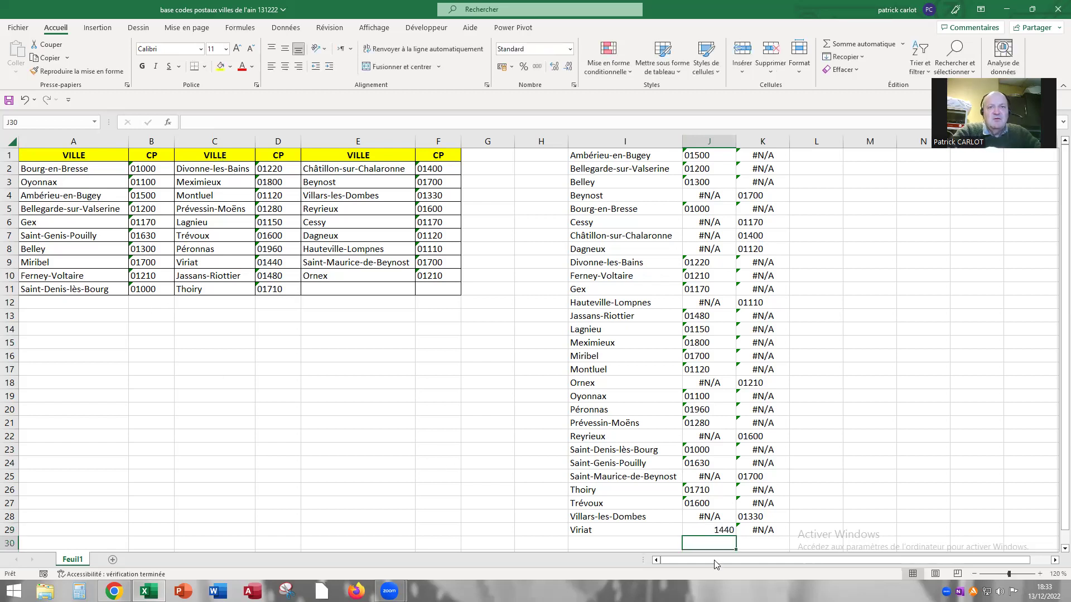
pyautogui.press('Up')
pyautogui.click(189, 121)
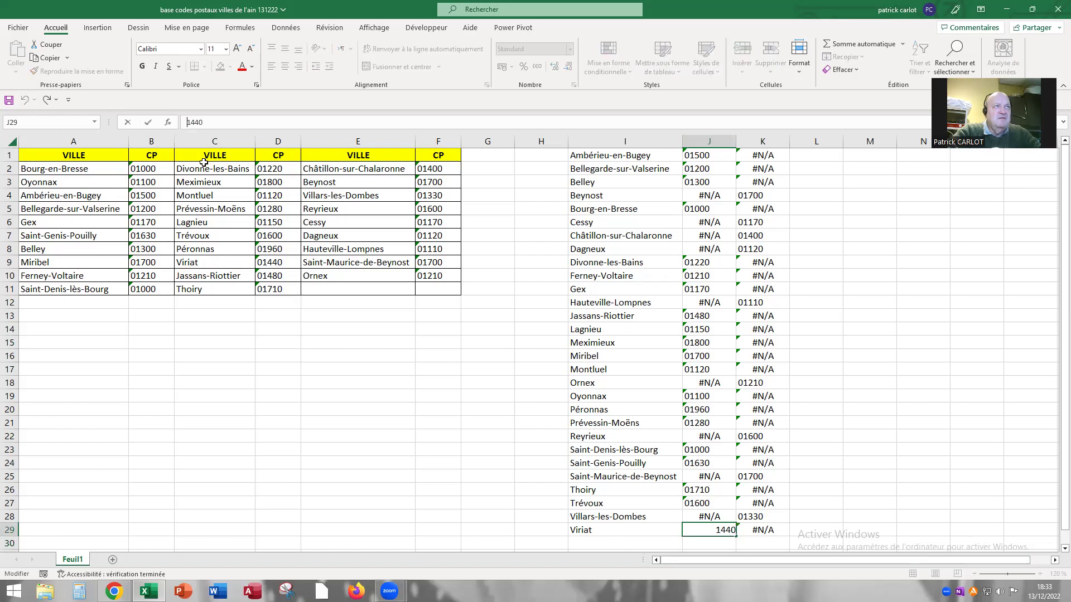
pyautogui.write("'")
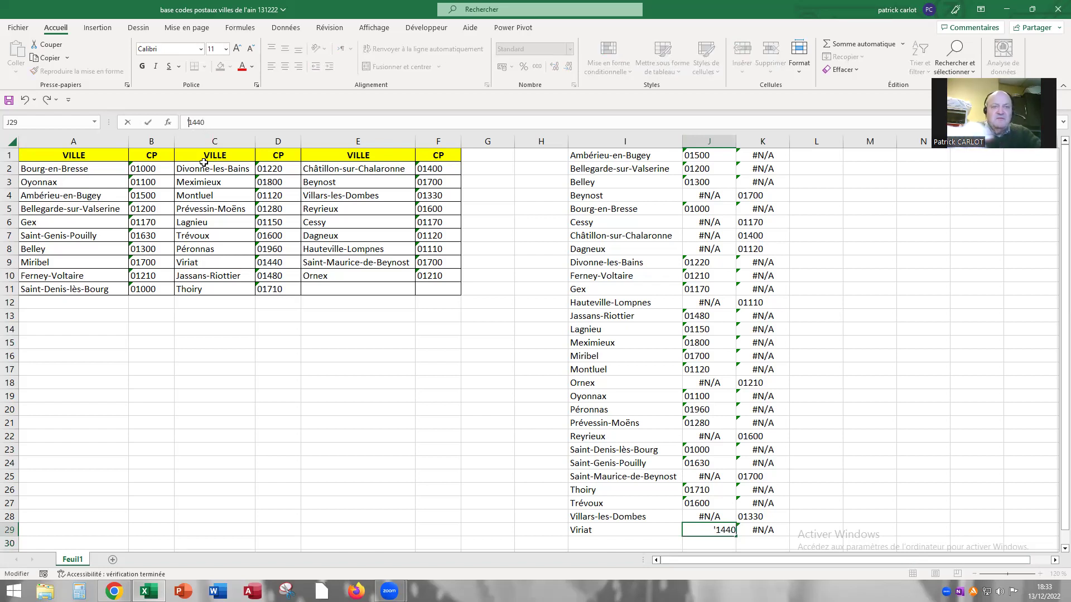
pyautogui.write('0')
pyautogui.press('Return')
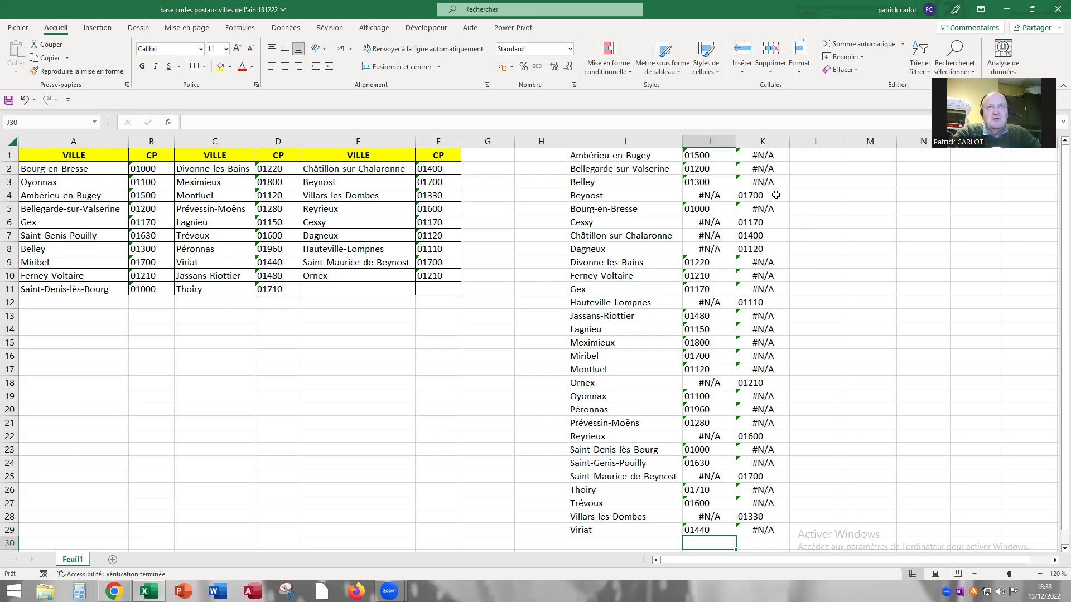
# - Copy the lookup results in K1:K29 and paste them as values into L1
pyautogui.click(762, 181)
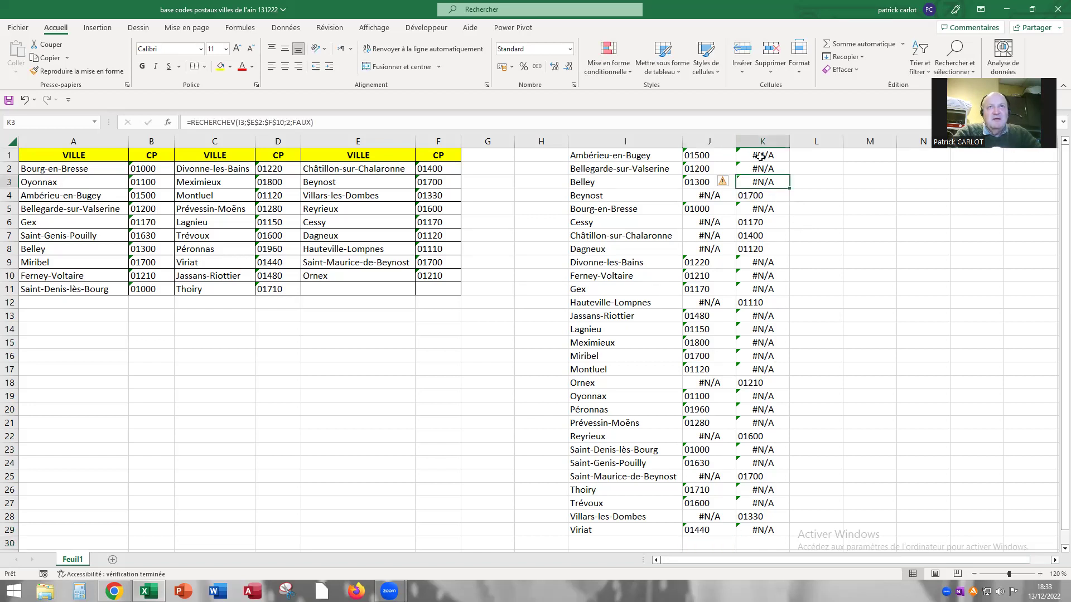
pyautogui.moveTo(761, 159); pyautogui.dragTo(770, 527)
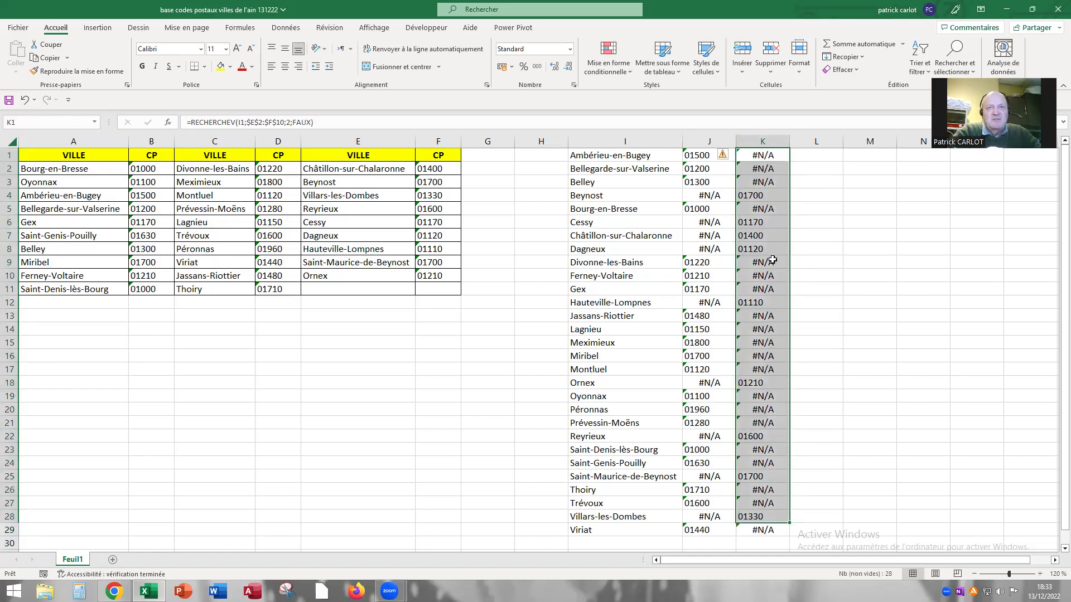
pyautogui.click(837, 289)
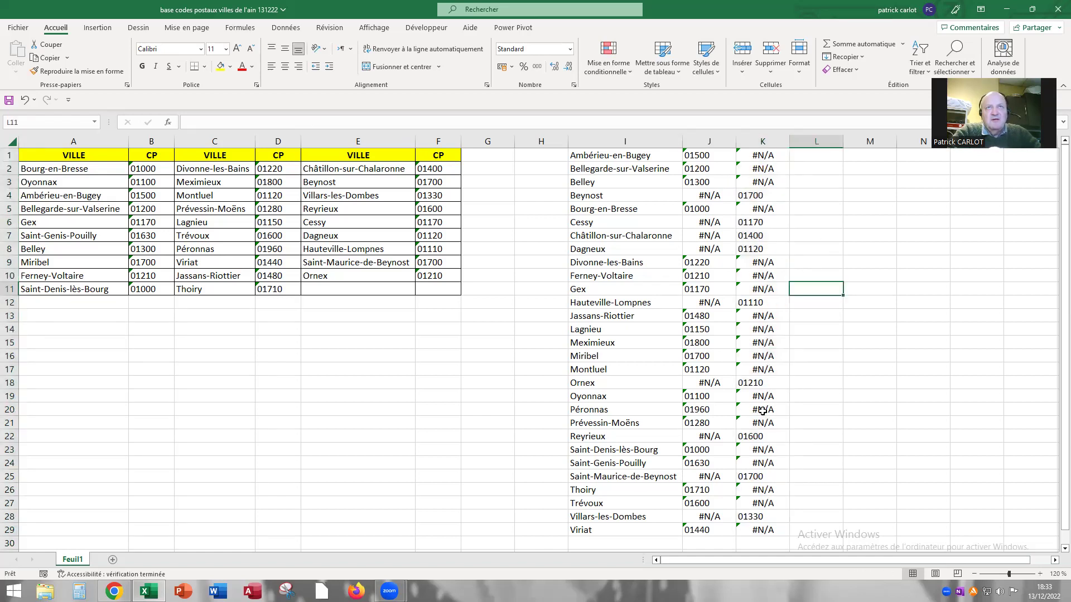
pyautogui.moveTo(763, 156); pyautogui.dragTo(768, 528)
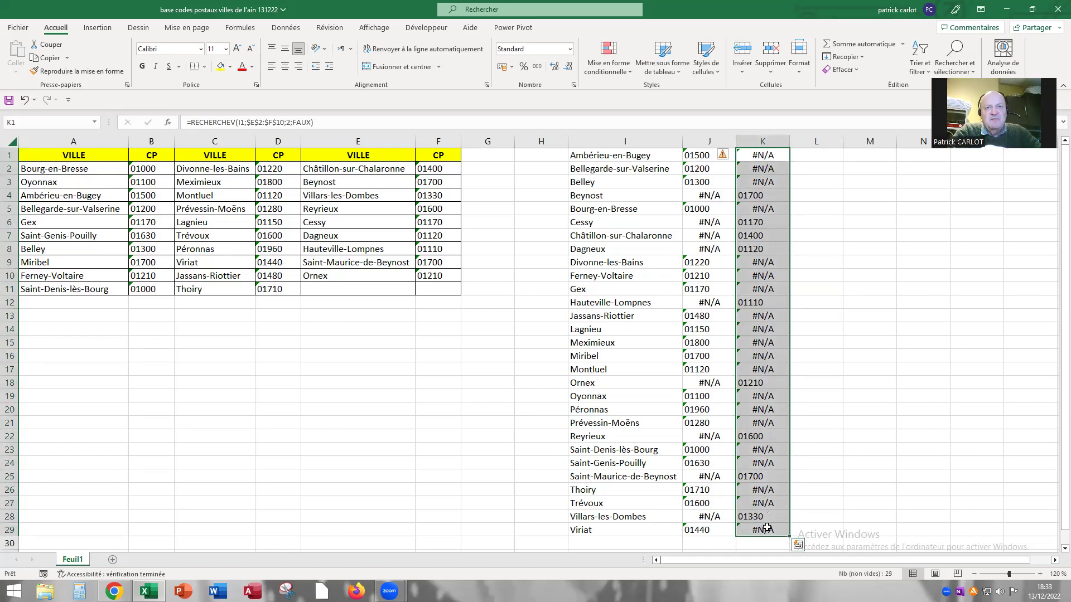
pyautogui.rightClick(761, 231)
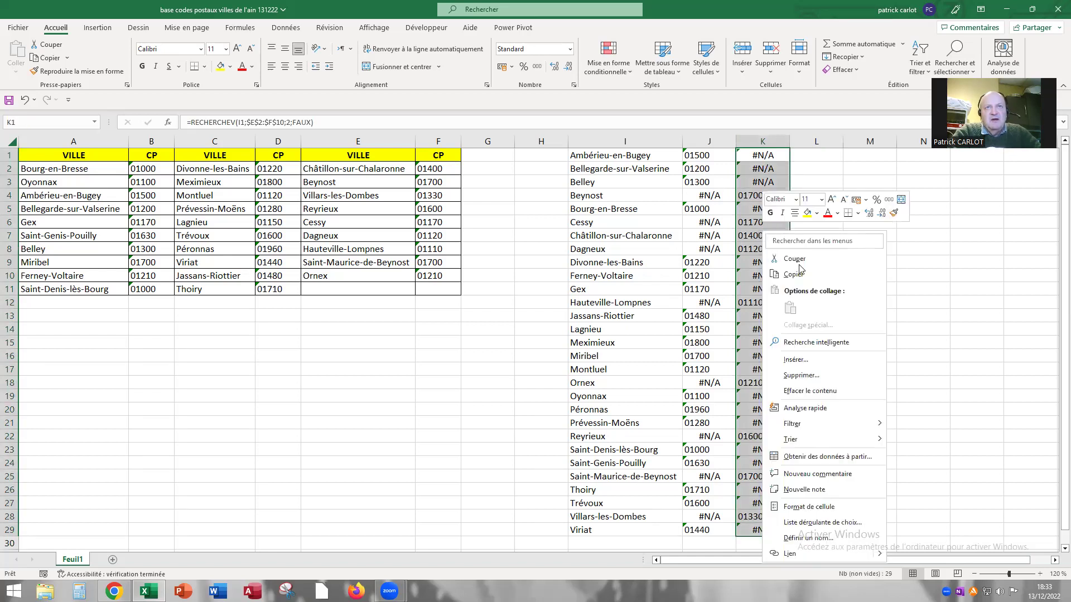
pyautogui.hotkey('ctrl', 'c')
pyautogui.click(808, 157)
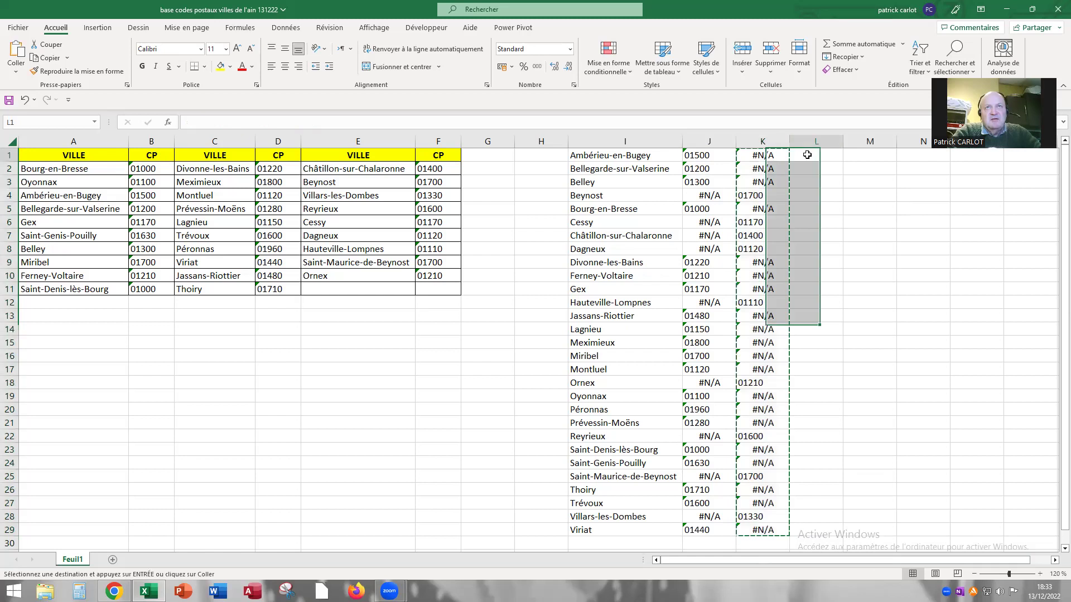
pyautogui.rightClick(808, 157)
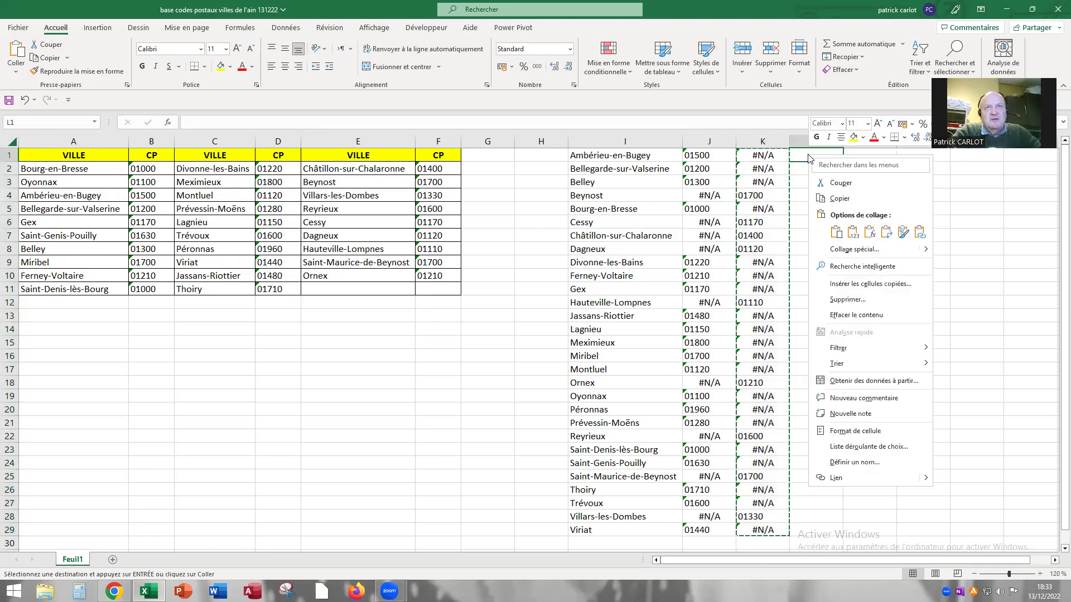
pyautogui.click(852, 232)
pyautogui.press('Escape')
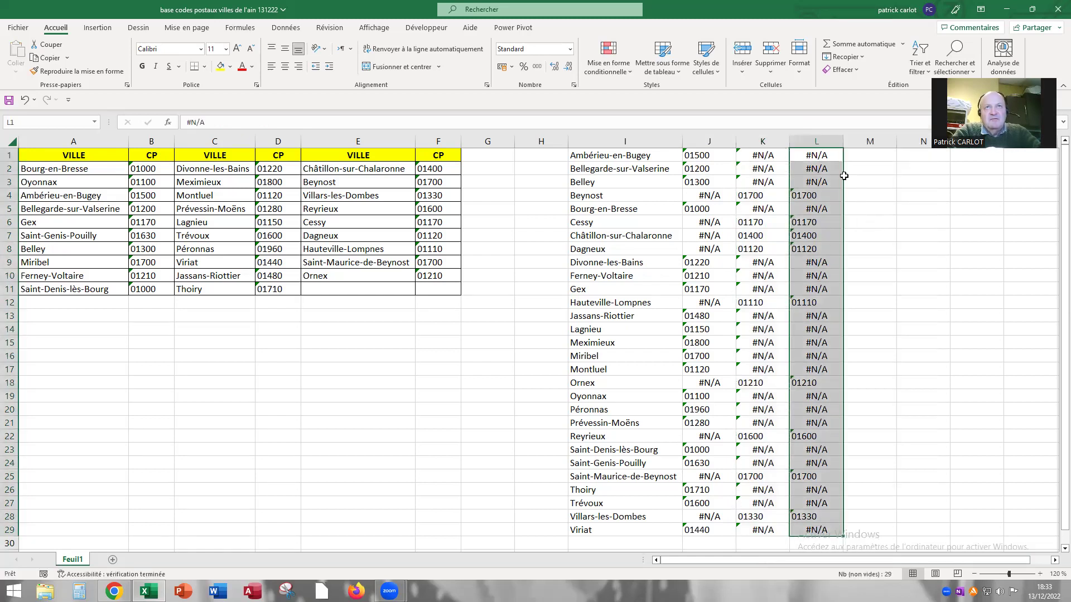
# - Move the pasted values from L1:L29 back into column K starting at K1
pyautogui.rightClick(809, 185)
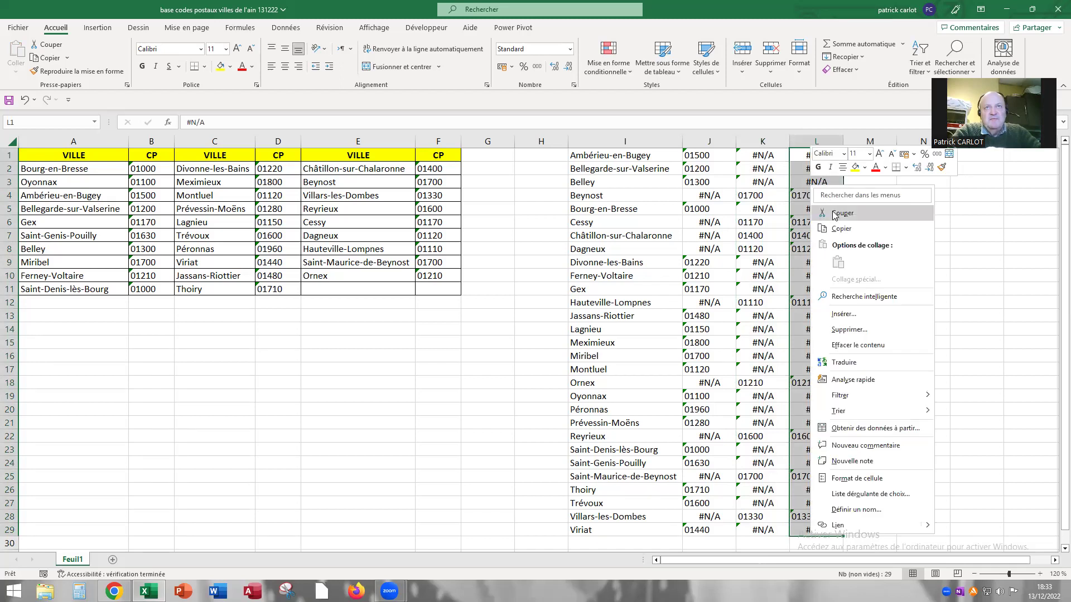
pyautogui.hotkey('ctrl', 'x')
pyautogui.click(757, 156)
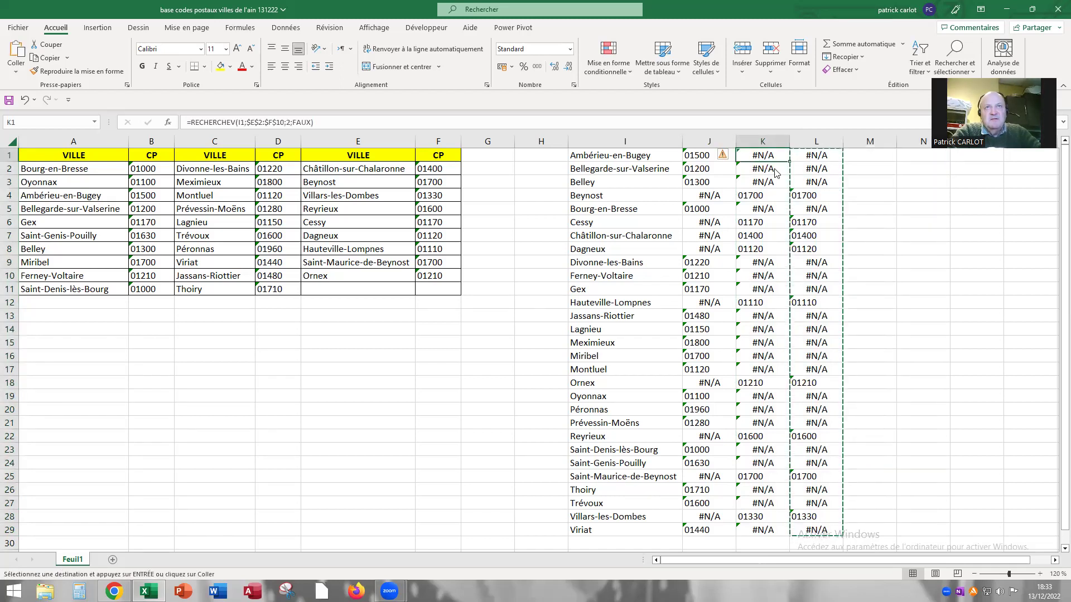
pyautogui.rightClick(758, 158)
pyautogui.click(784, 236)
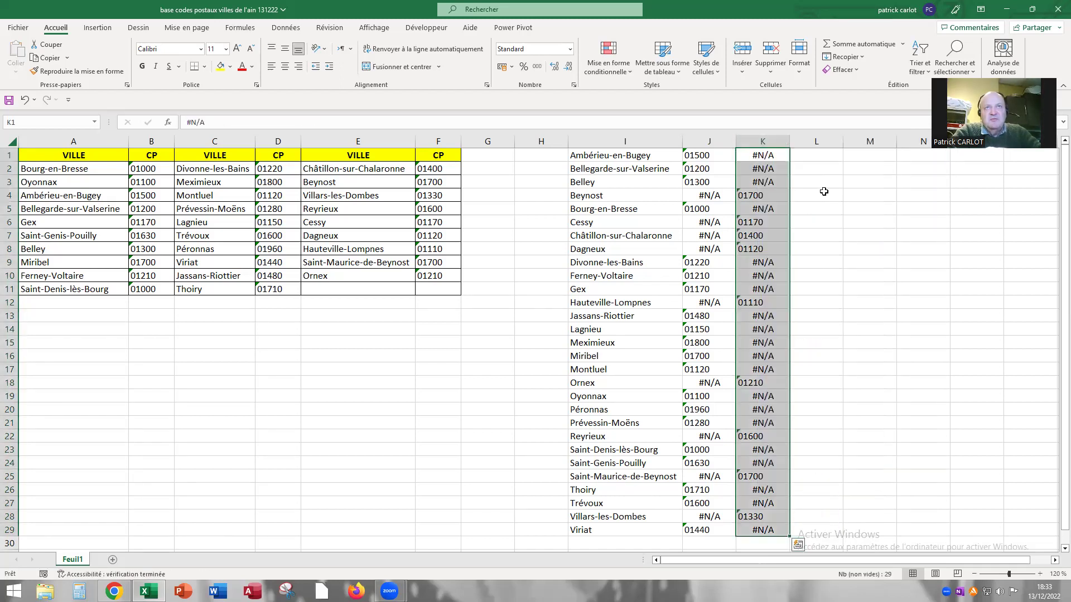
pyautogui.press('Right')
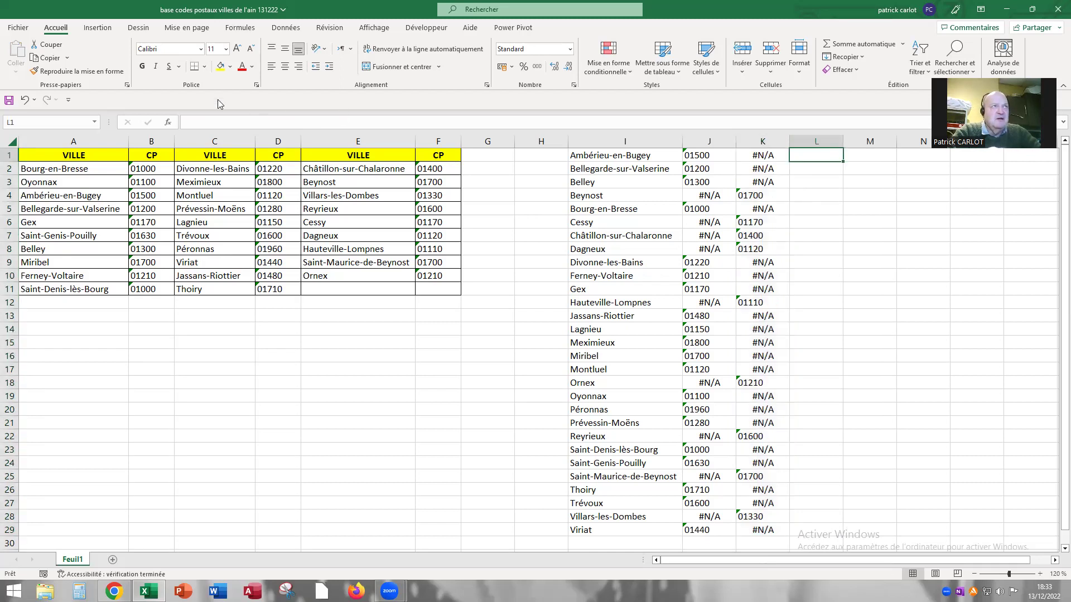
# - Enter =SI.NON.DISP(K1;J1) in L1 to combine the two lookup results
pyautogui.click(206, 123)
pyautogui.write('=')
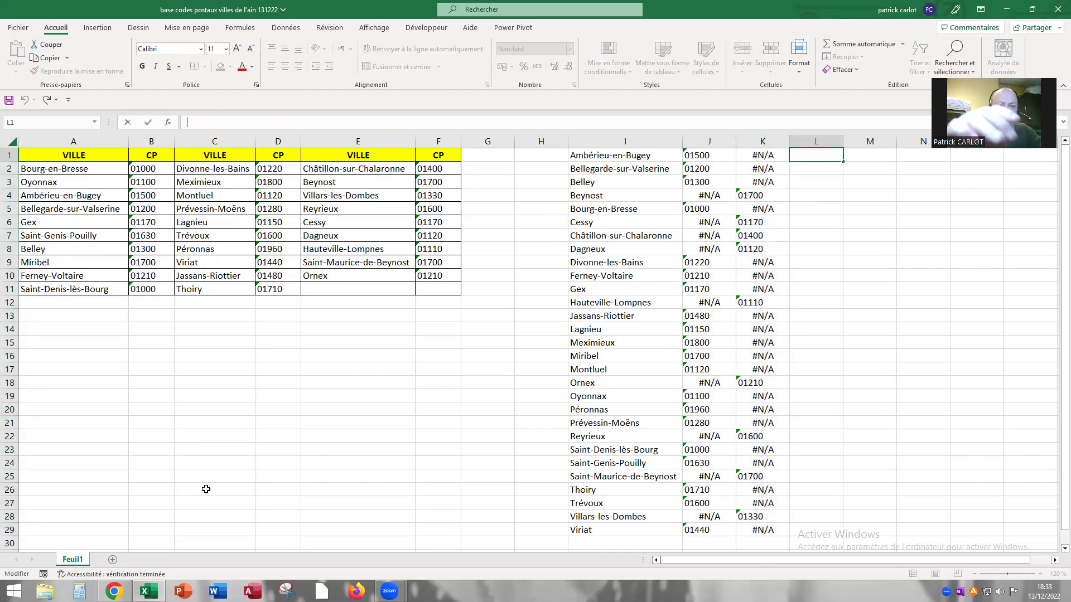
pyautogui.write('si')
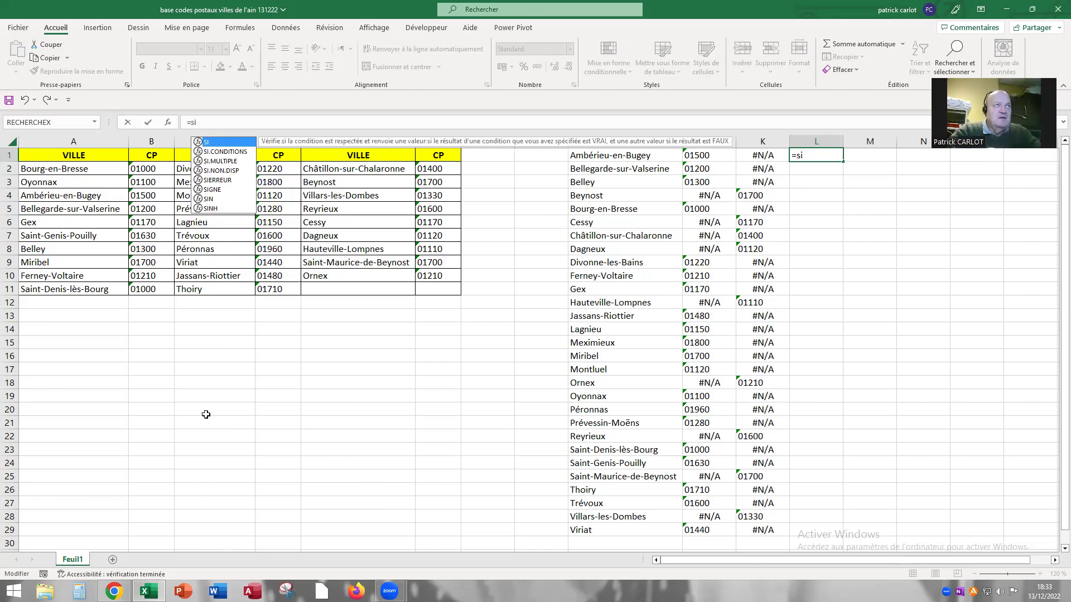
pyautogui.doubleClick(223, 171)
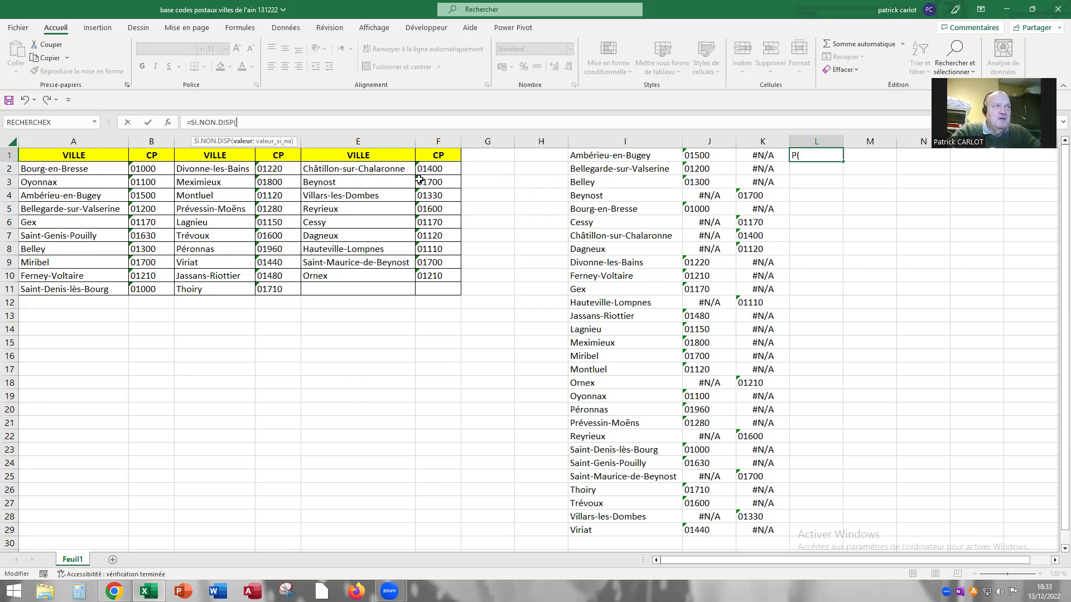
pyautogui.click(750, 160)
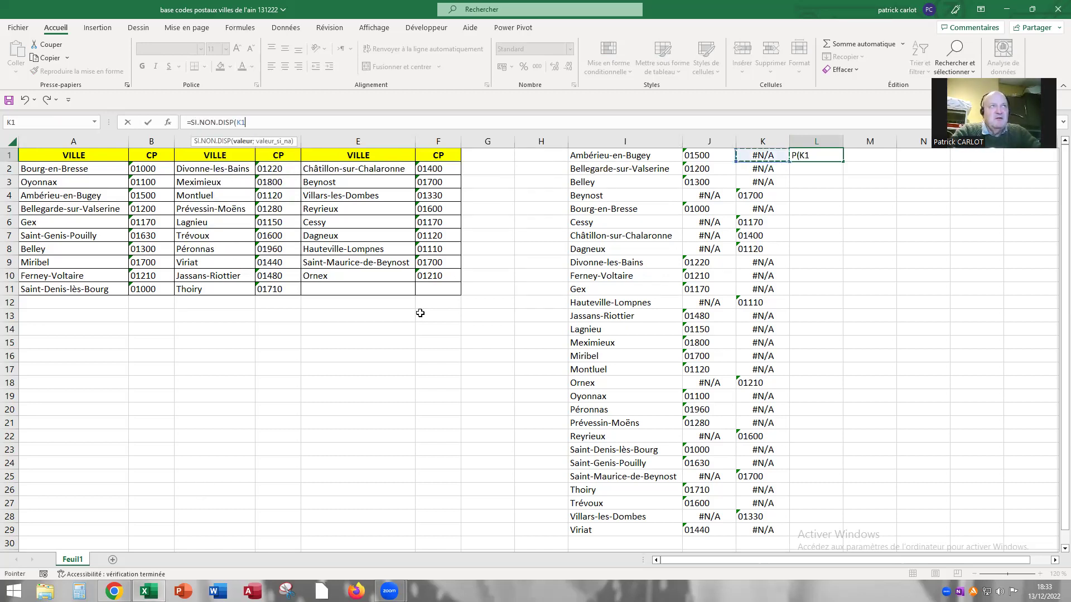
pyautogui.write(';')
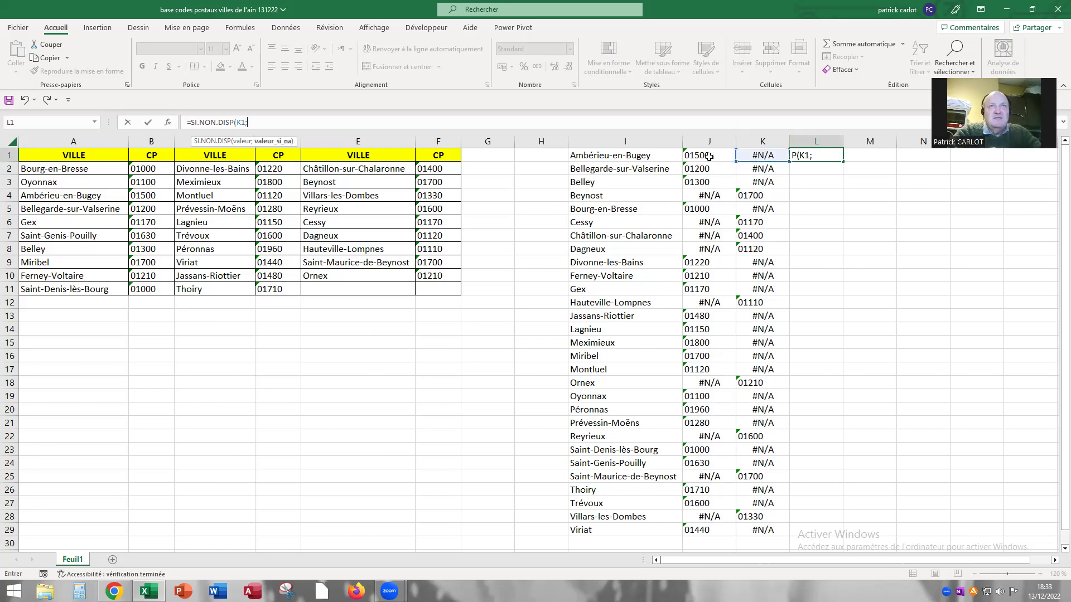
pyautogui.click(706, 161)
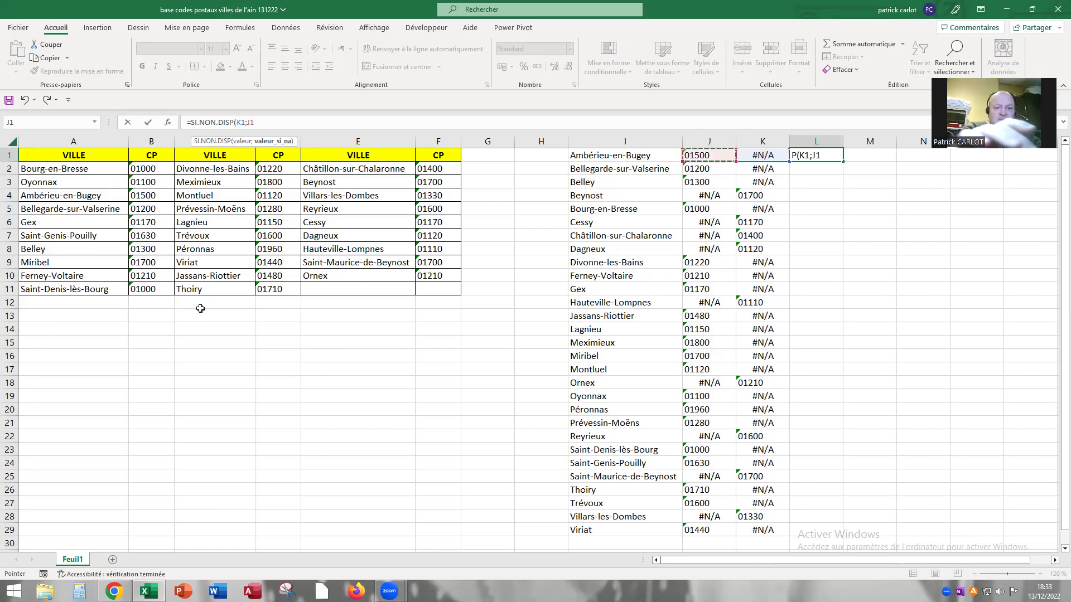
pyautogui.press('Return')
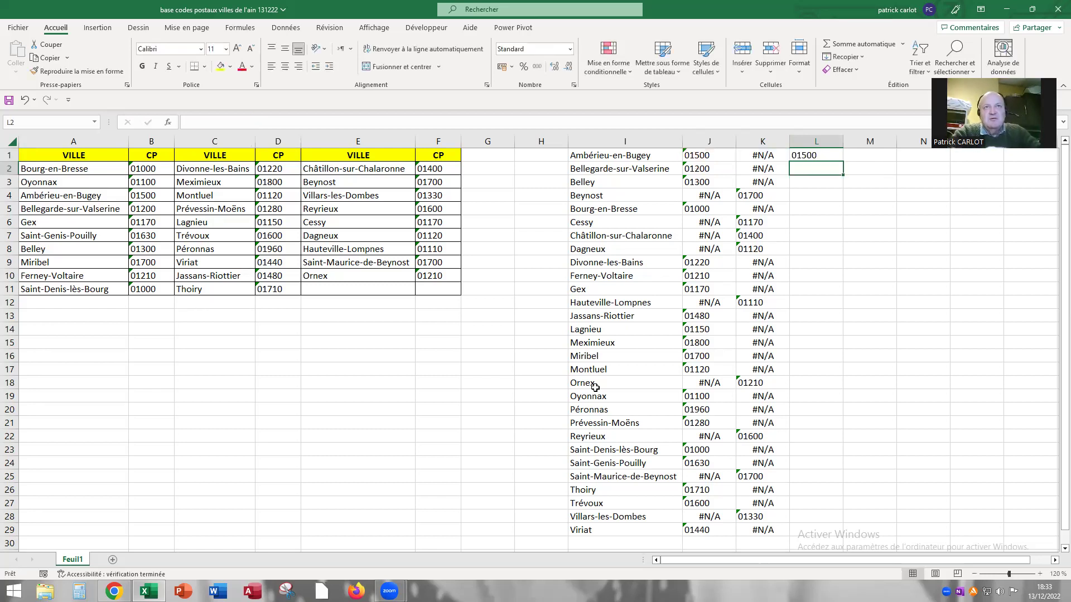
# - Fill the SI.NON.DISP formula from L1 down to L29
pyautogui.click(811, 157)
pyautogui.moveTo(842, 161); pyautogui.dragTo(833, 493)
pyautogui.moveTo(833, 530); pyautogui.dragTo(833, 530)
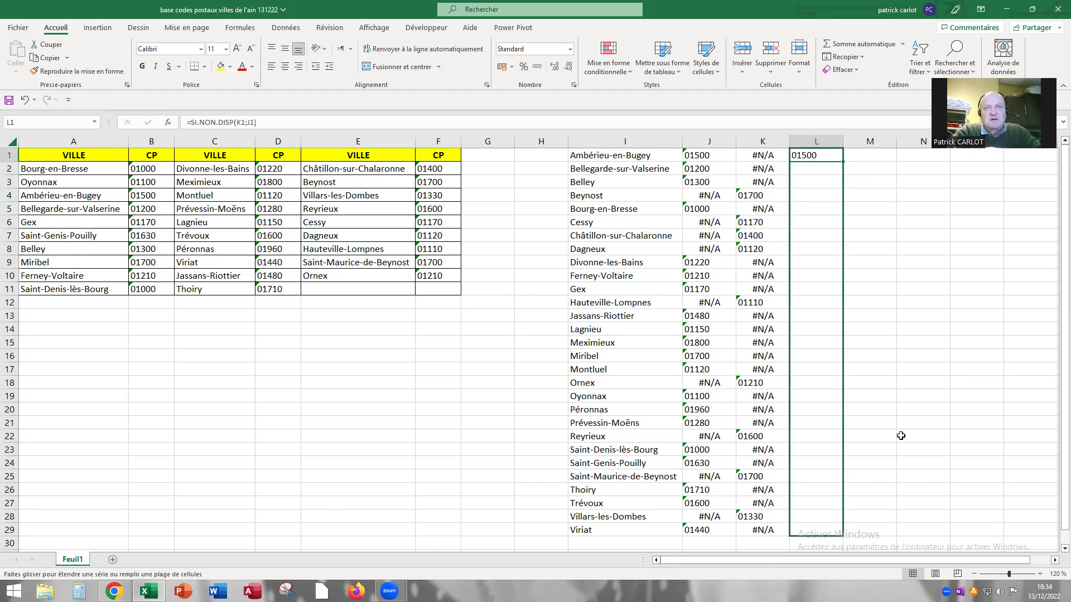
pyautogui.moveTo(900, 436); pyautogui.dragTo(898, 424)
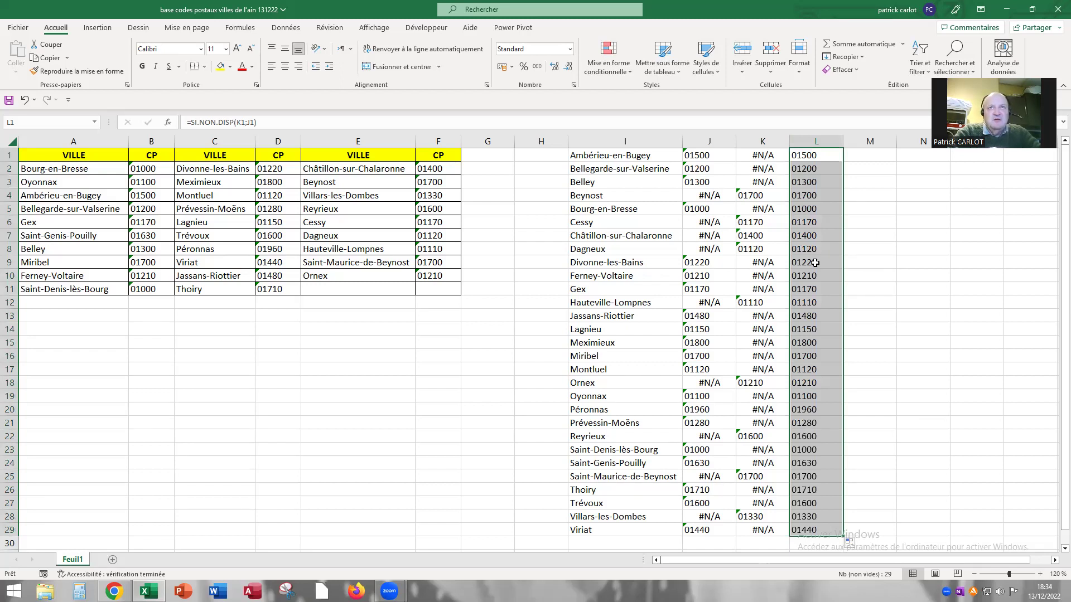
# - Copy the combined postal codes in column L and paste them as values into M1
pyautogui.rightClick(817, 248)
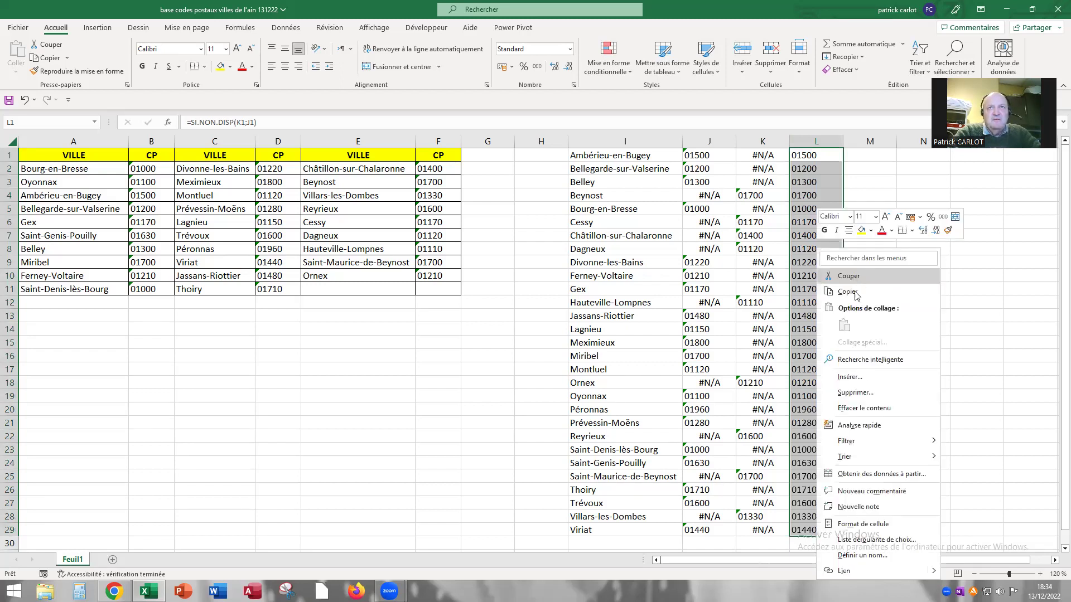
pyautogui.press('Return')
pyautogui.click(861, 158)
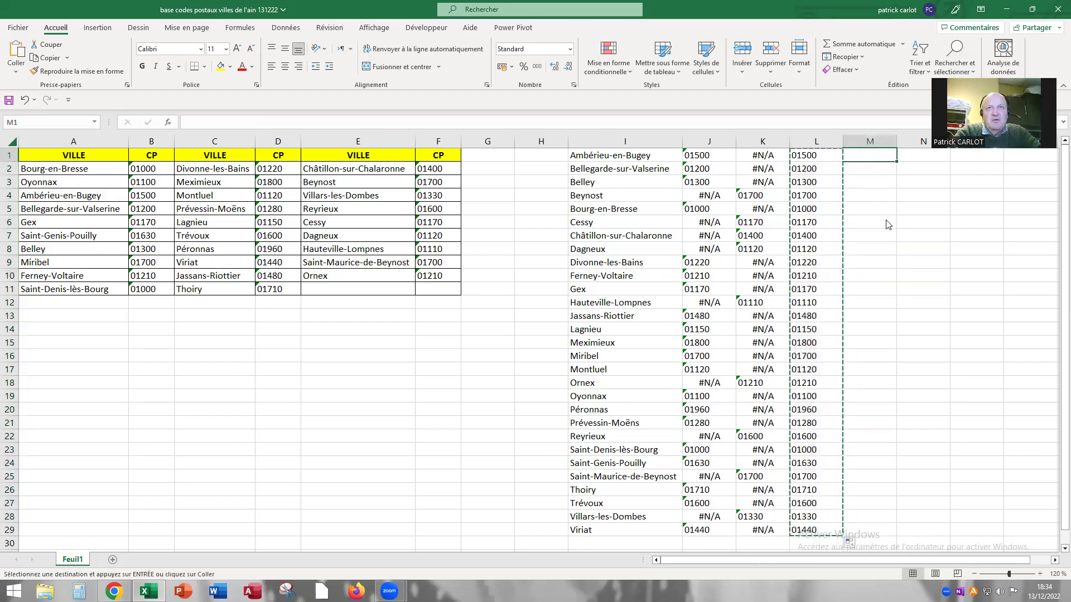
pyautogui.rightClick(866, 158)
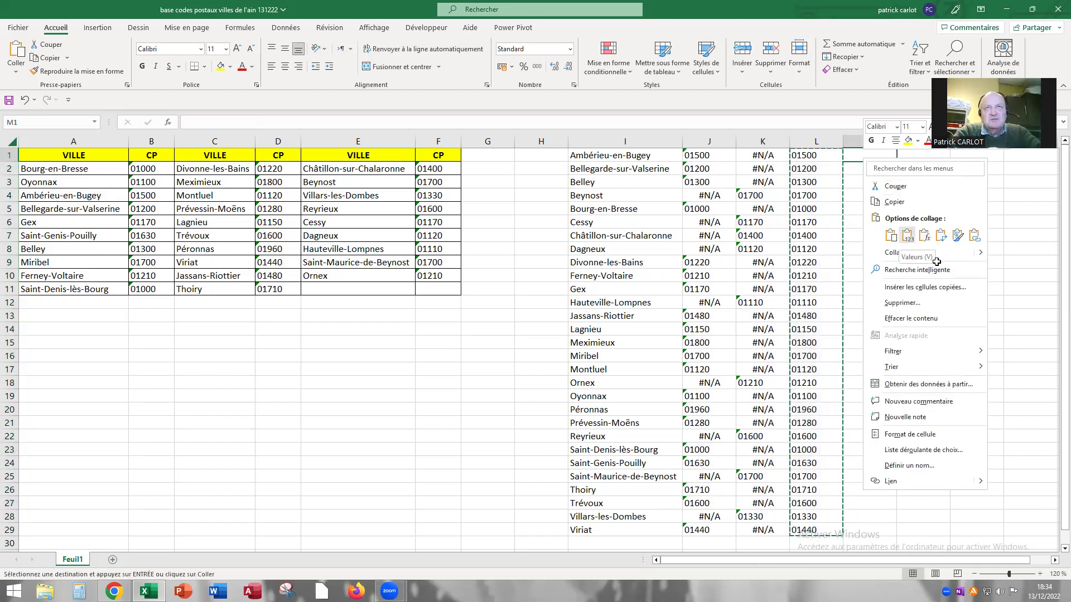
pyautogui.click(907, 236)
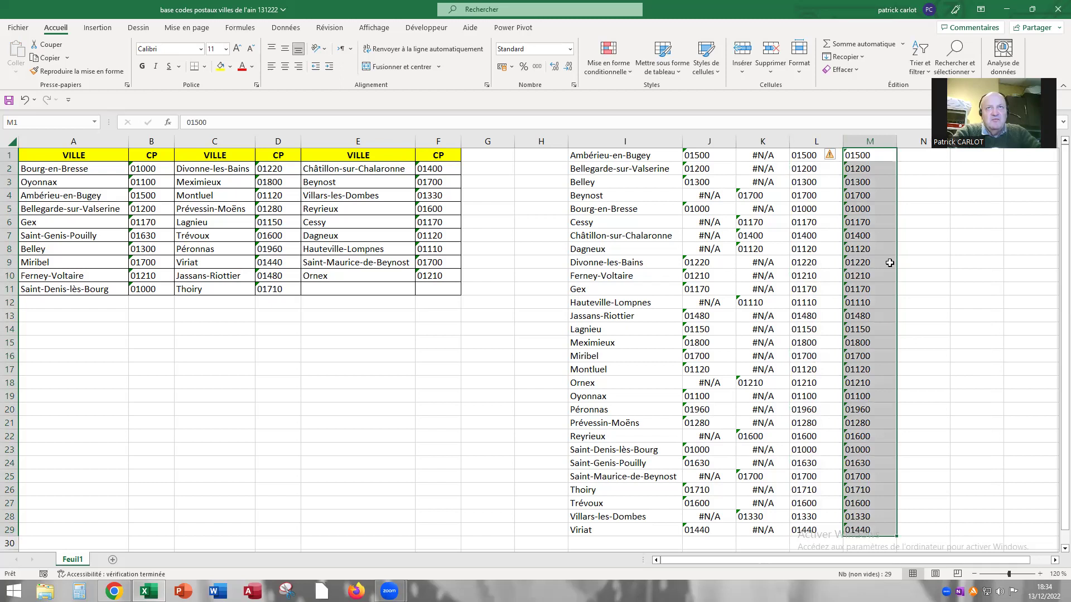
# - Cut the column M values and paste them over column J from J1
pyautogui.rightClick(865, 277)
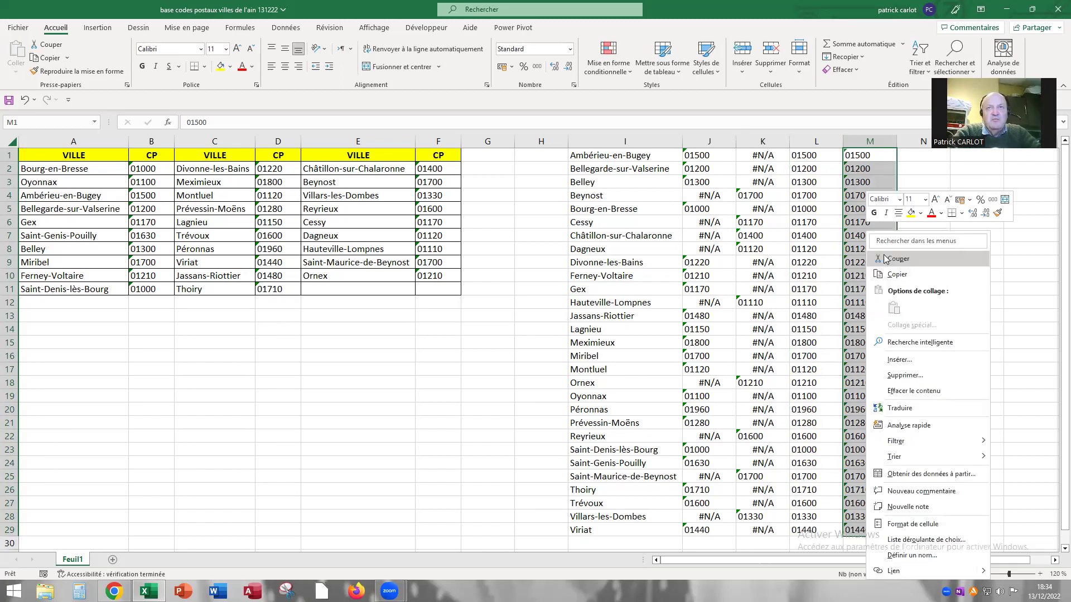
pyautogui.click(696, 157)
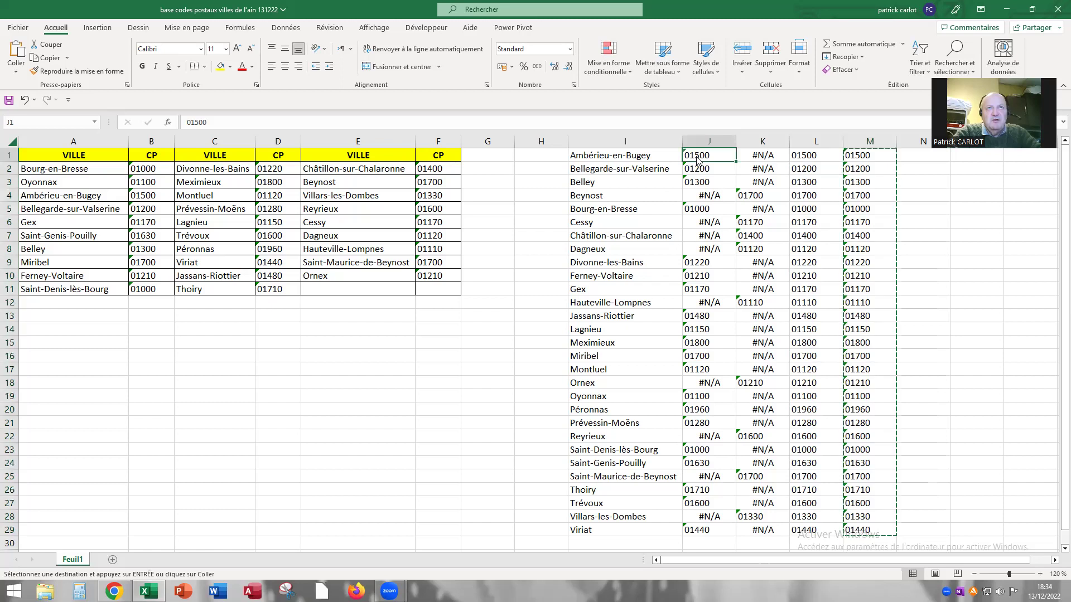
pyautogui.rightClick(729, 231)
pyautogui.press('Return')
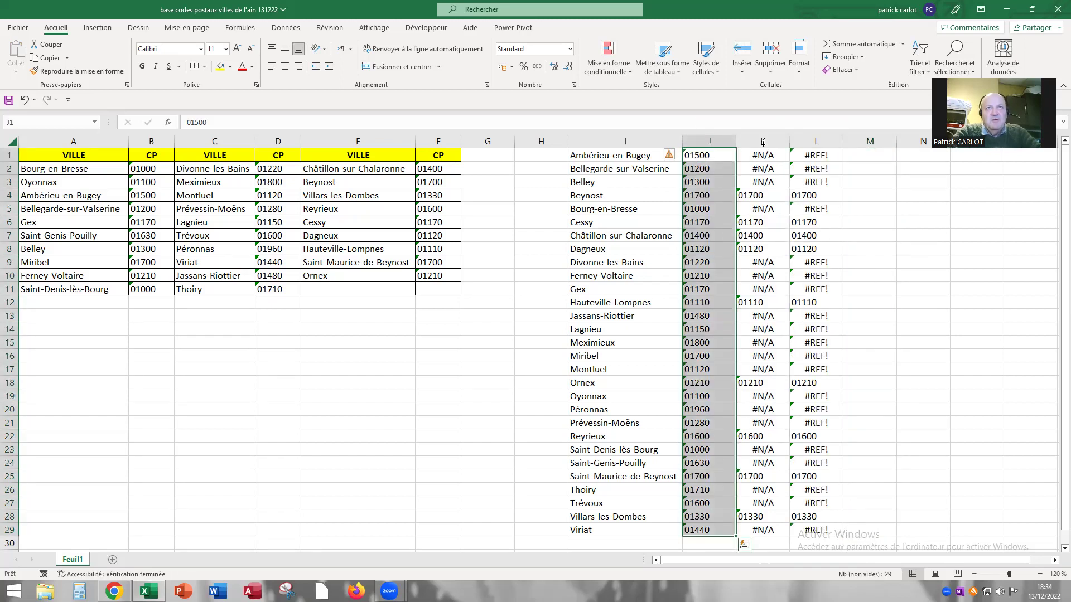
# - Delete the helper columns K and L
pyautogui.moveTo(794, 144); pyautogui.dragTo(798, 197)
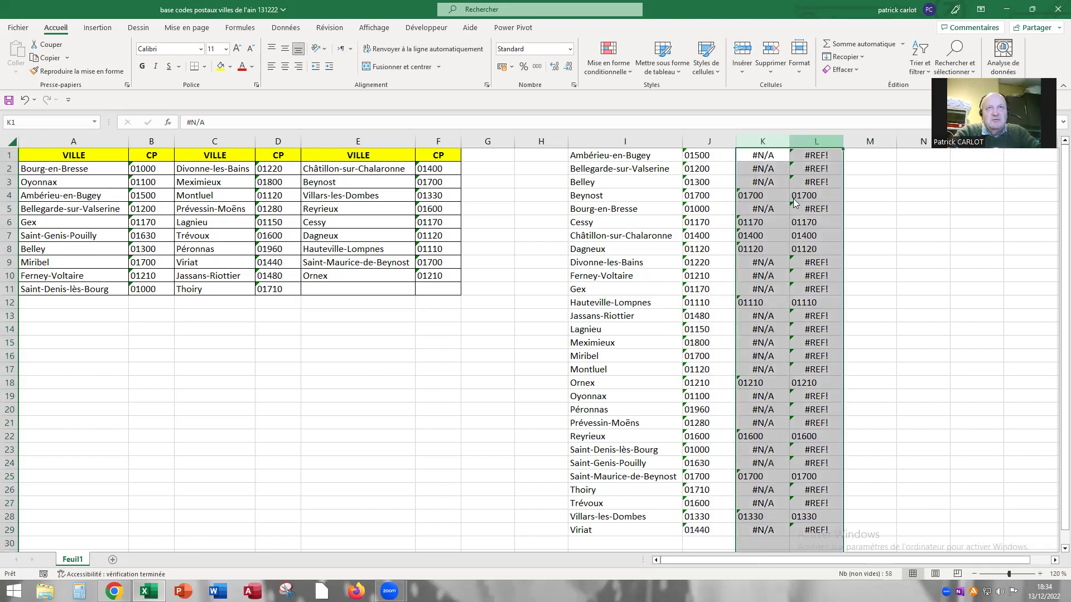
pyautogui.rightClick(795, 203)
pyautogui.click(836, 330)
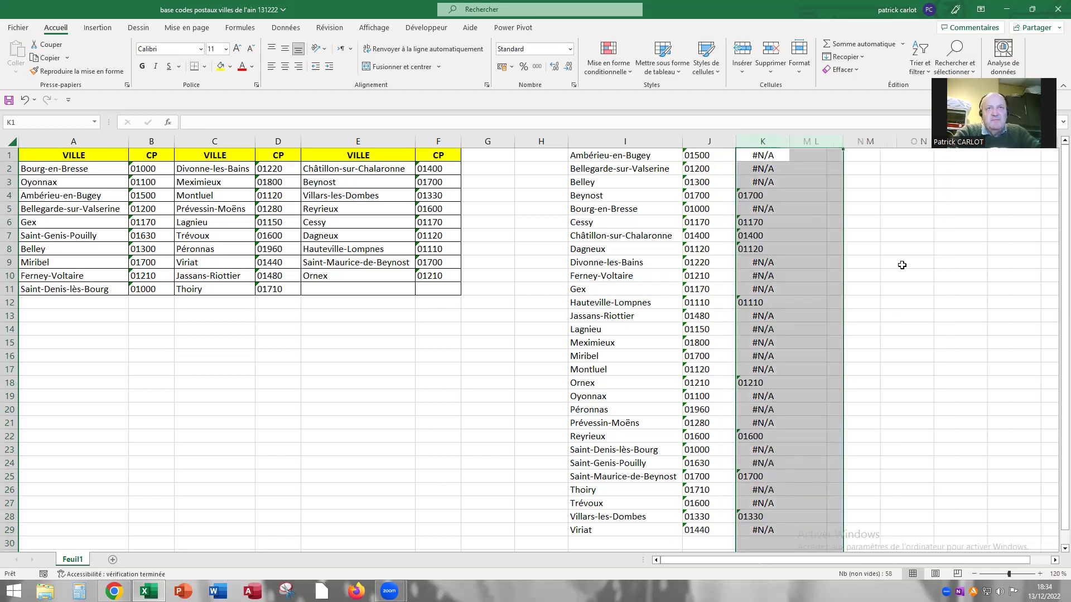
pyautogui.click(902, 265)
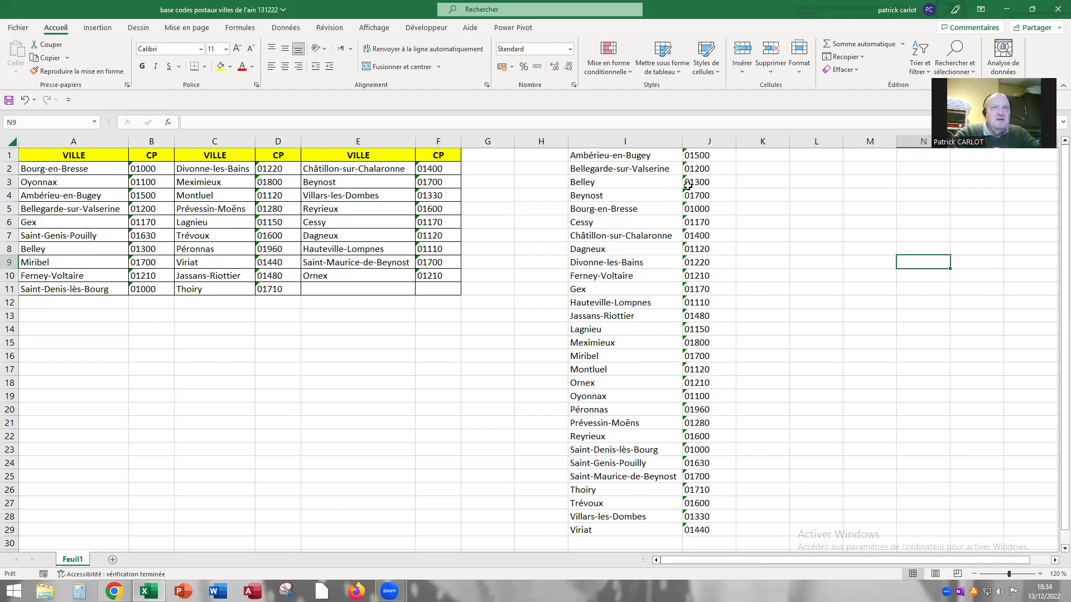
# - Move the first ten cities and codes (I1:J10) into A2:B11
pyautogui.moveTo(658, 155)
pyautogui.mouseDown()
pyautogui.moveTo(712, 163)
pyautogui.moveTo(693, 277)
pyautogui.mouseUp()
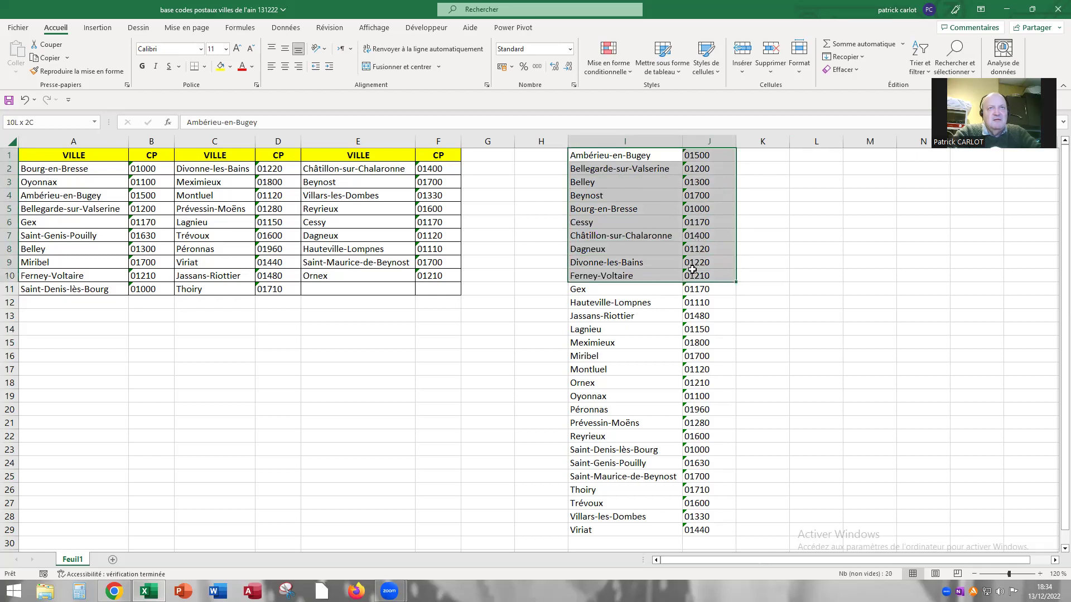
pyautogui.rightClick(667, 197)
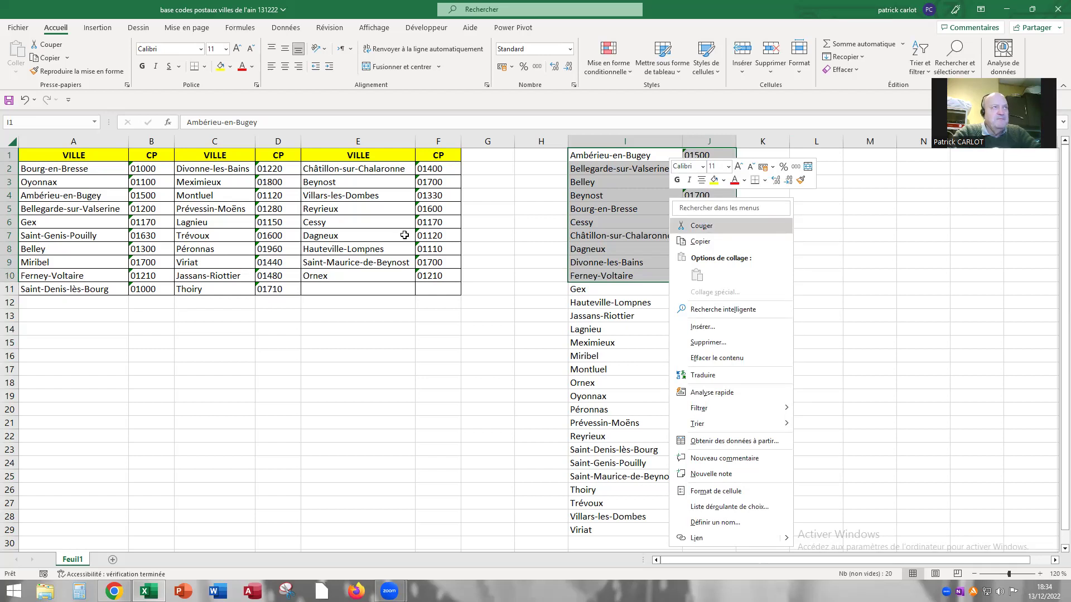
pyautogui.hotkey('ctrl', 'c')
pyautogui.click(93, 168)
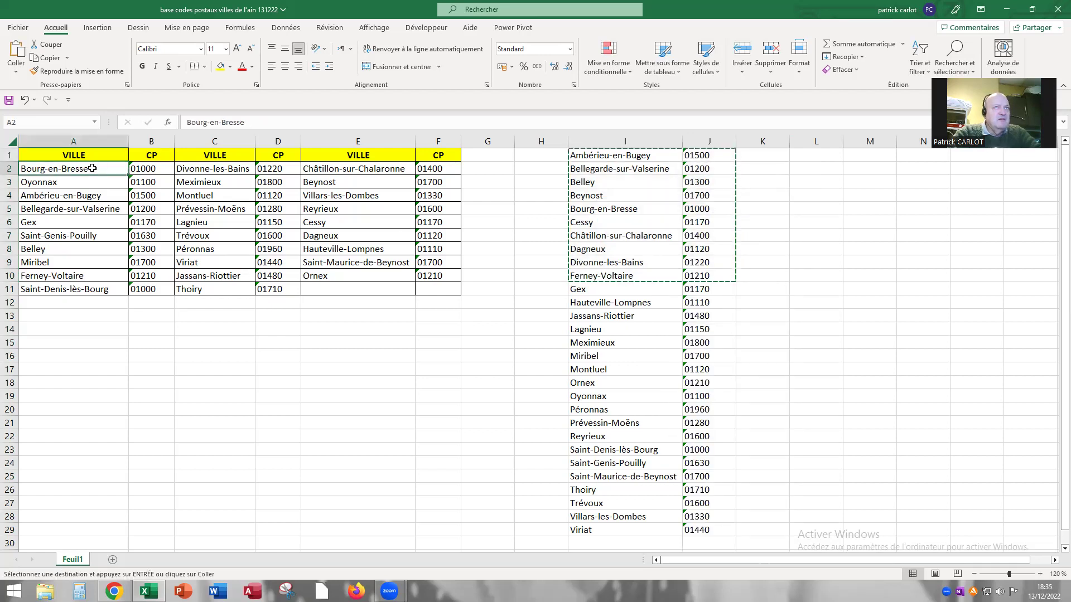
pyautogui.rightClick(93, 168)
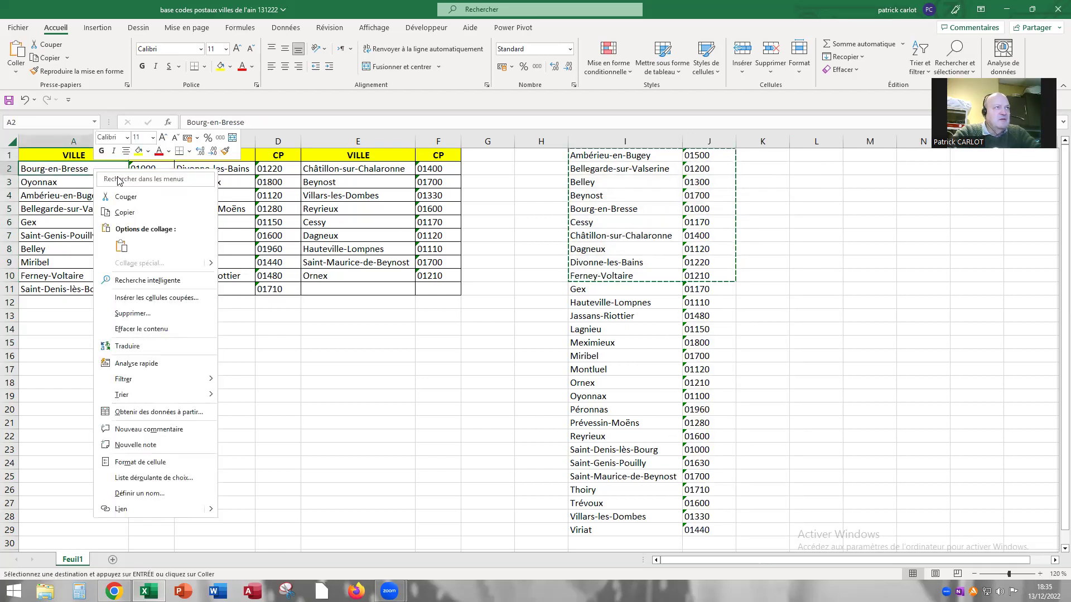
pyautogui.click(121, 246)
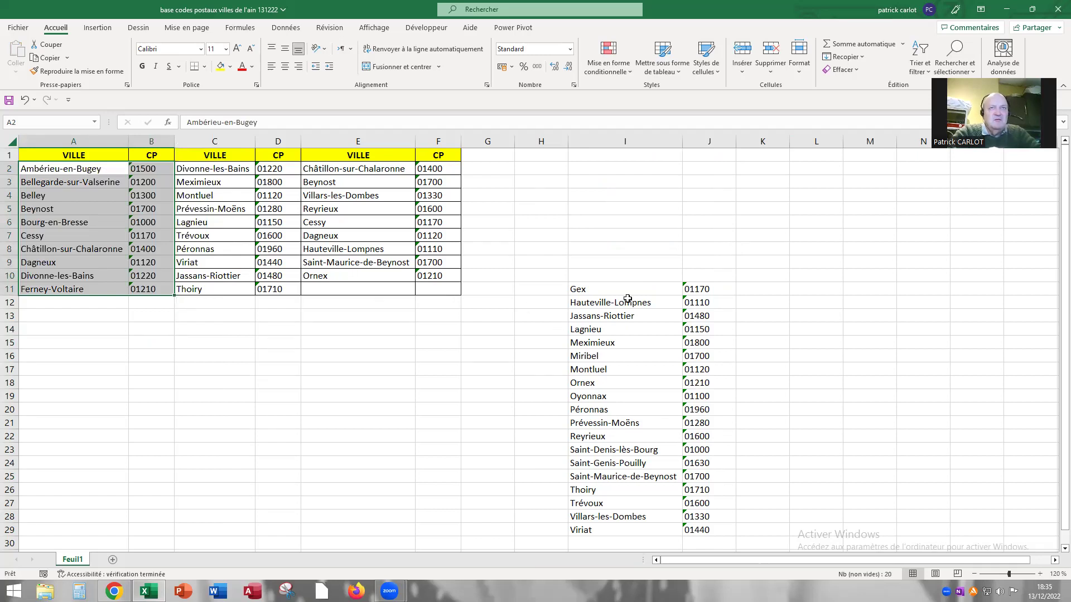
# - Move the Gex to Péronnas block (I11:J20) into C2:D11
pyautogui.moveTo(580, 289); pyautogui.dragTo(697, 329)
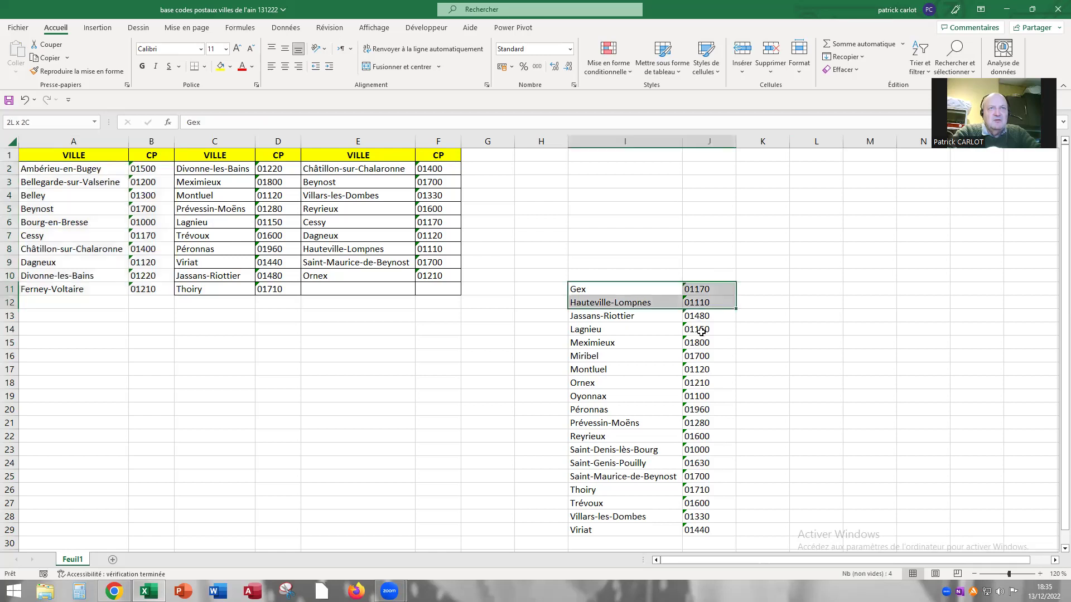
pyautogui.moveTo(693, 384); pyautogui.dragTo(694, 412)
pyautogui.rightClick(636, 332)
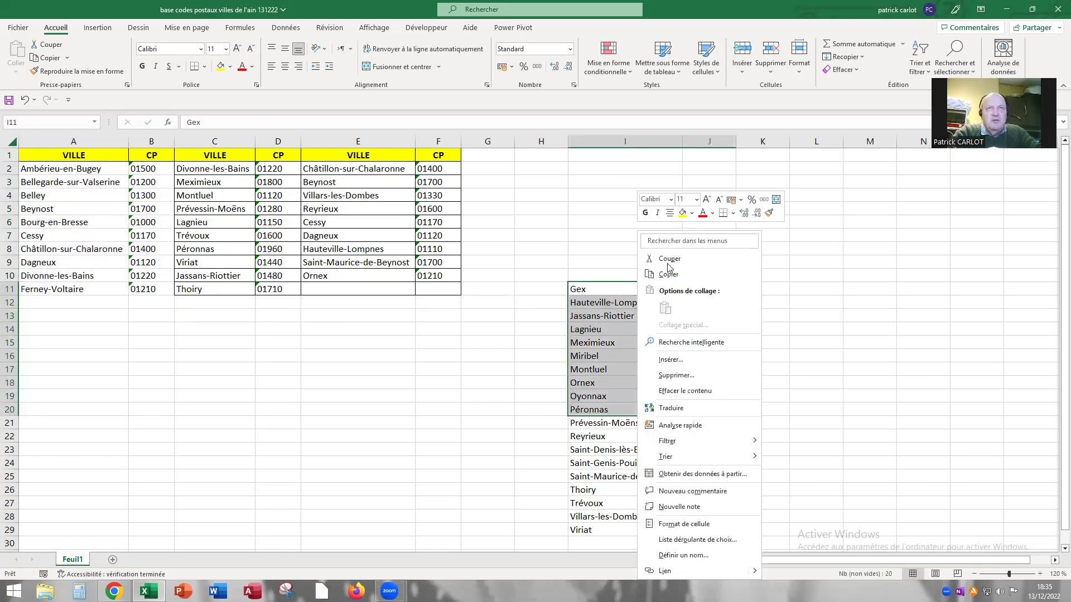
pyautogui.press('Return')
pyautogui.click(211, 171)
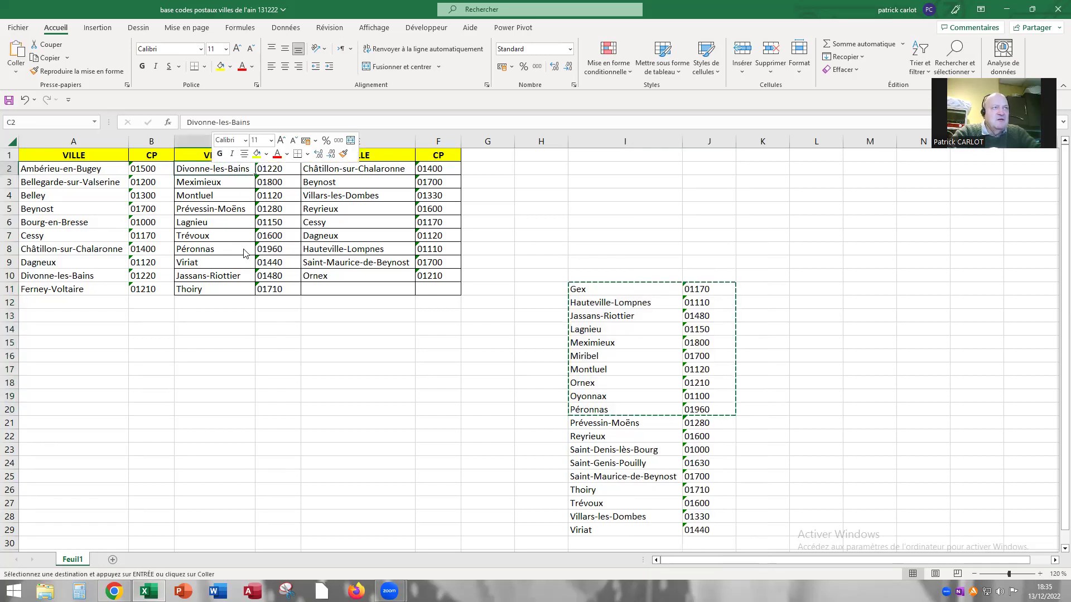
pyautogui.click(243, 250)
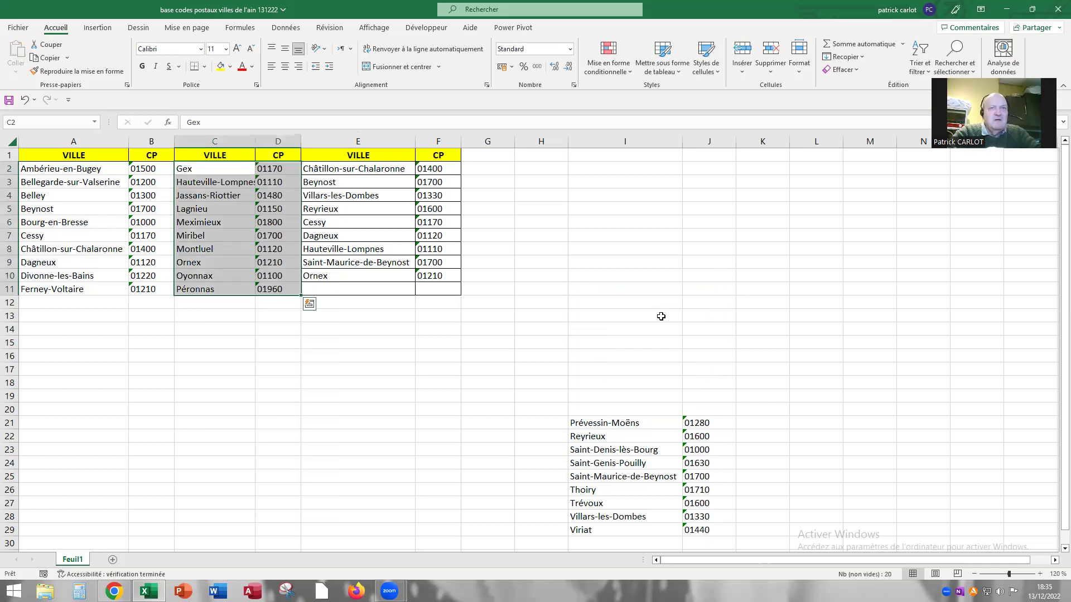
# - Move the remaining nine cities, Prévessin-Moëns to Viriat, into E2:F10
pyautogui.click(628, 426)
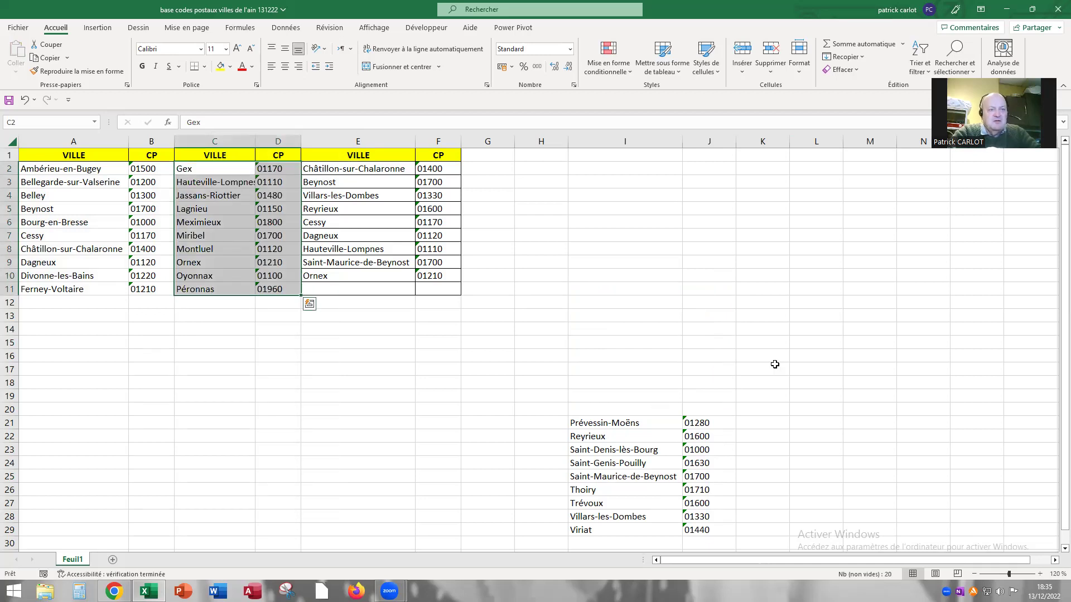
pyautogui.hotkey('ctrl', 'a')
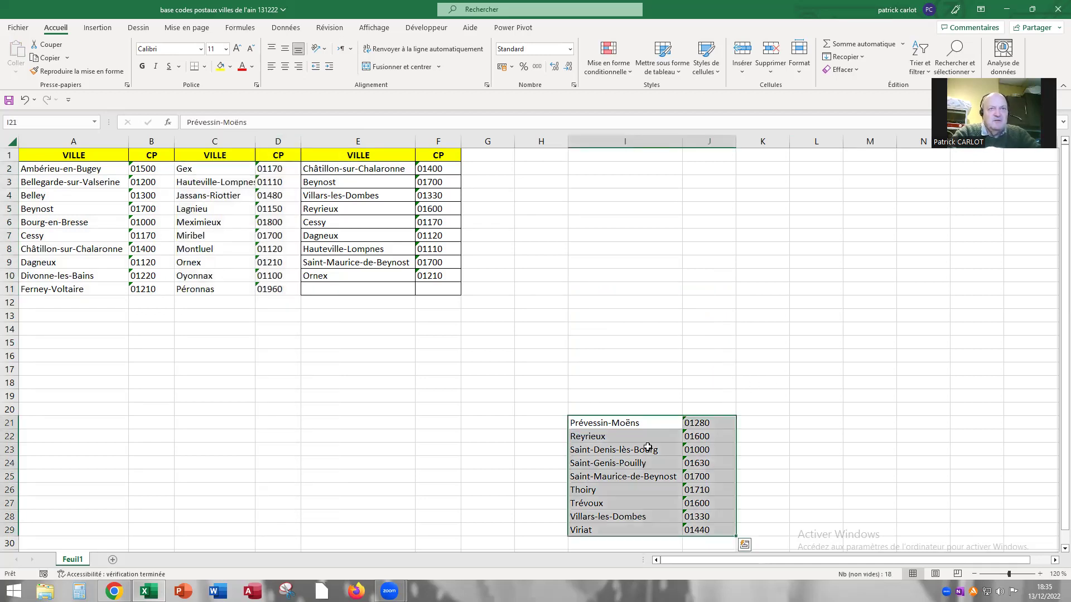
pyautogui.rightClick(652, 151)
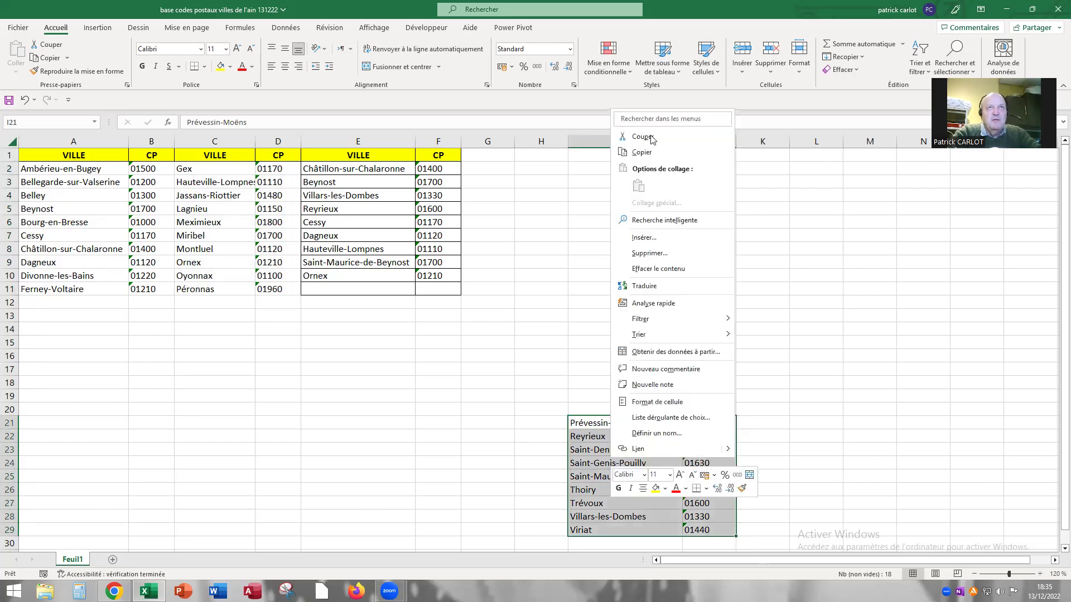
pyautogui.press('Escape')
pyautogui.hotkey('ctrl', 'c')
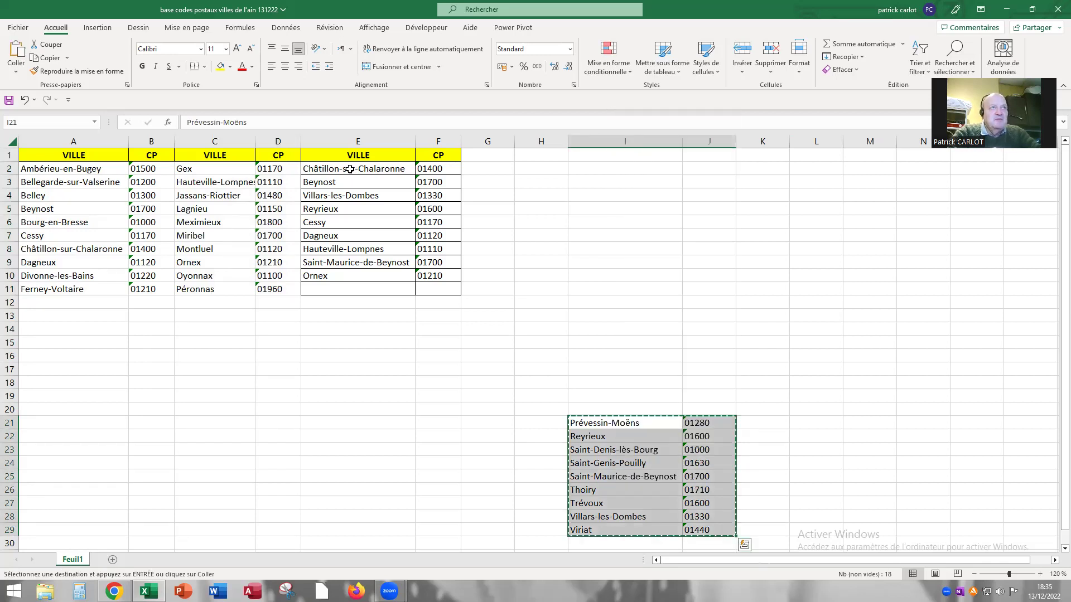
pyautogui.rightClick(353, 170)
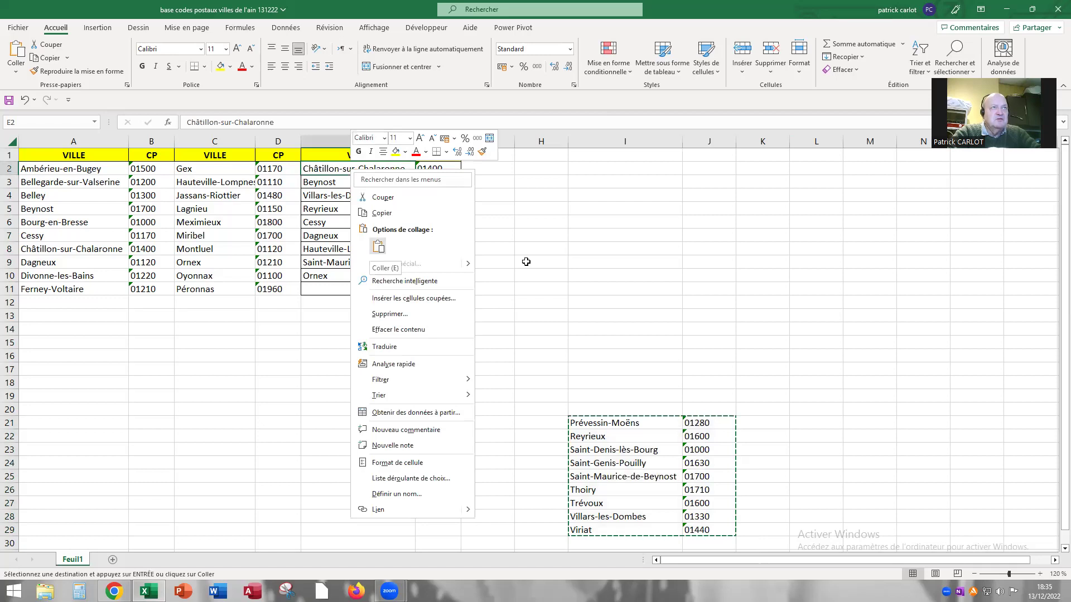
pyautogui.press('Return')
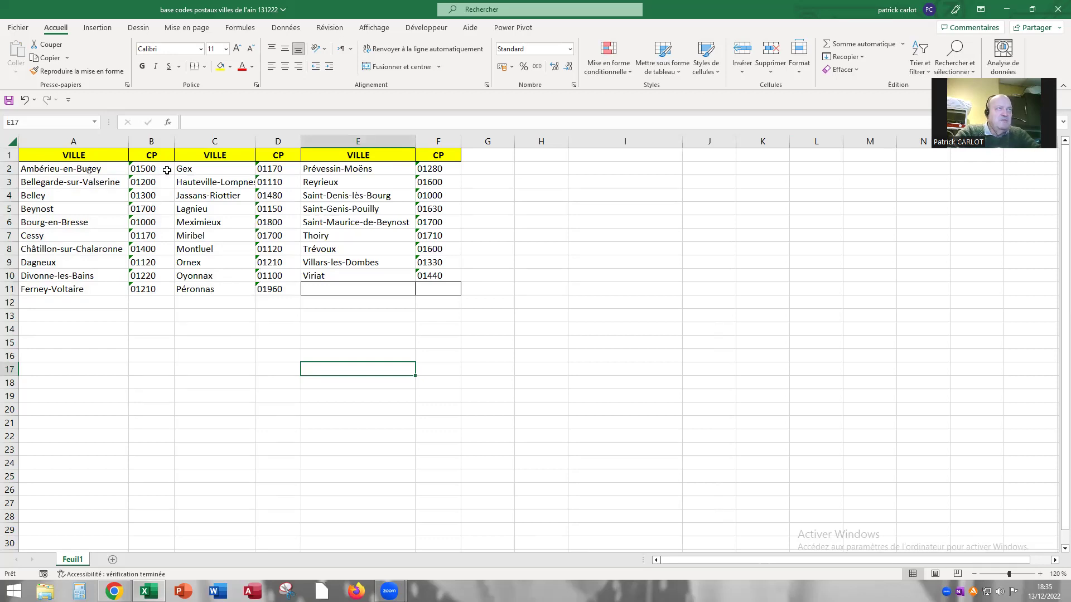
# - Apply Toutes les bordures to the whole VILLE/CP table A1:F11
pyautogui.moveTo(33, 155)
pyautogui.mouseDown()
pyautogui.moveTo(421, 274)
pyautogui.moveTo(421, 289)
pyautogui.mouseUp()
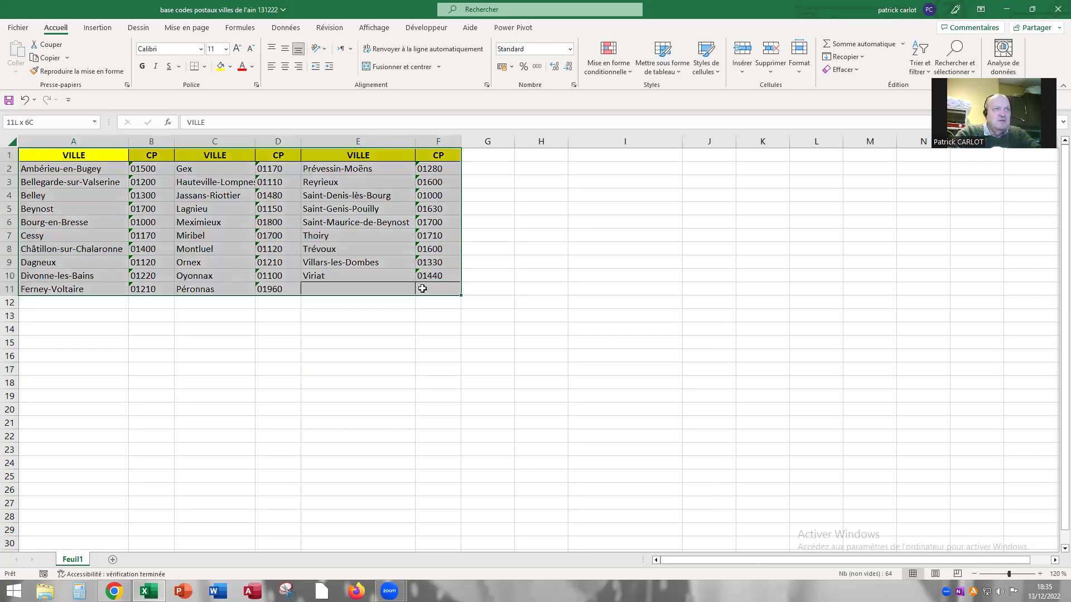
pyautogui.click(206, 67)
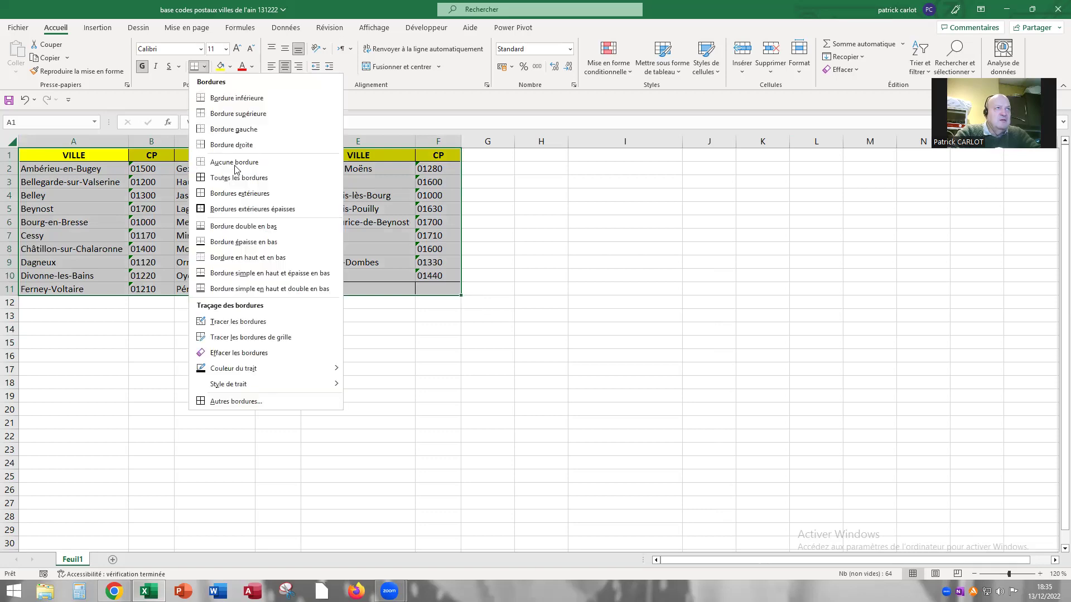
pyautogui.click(206, 67)
pyautogui.click(206, 67)
pyautogui.press('Return')
pyautogui.moveTo(625, 303); pyautogui.dragTo(625, 315)
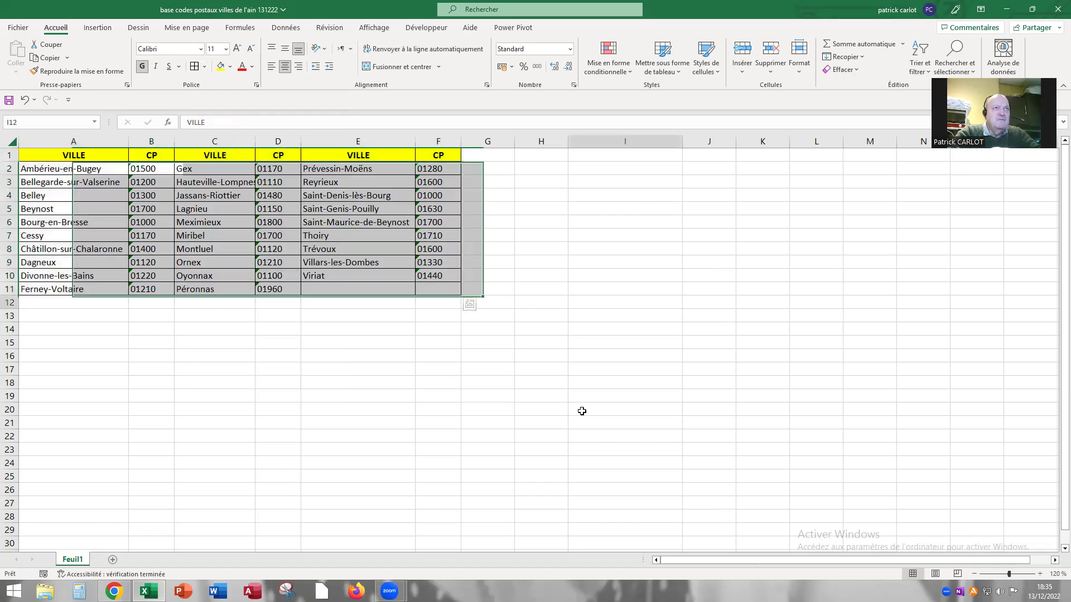